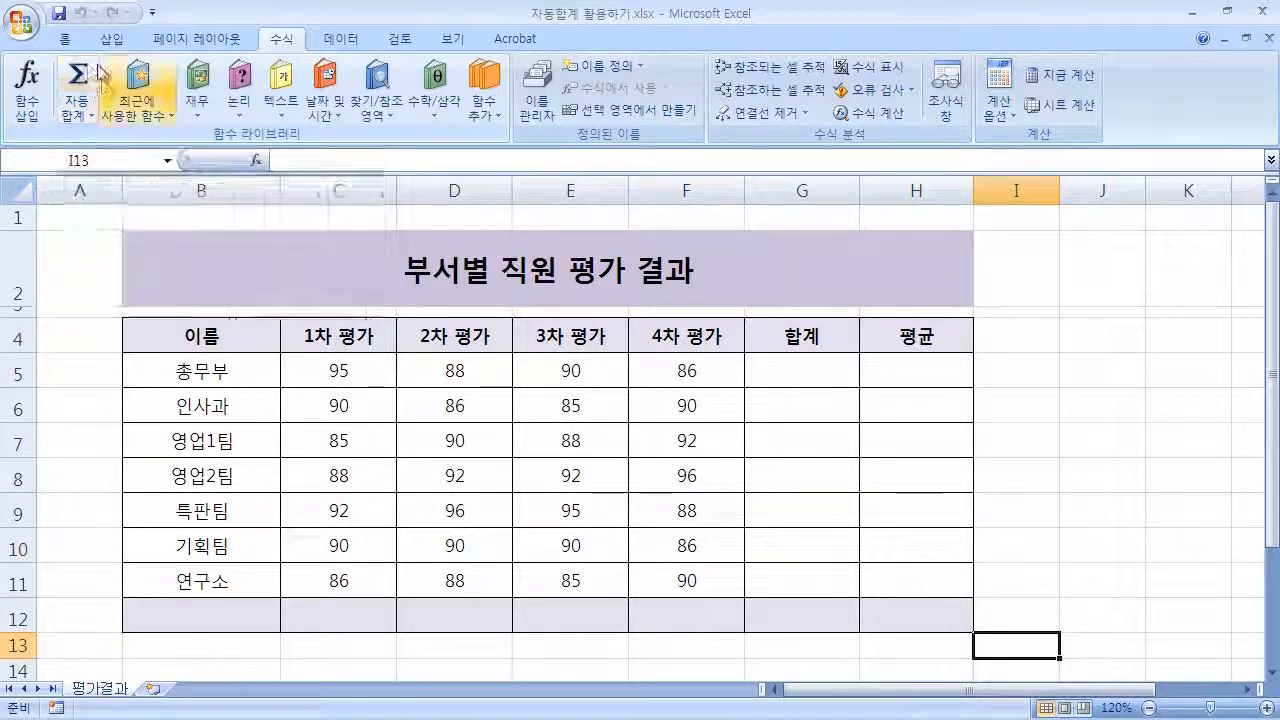
Open the AutoSum options list to examine the available functions, then close it.
click(92, 117)
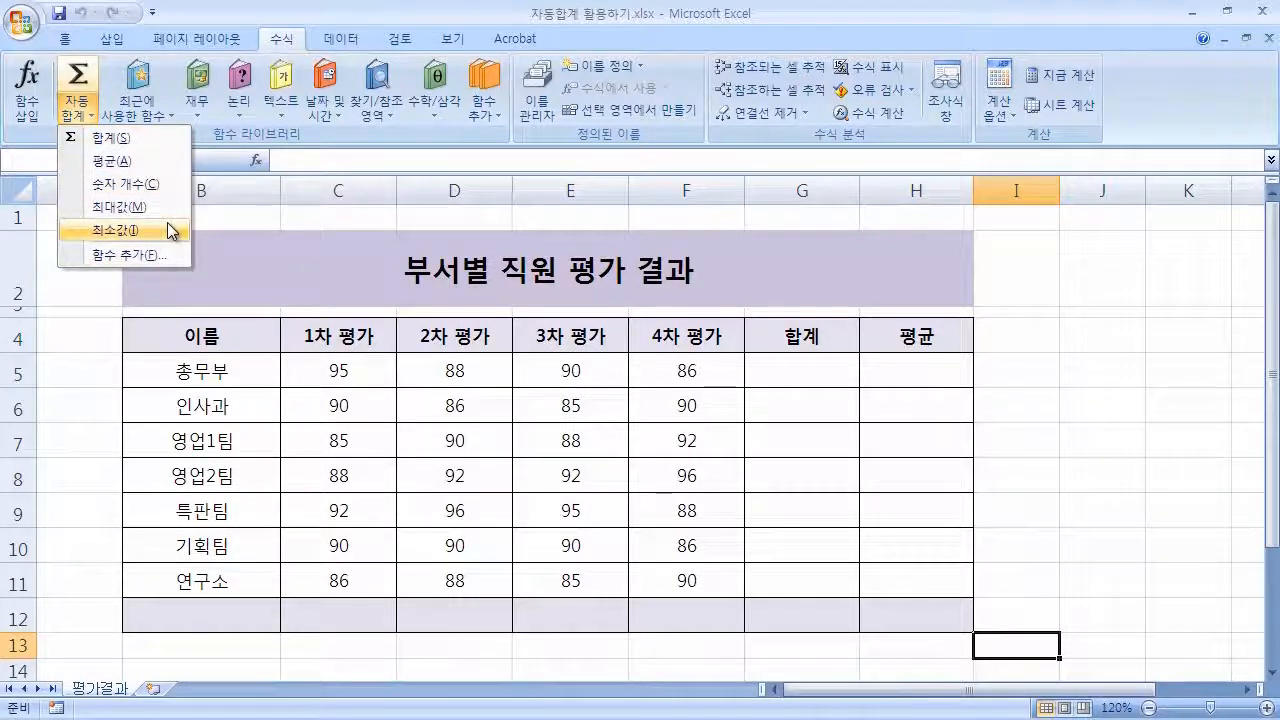
click(722, 33)
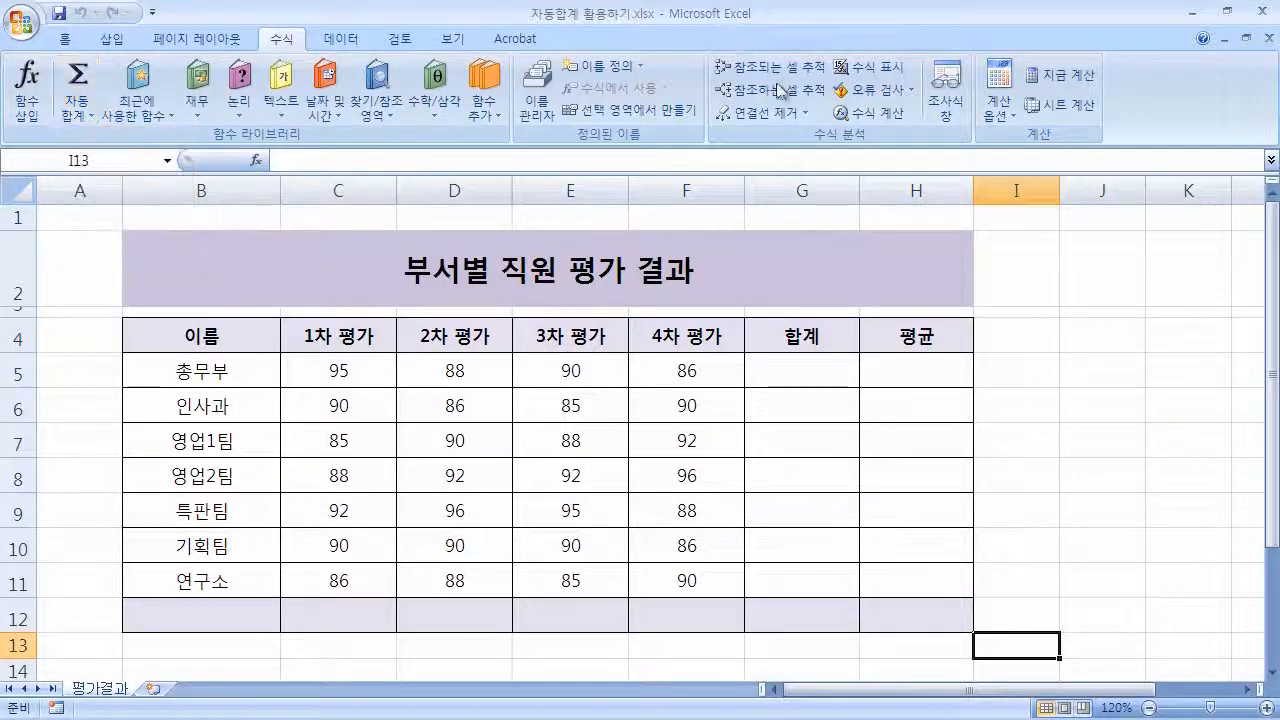
click(1019, 365)
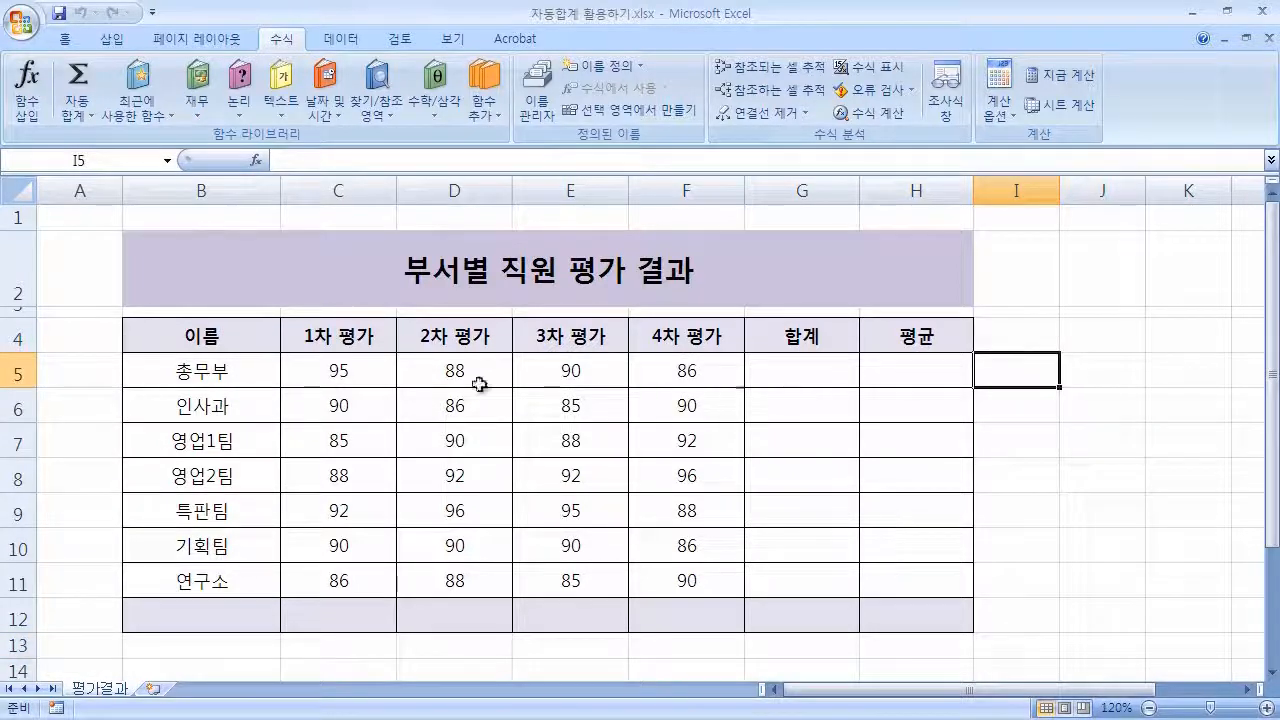
Enter =C5+D5+E5+F5 in G5 to total the first row, then clear the cell.
click(820, 370)
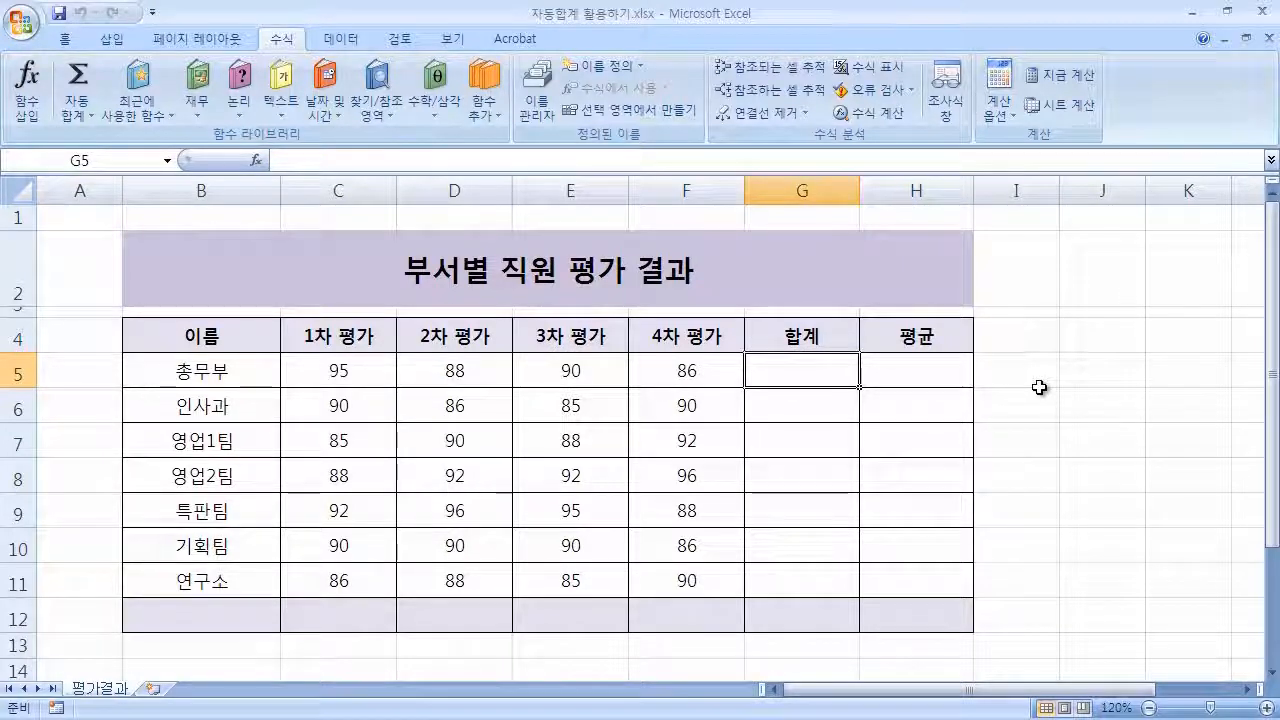
text(=)
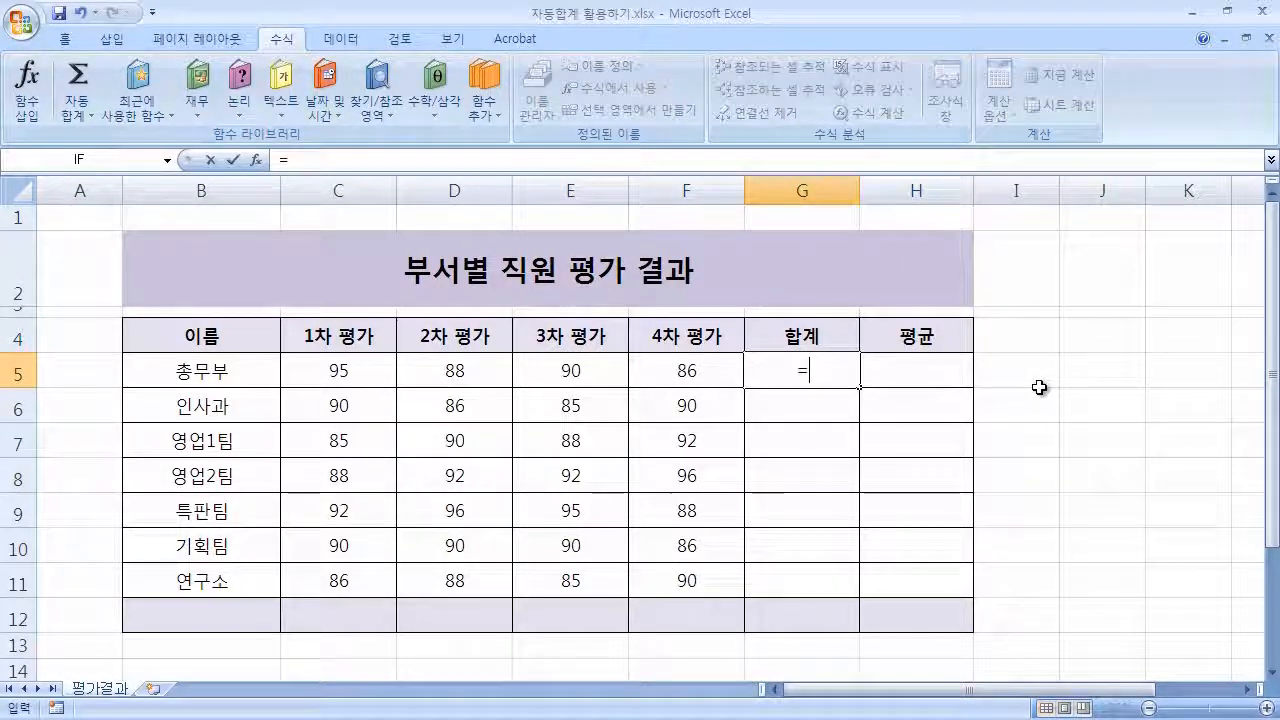
click(355, 374)
text(+)
click(472, 378)
text(+)
click(565, 375)
text(+)
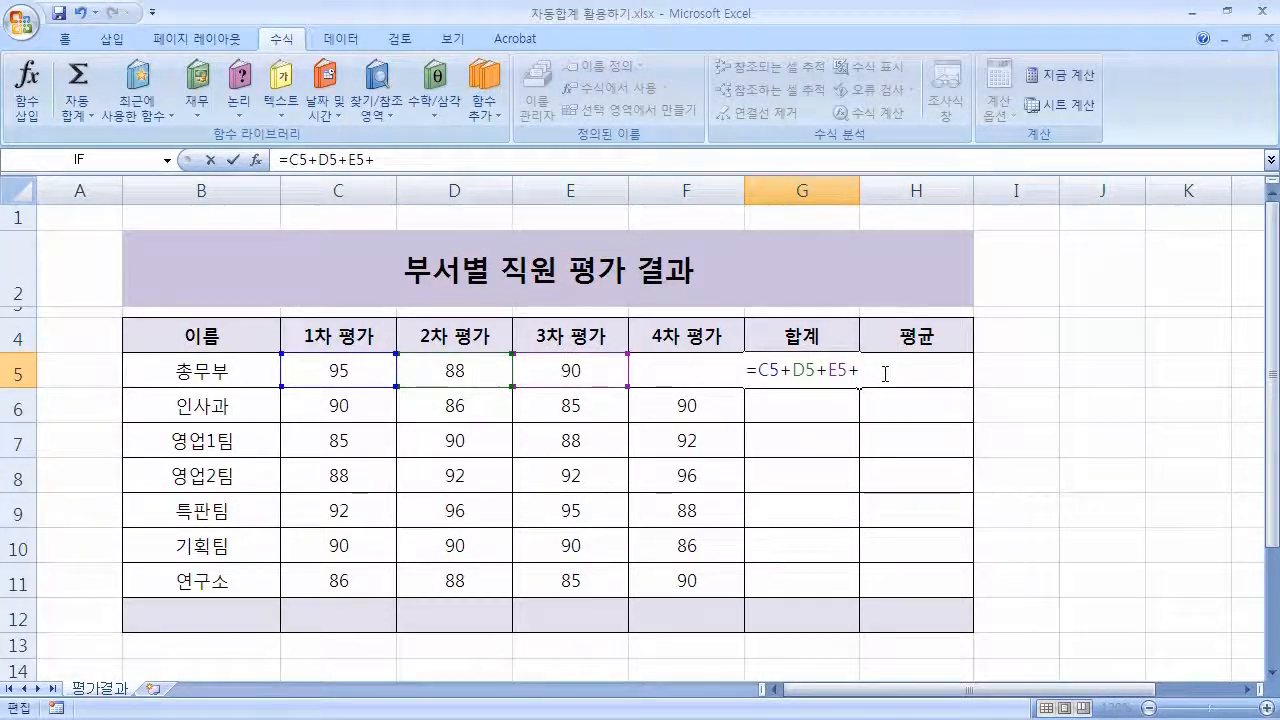
text(F5)
key(Return)
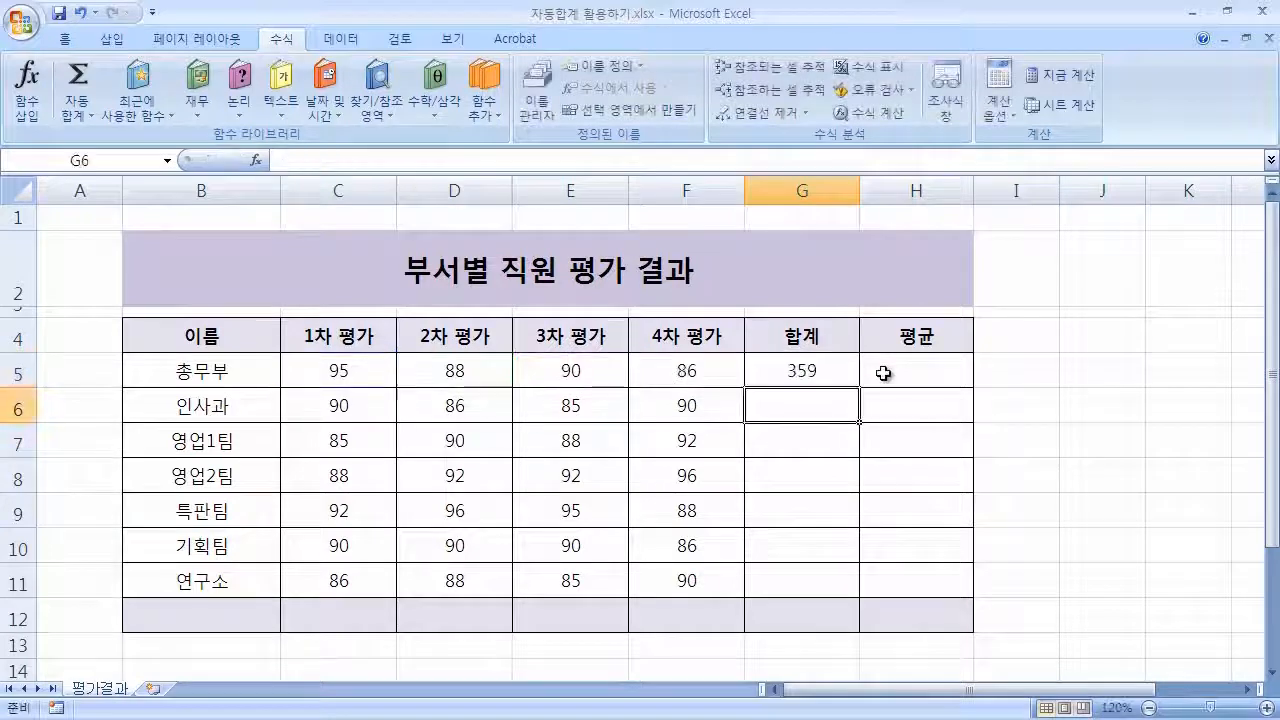
key(Up)
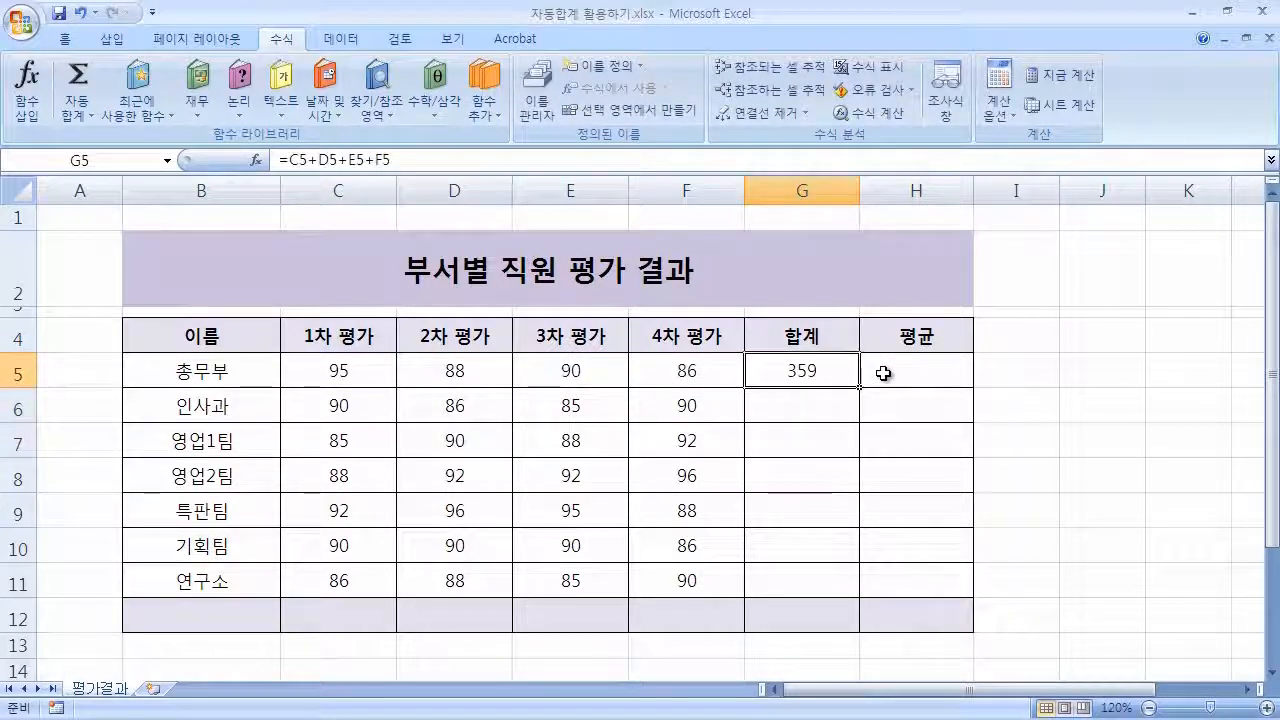
key(Delete)
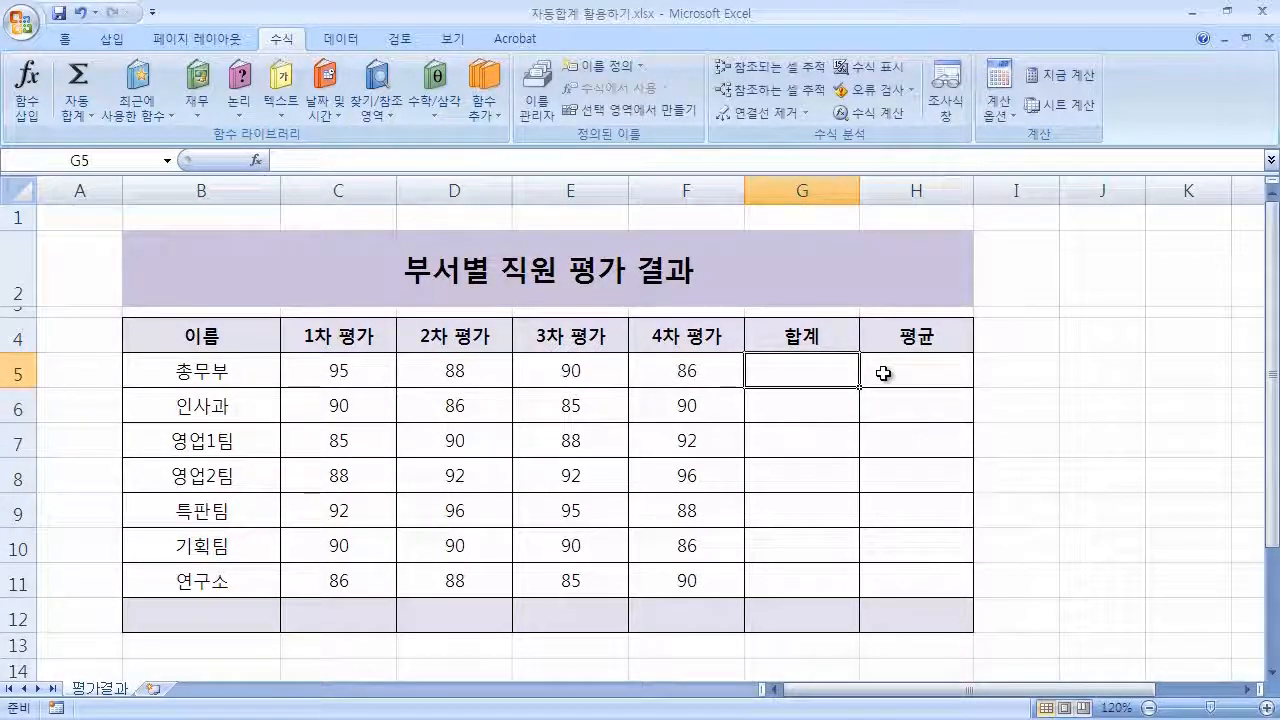
Enter =sum(C5:F5) in G5 by selecting C5 to F5, then clear the cell.
text(=)
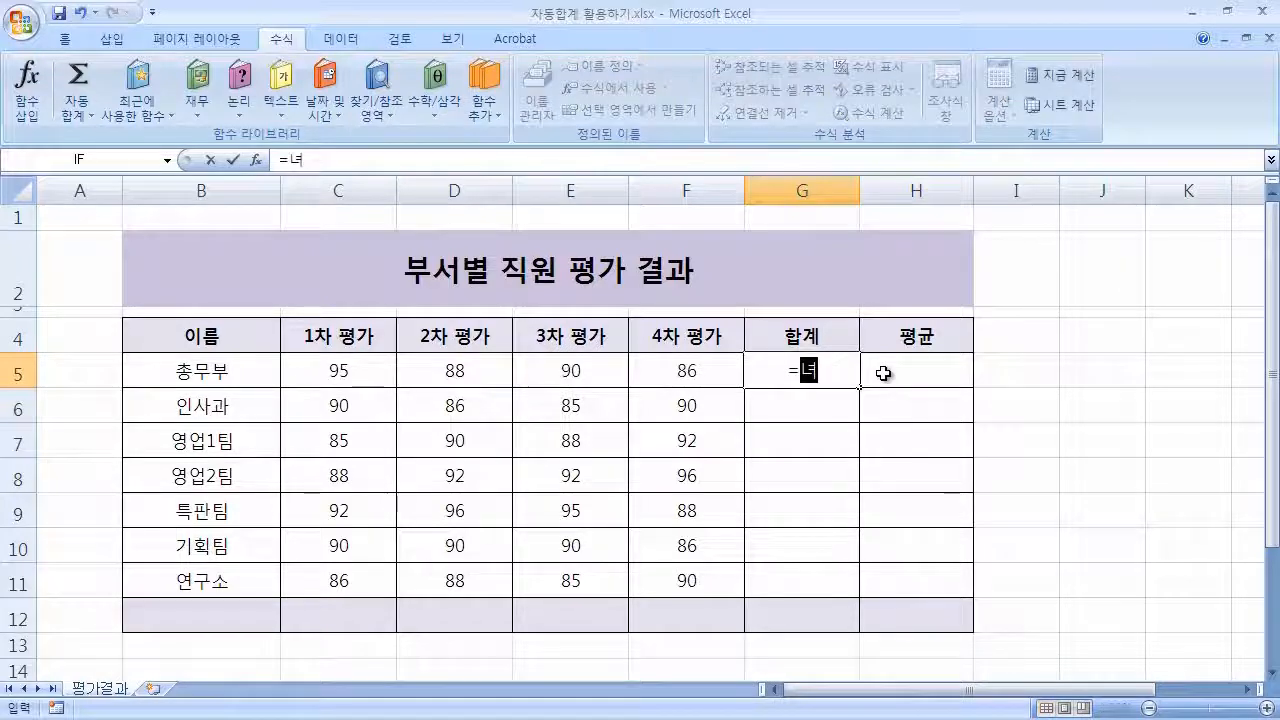
text(sum()
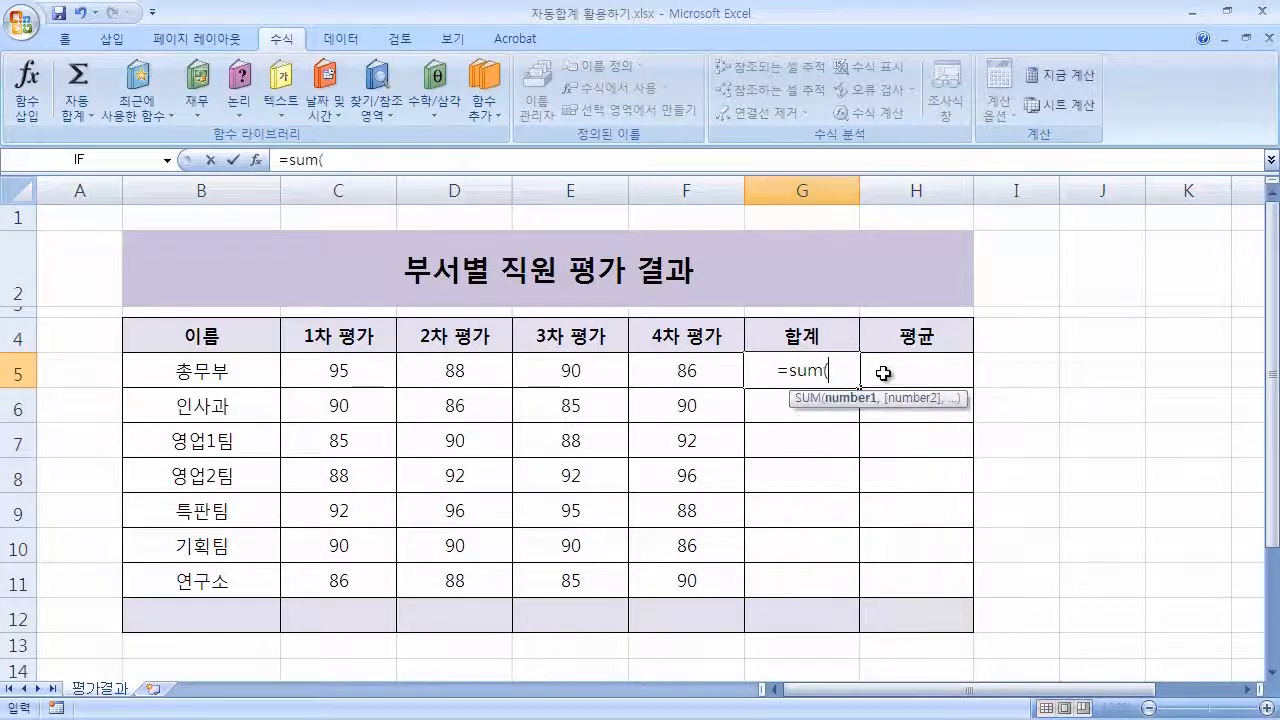
drag(337, 370, 692, 368)
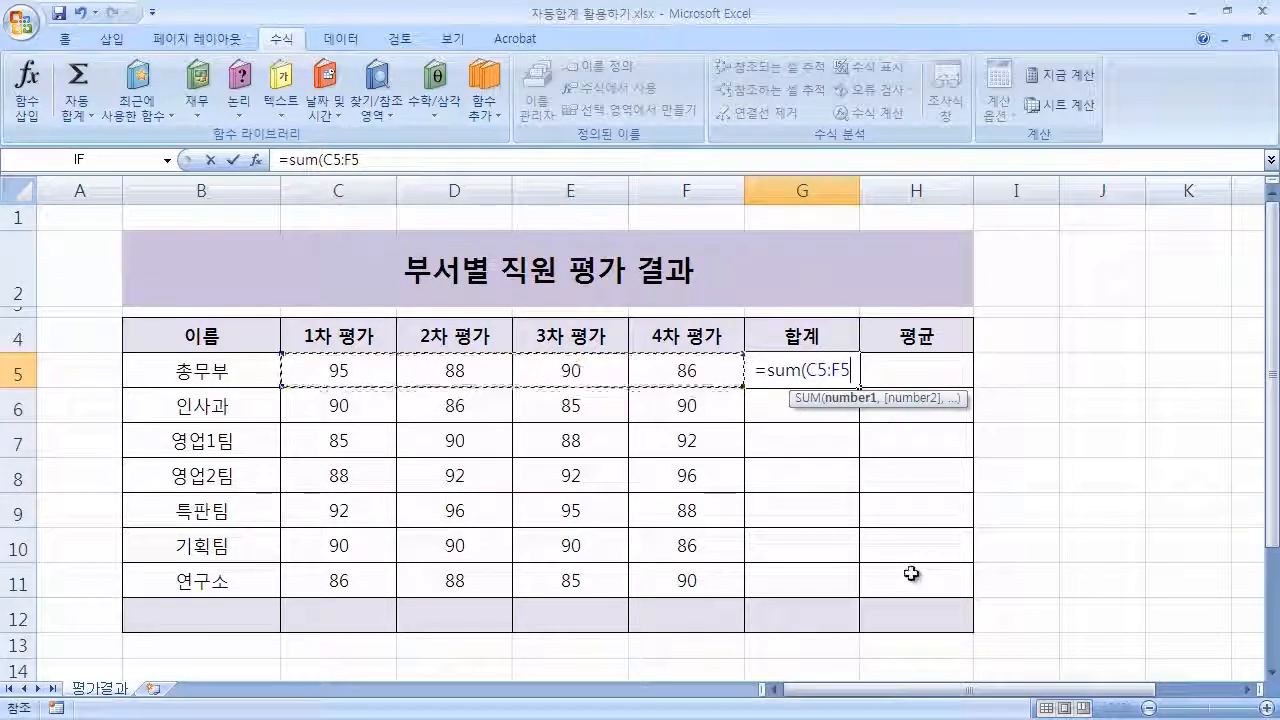
text())
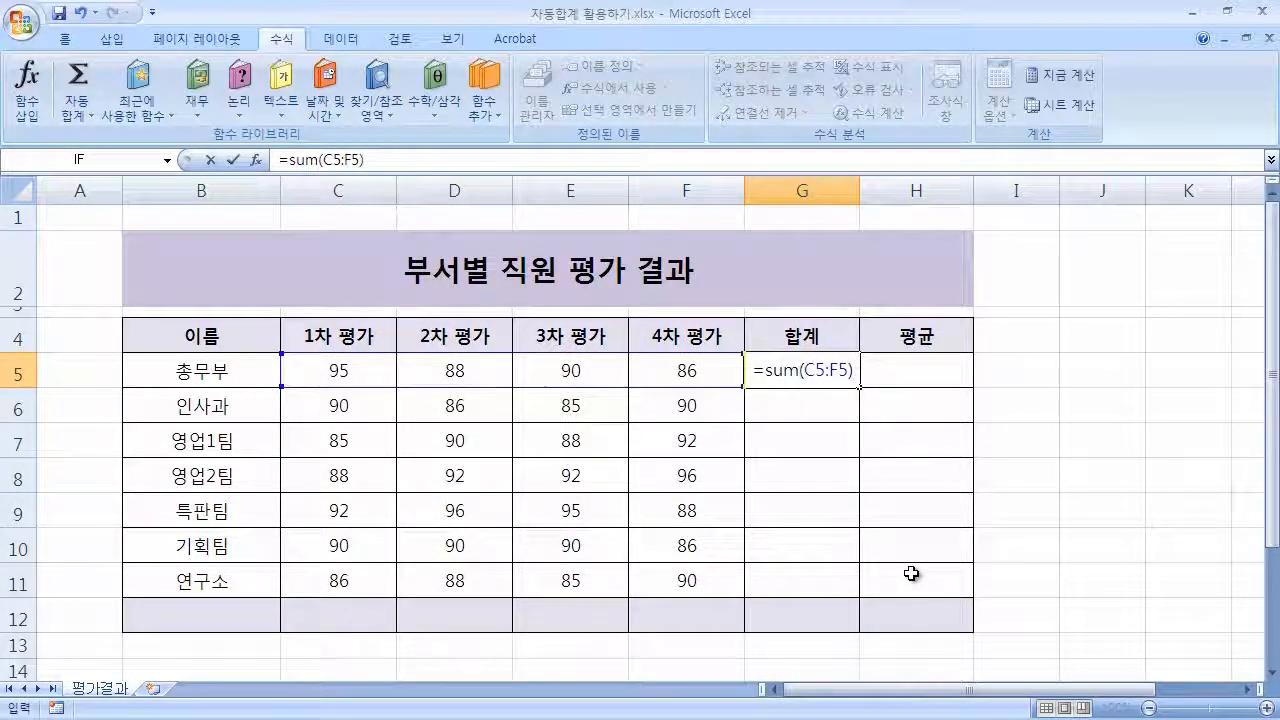
key(Return)
key(Up)
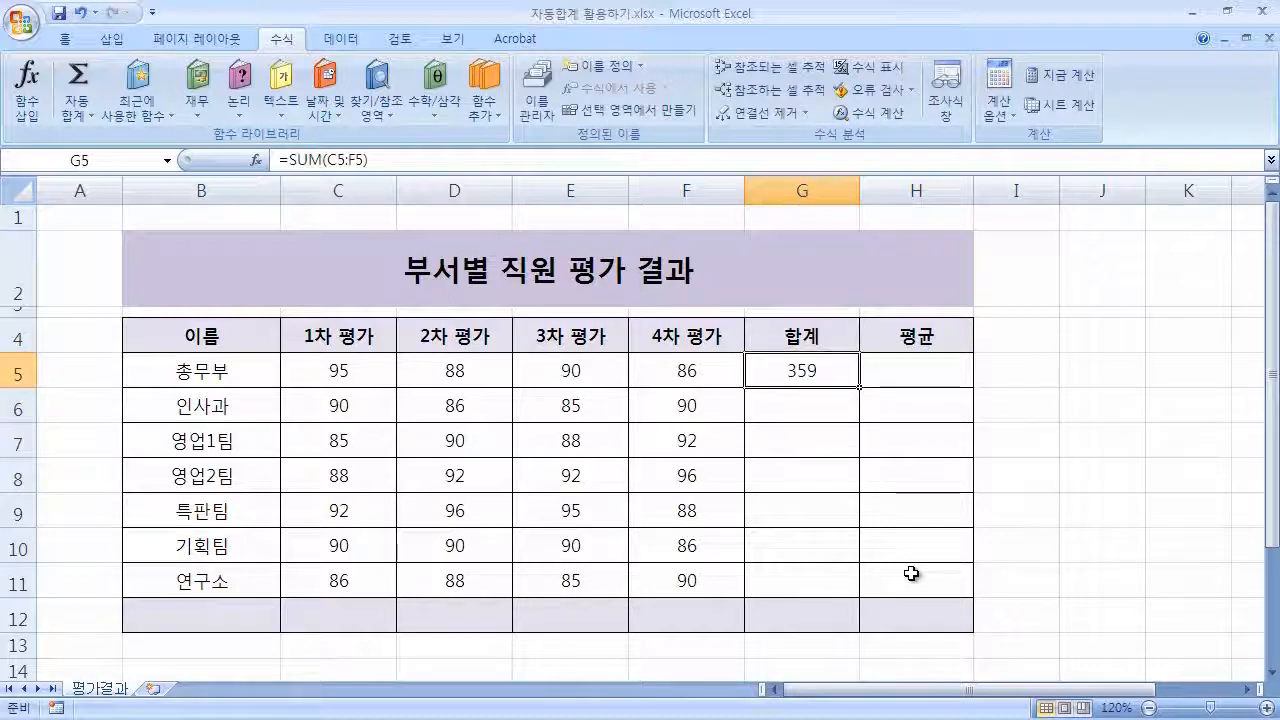
key(Delete)
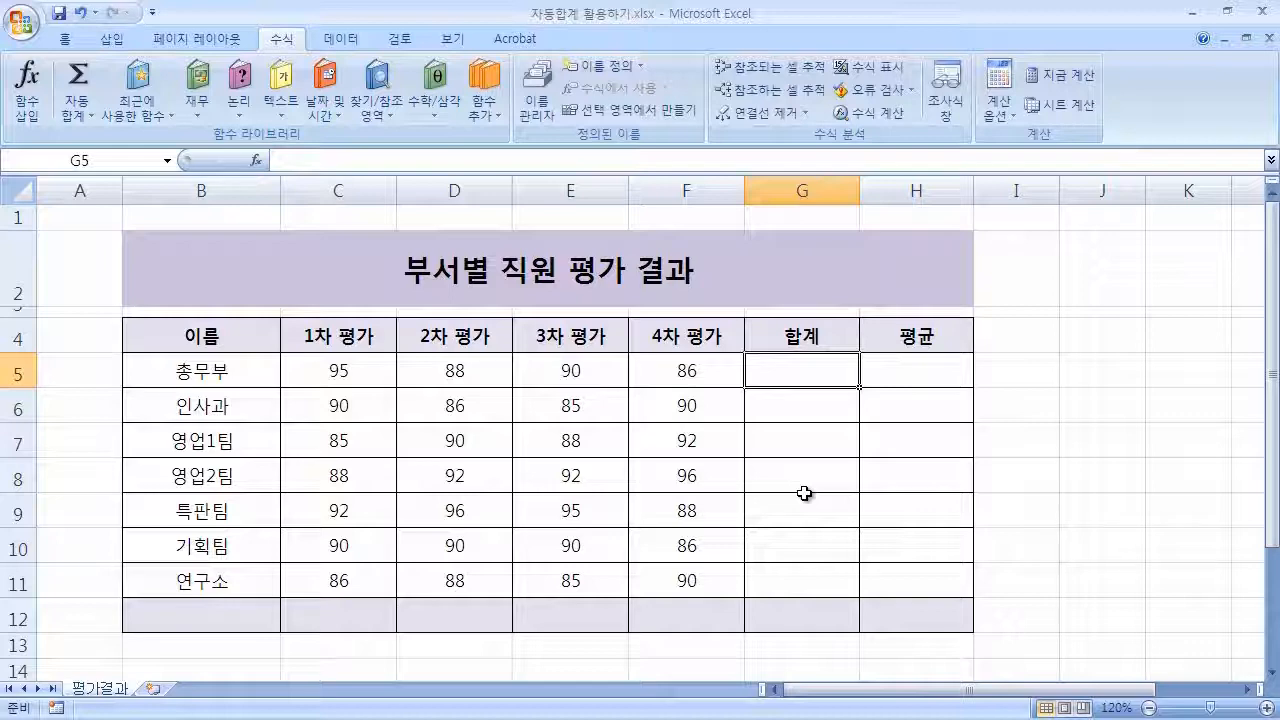
Select C5 to G5 and apply AutoSum to total the first row in G5.
drag(341, 362, 814, 371)
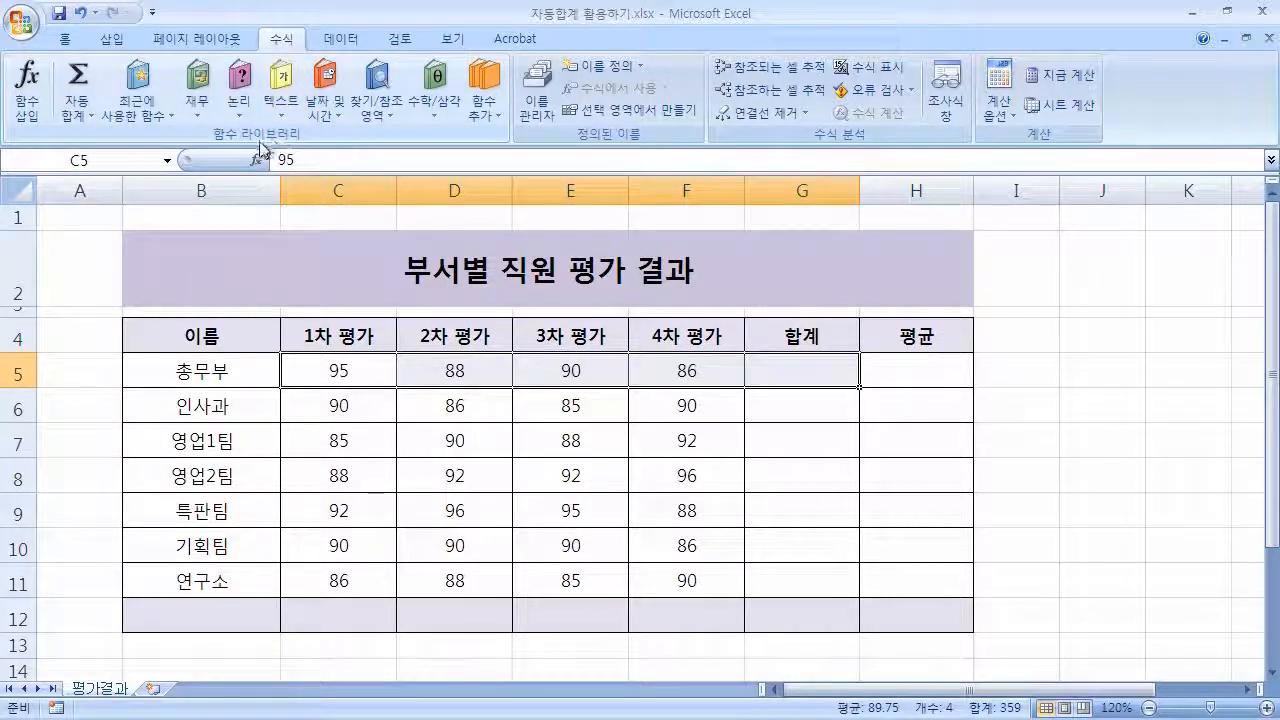
click(80, 82)
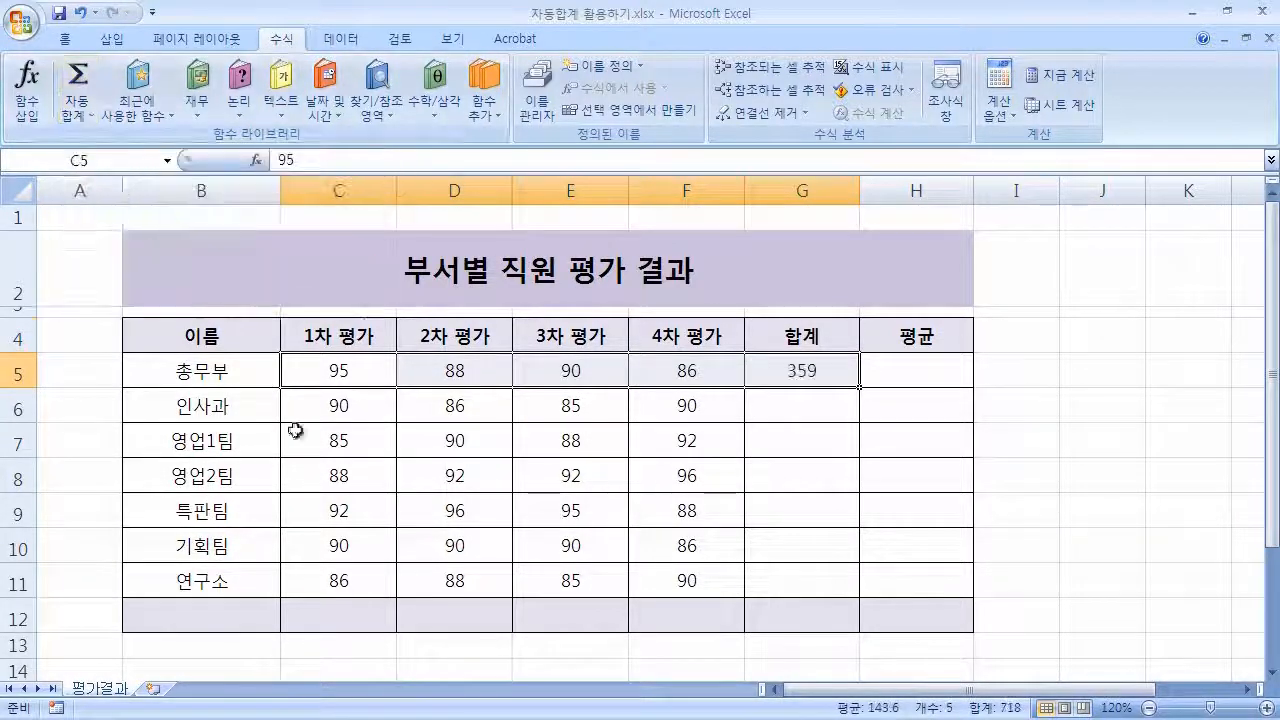
Open the G5 formula for editing to inspect its range.
click(806, 376)
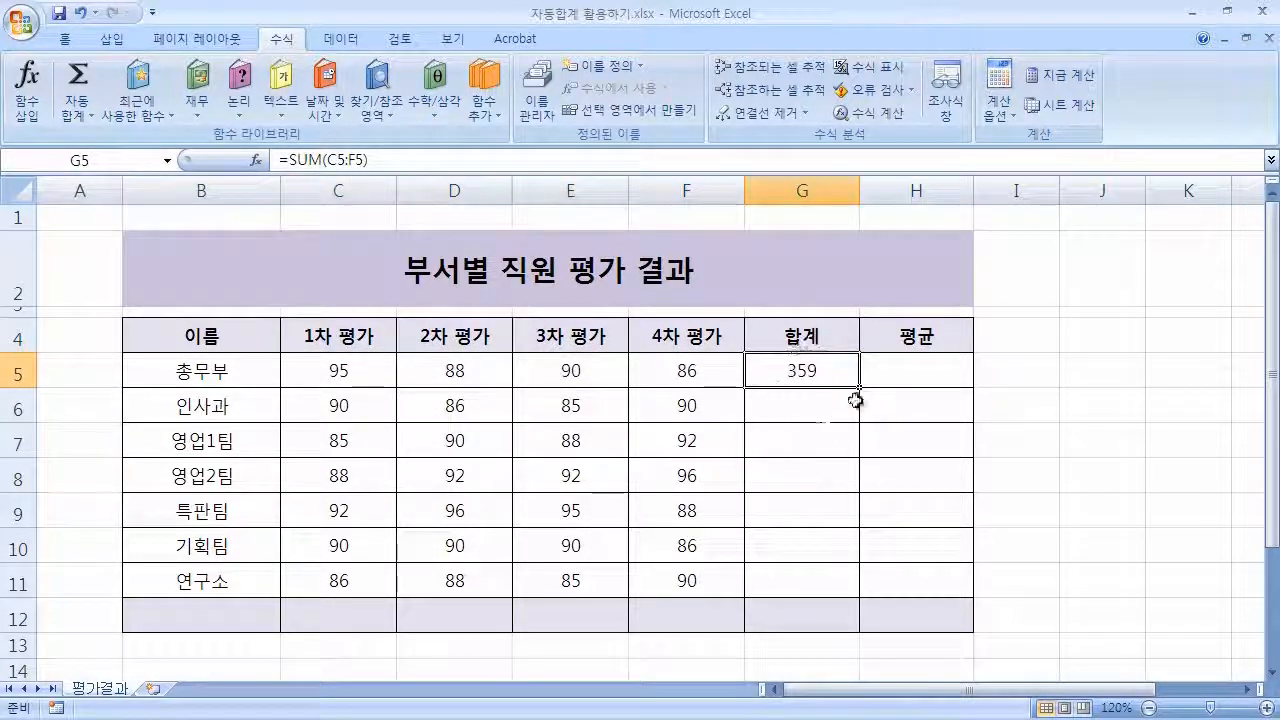
double_click(834, 372)
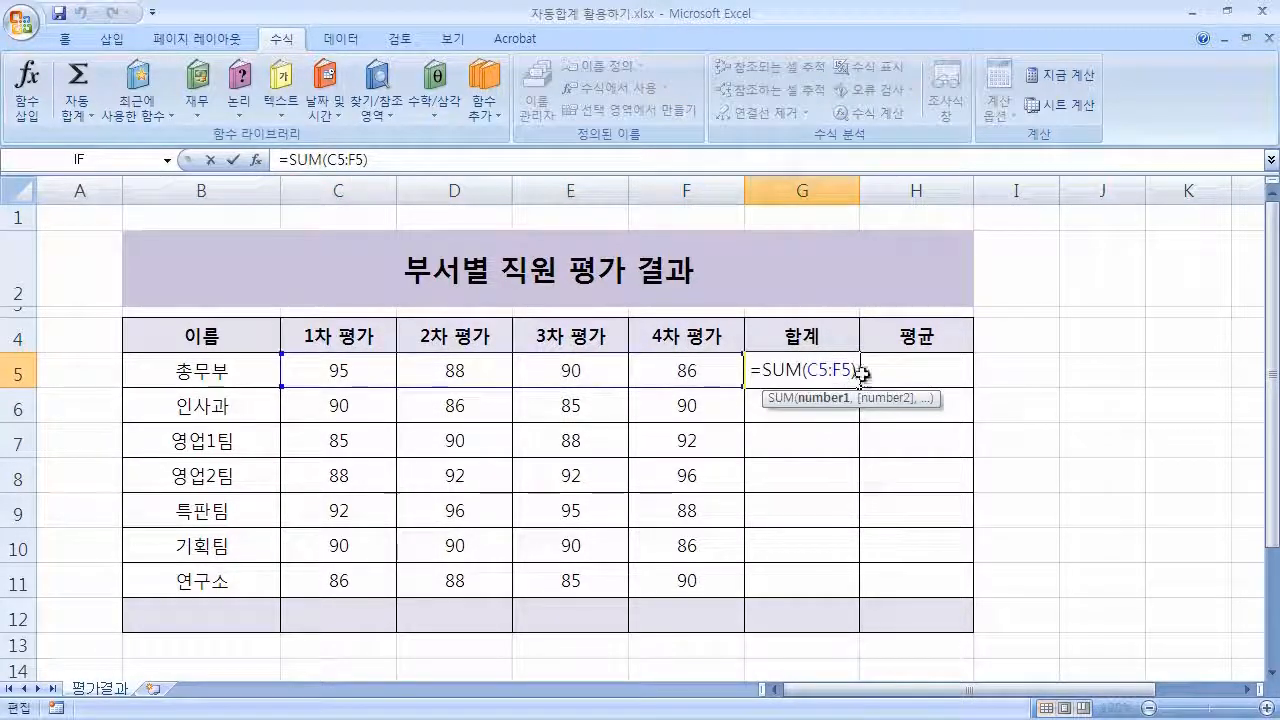
click(860, 372)
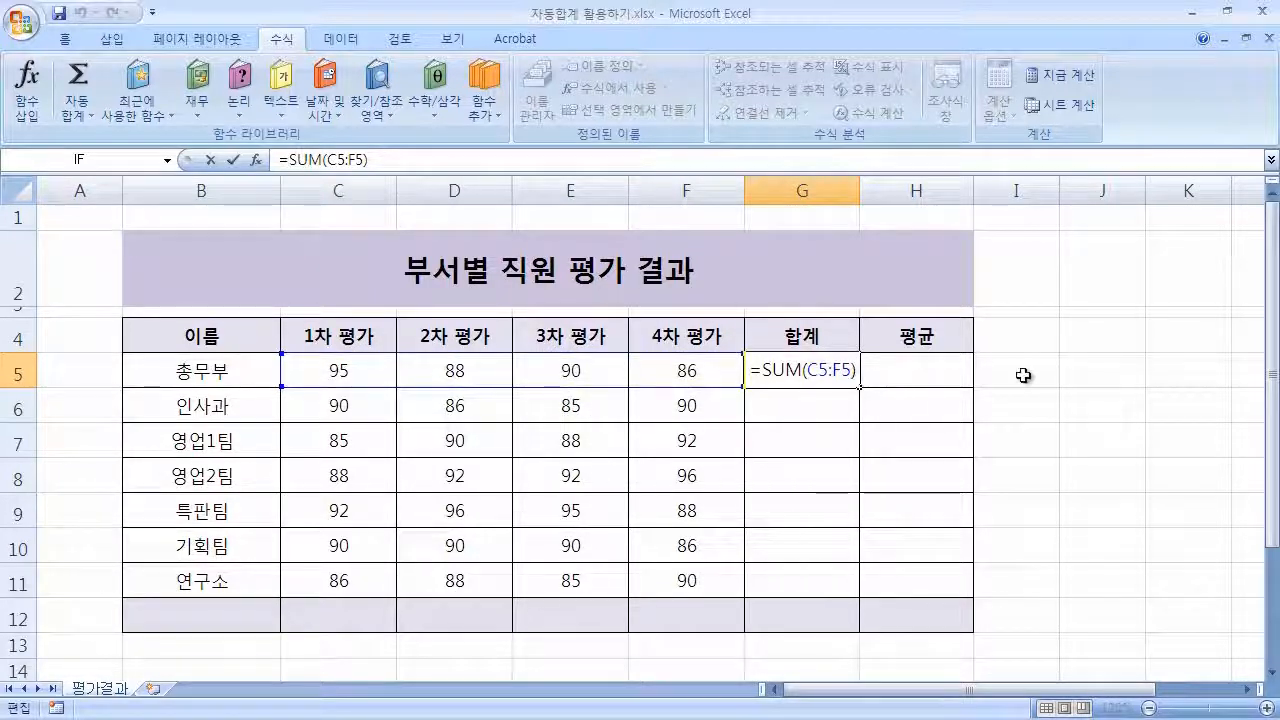
key(Return)
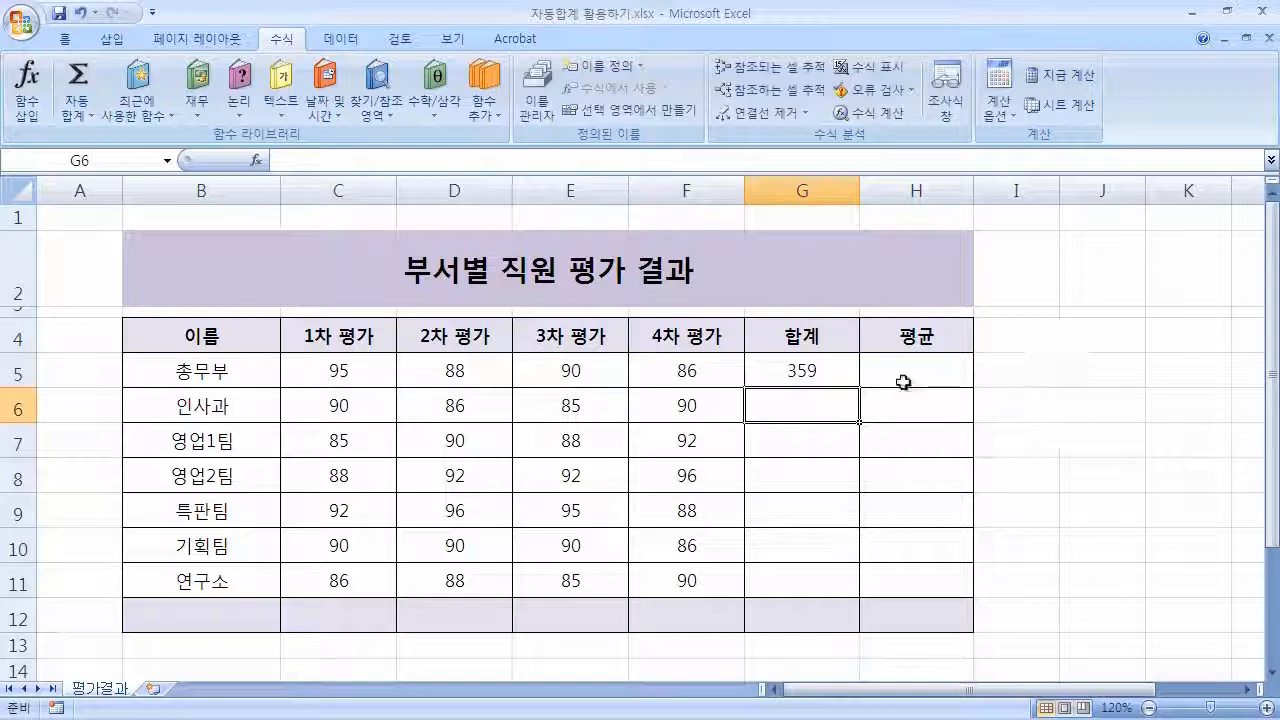
Fill the G5 total down to G11, then clear G5 through G11.
click(831, 383)
drag(860, 388, 871, 589)
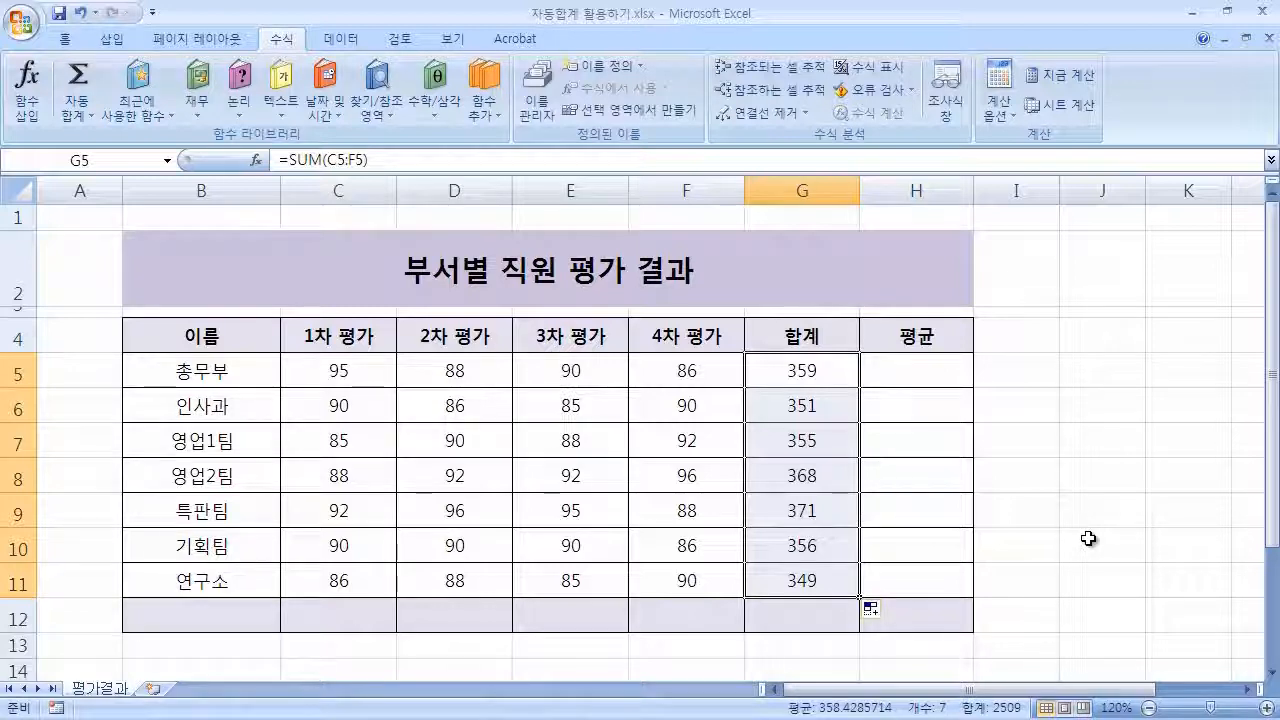
key(Delete)
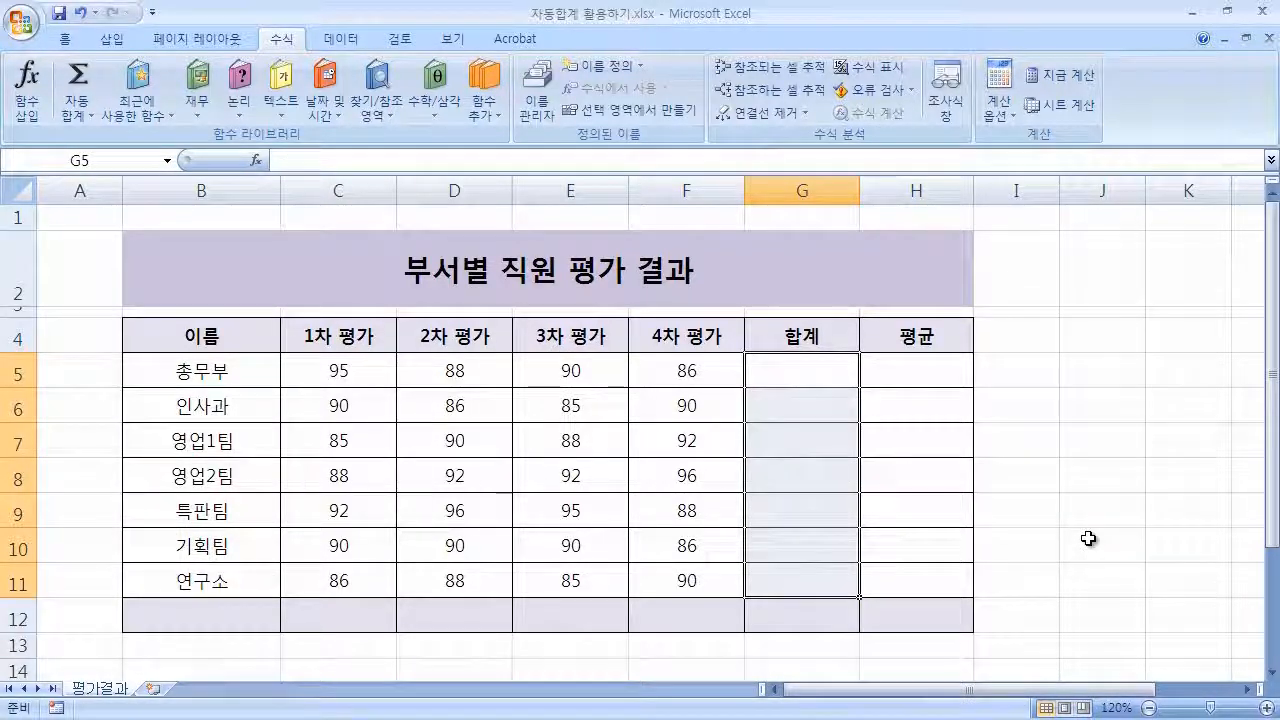
Select C5 to G11 and apply AutoSum to total every department row in the 합계 column.
click(810, 391)
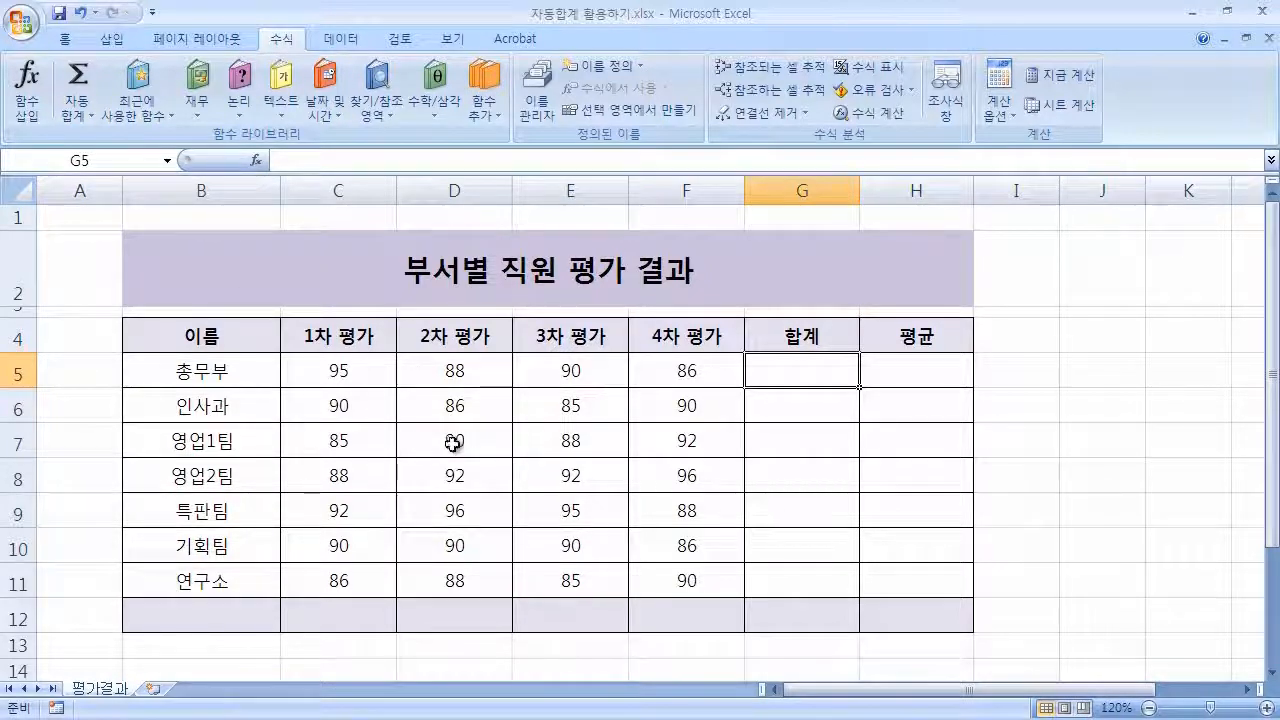
click(374, 371)
drag(374, 371, 863, 583)
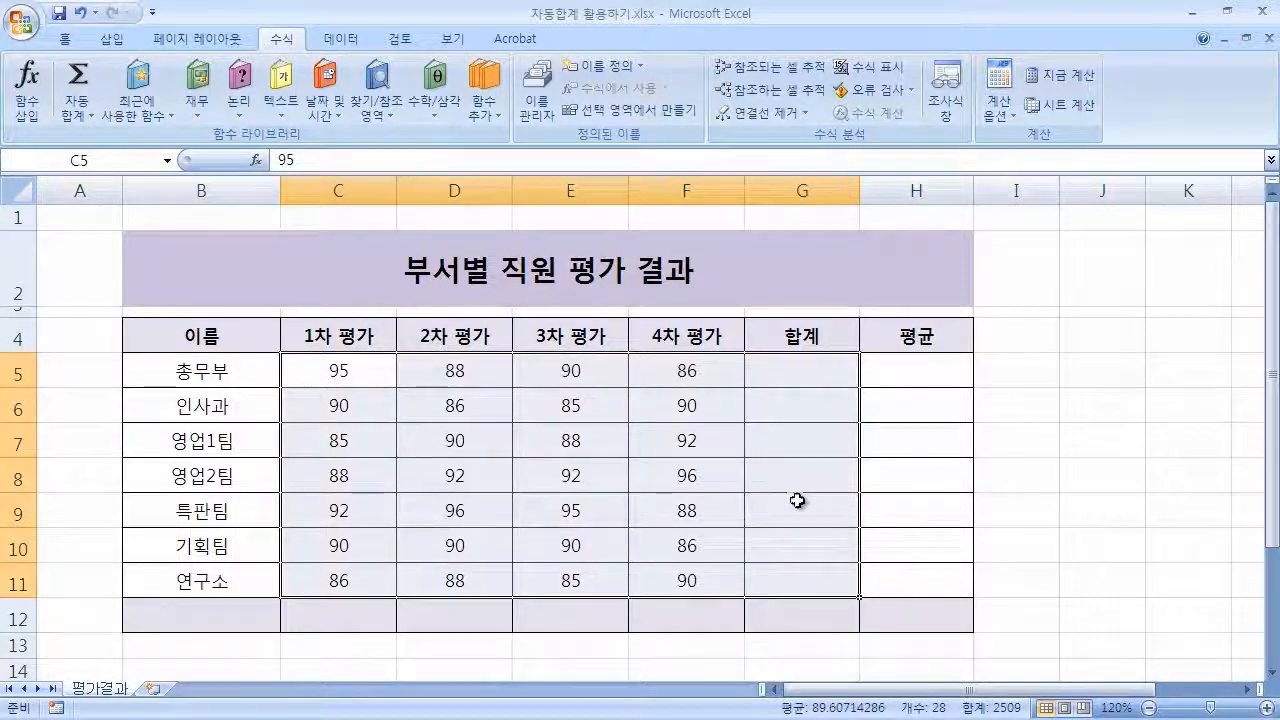
click(78, 78)
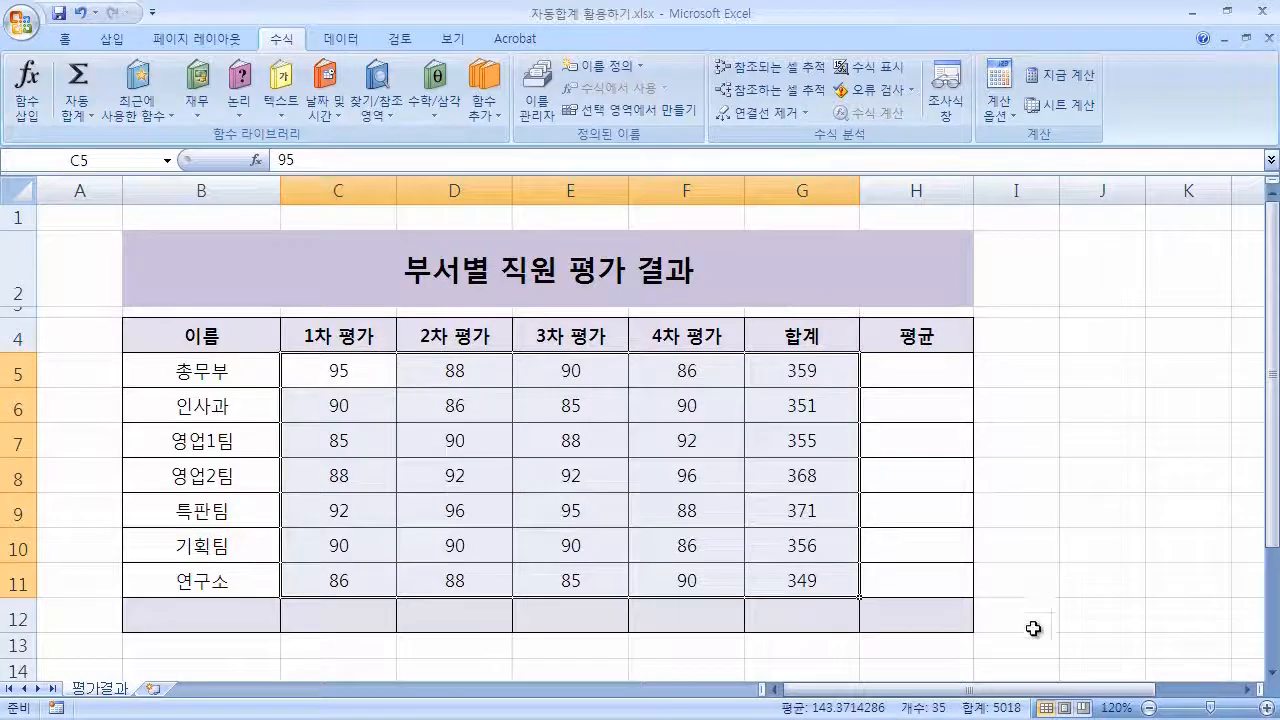
Open the G11 formula for editing to inspect its range.
click(1031, 624)
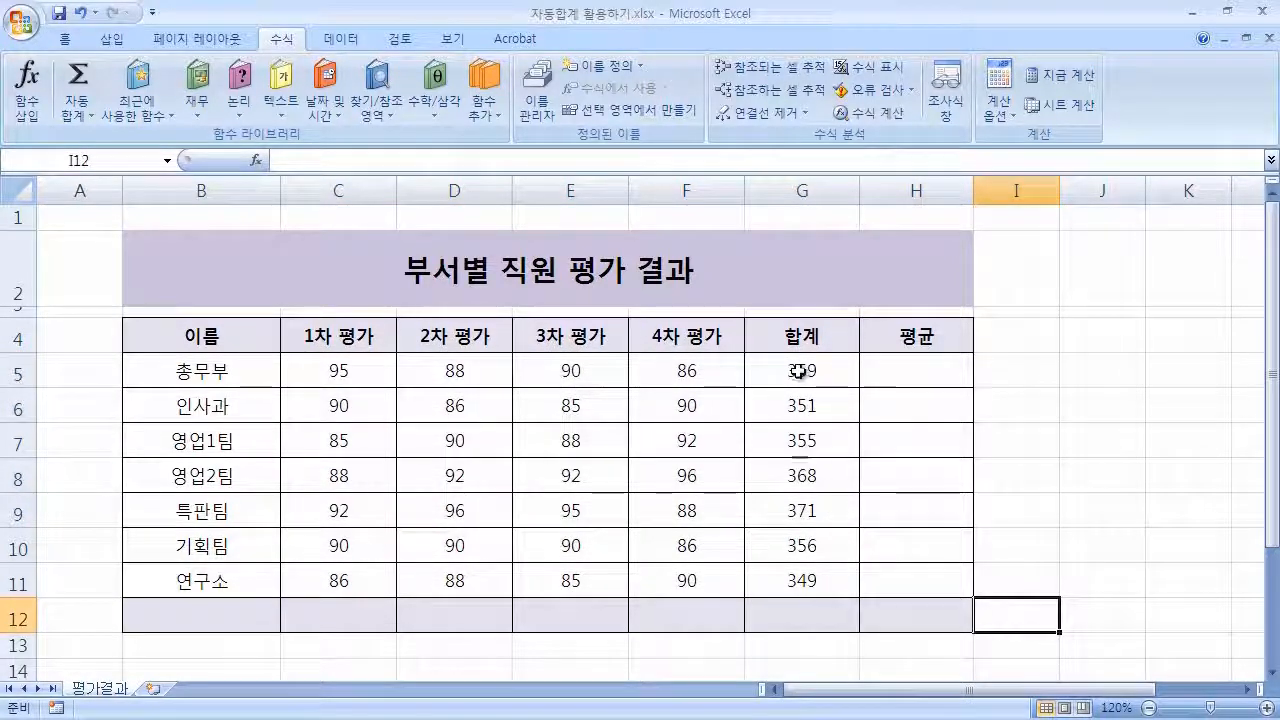
click(822, 582)
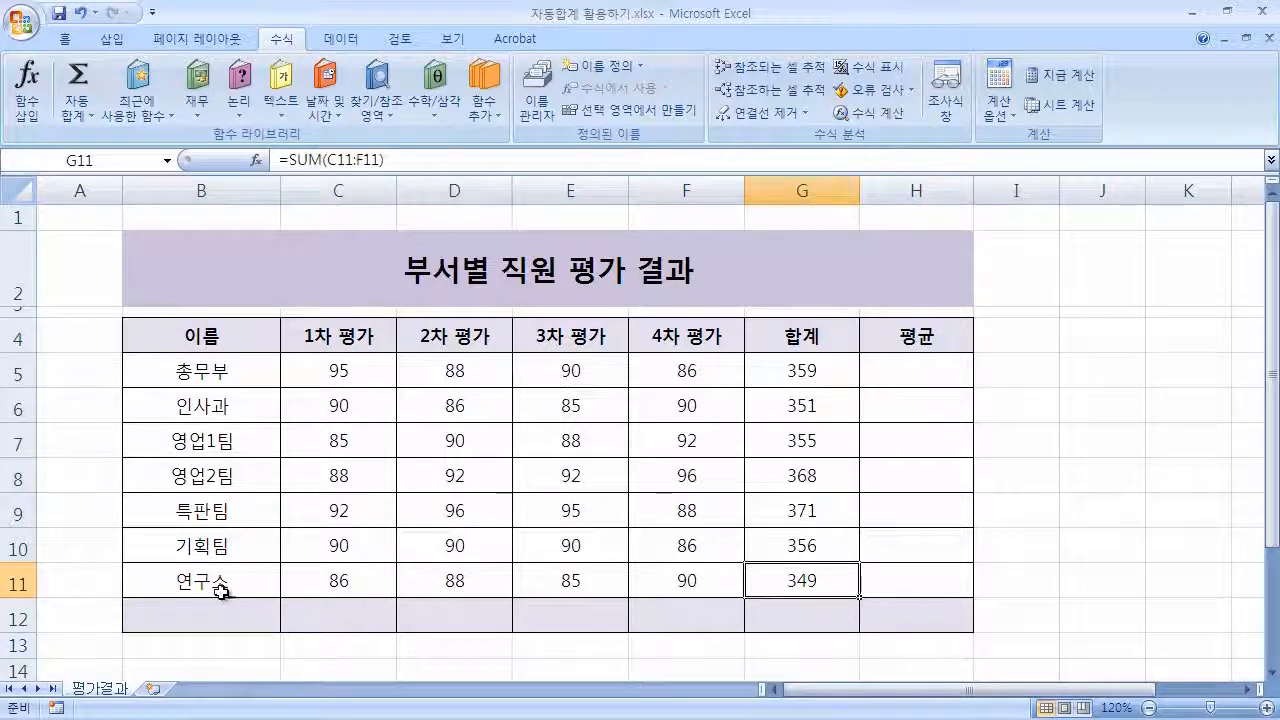
double_click(835, 575)
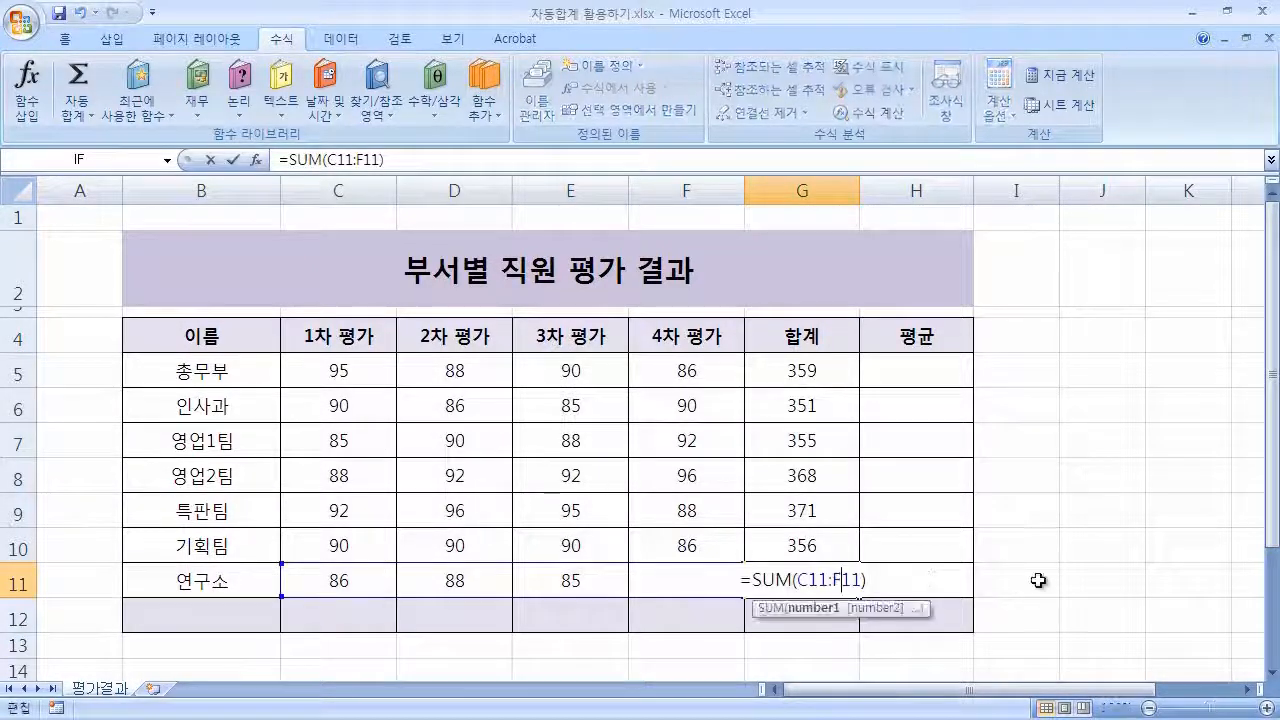
click(886, 580)
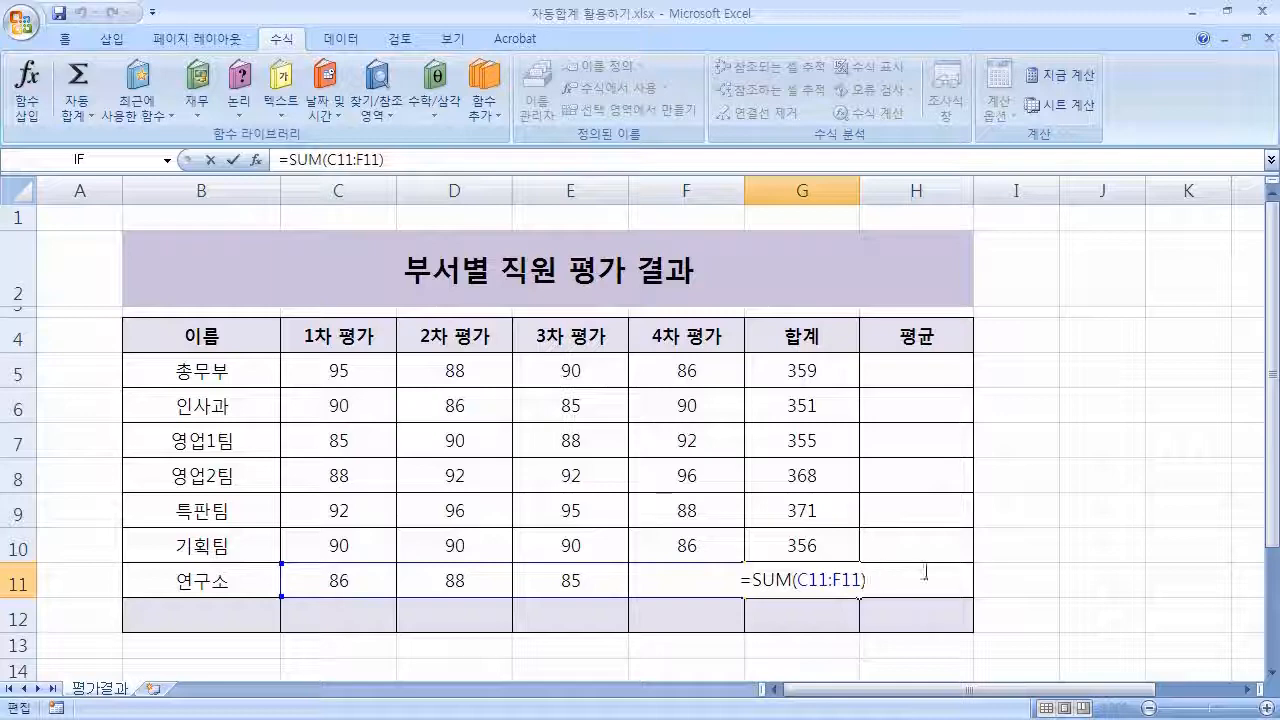
key(Return)
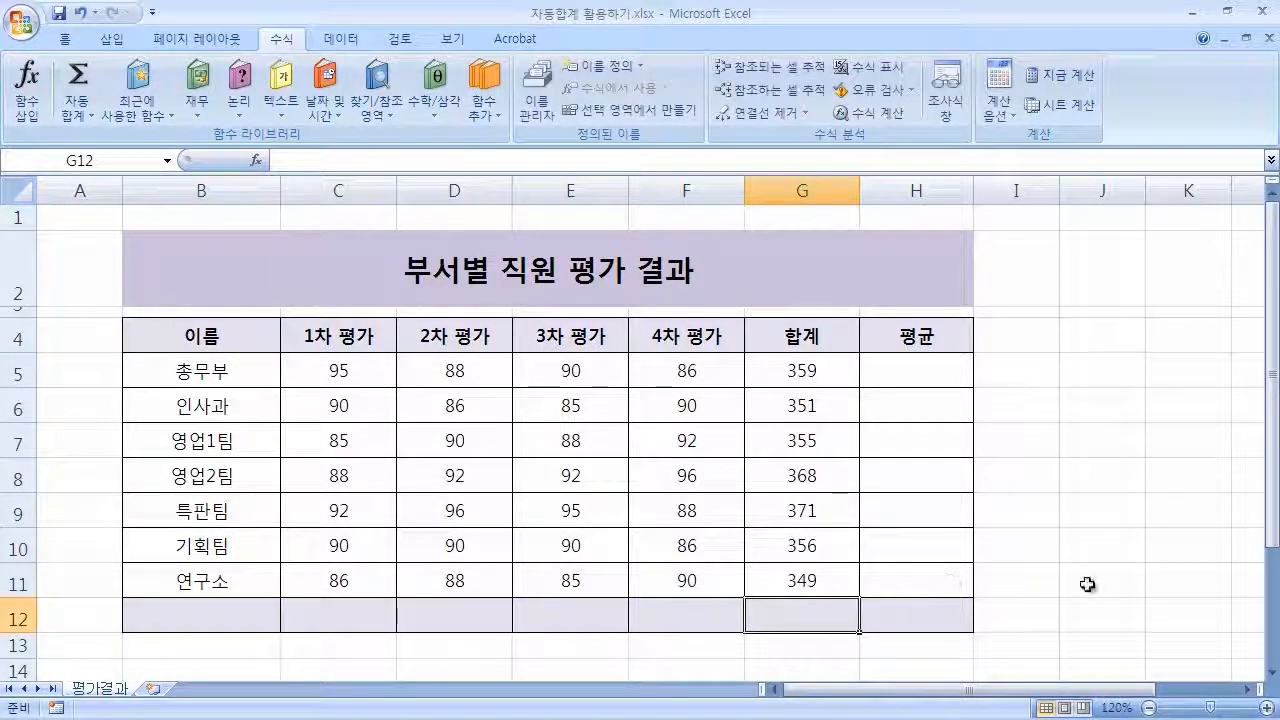
Select C5 to F12 and apply AutoSum to total each evaluation column in row 12.
click(1018, 615)
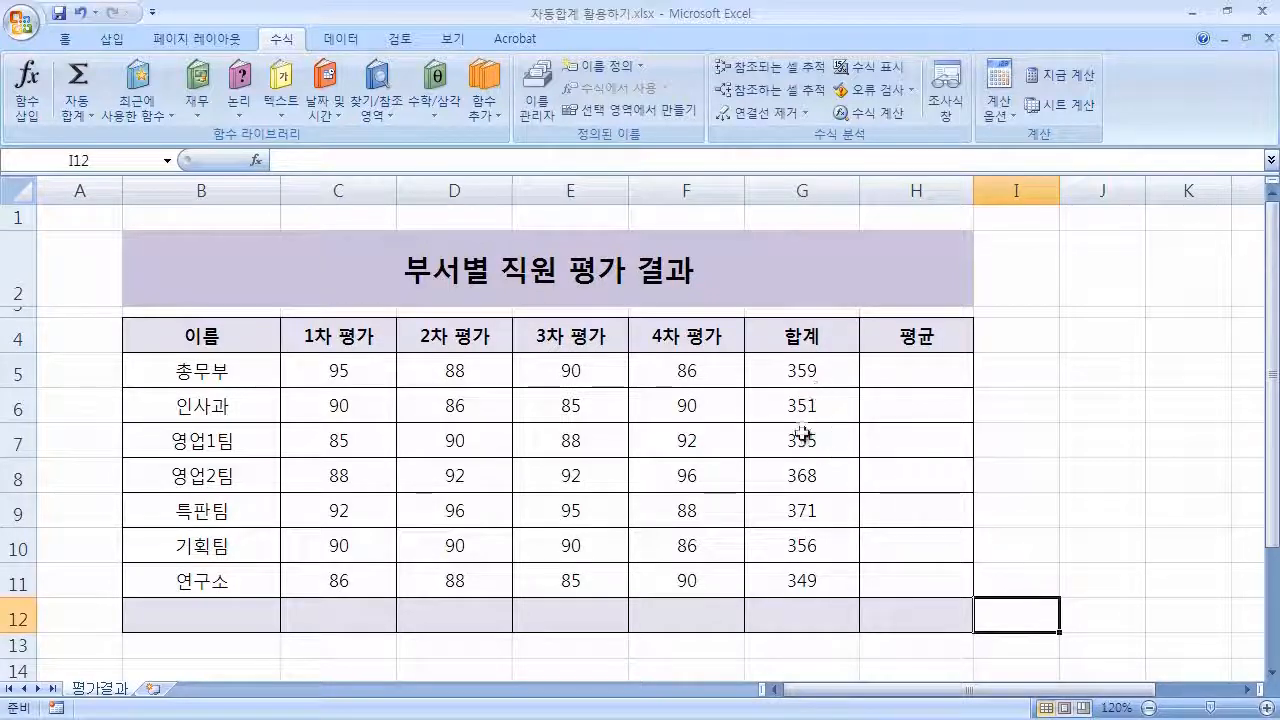
drag(380, 378, 781, 566)
click(443, 406)
drag(355, 372, 663, 603)
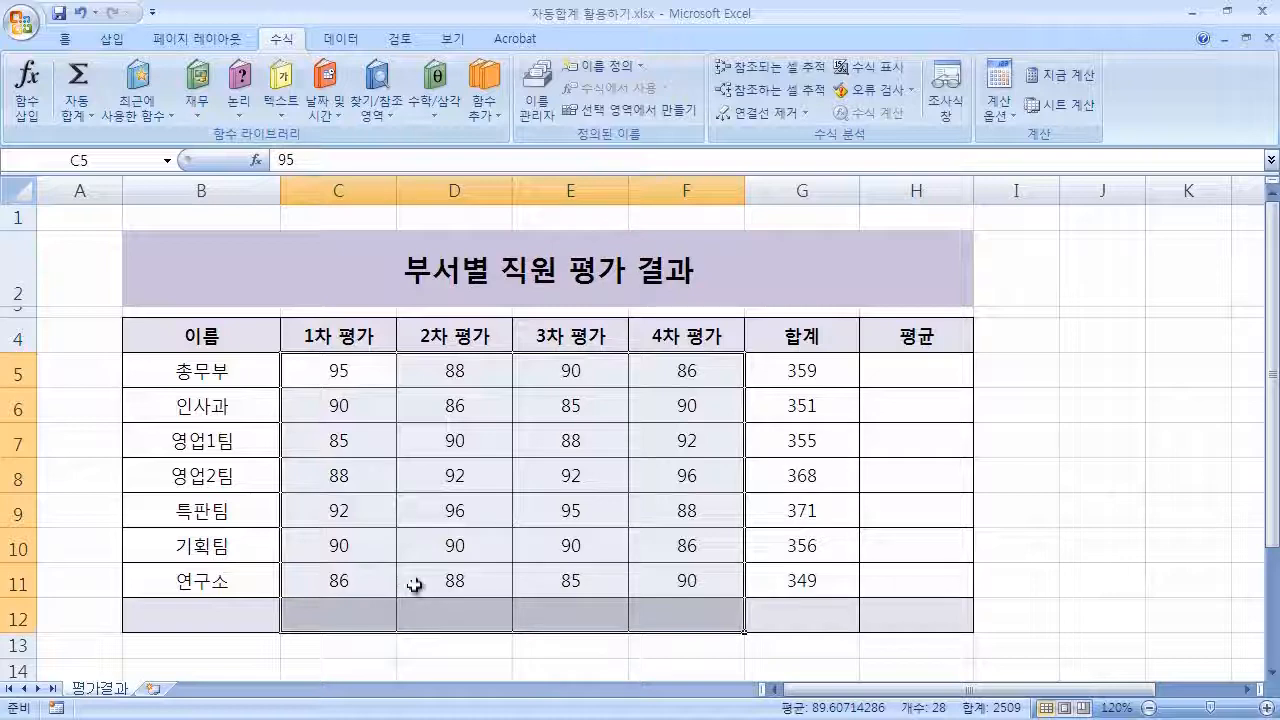
click(95, 90)
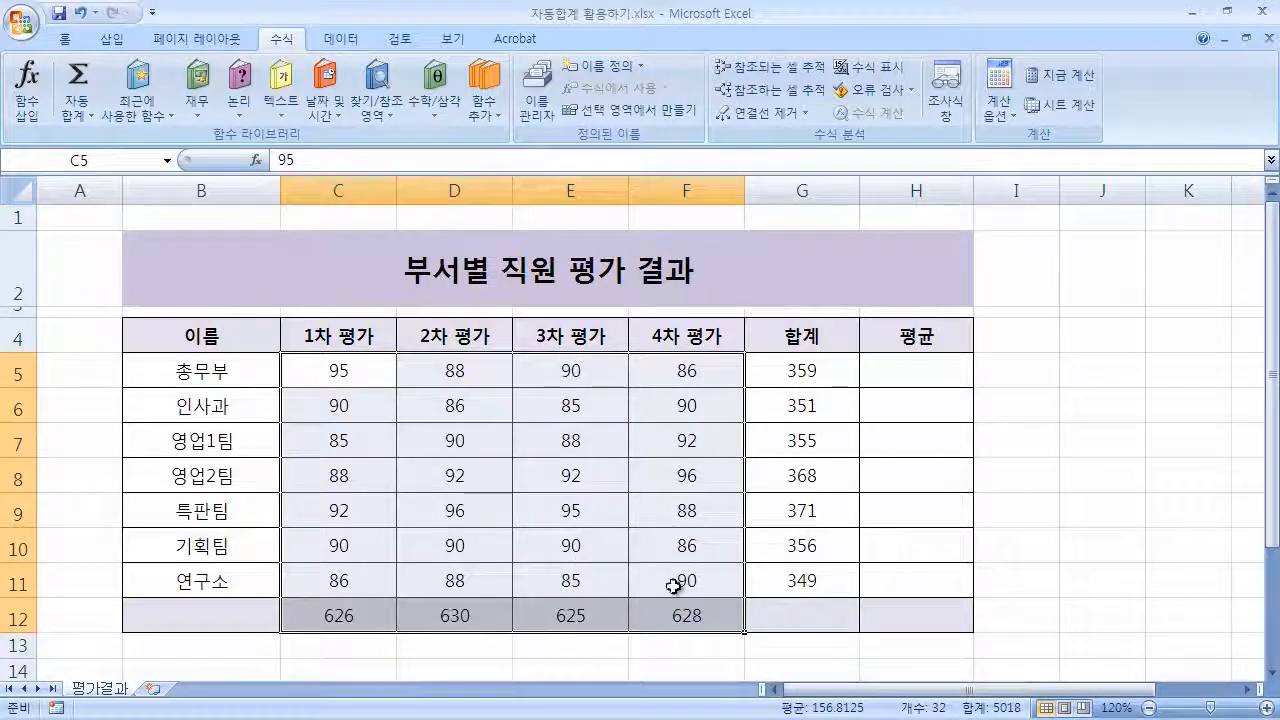
click(1073, 577)
click(697, 611)
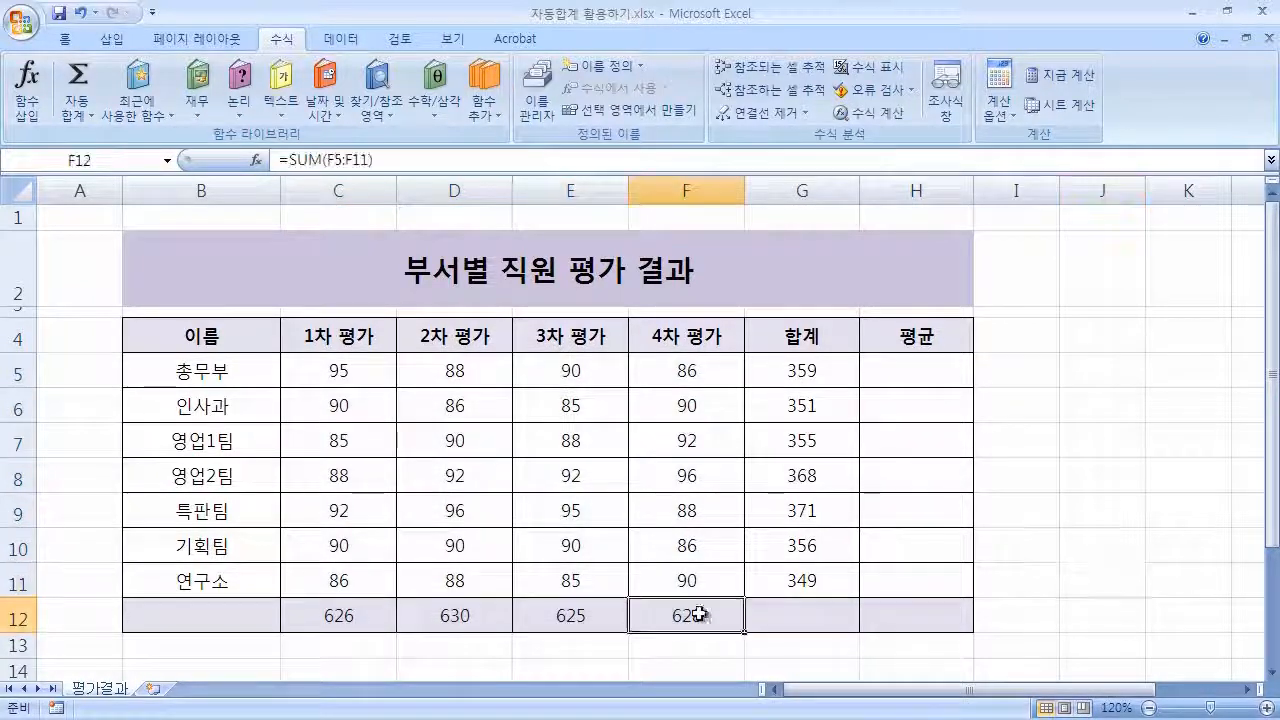
Check the SUM formula in F12, then clear the column totals from C12 through F12.
double_click(707, 606)
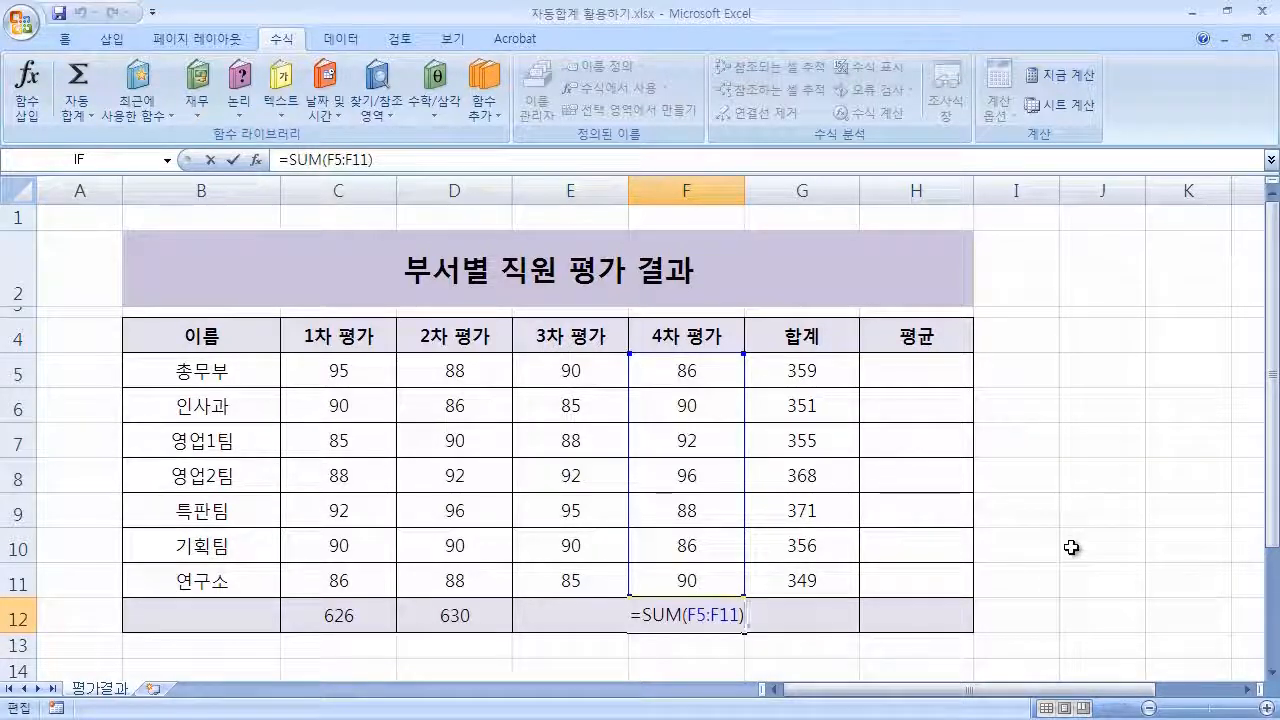
key(Return)
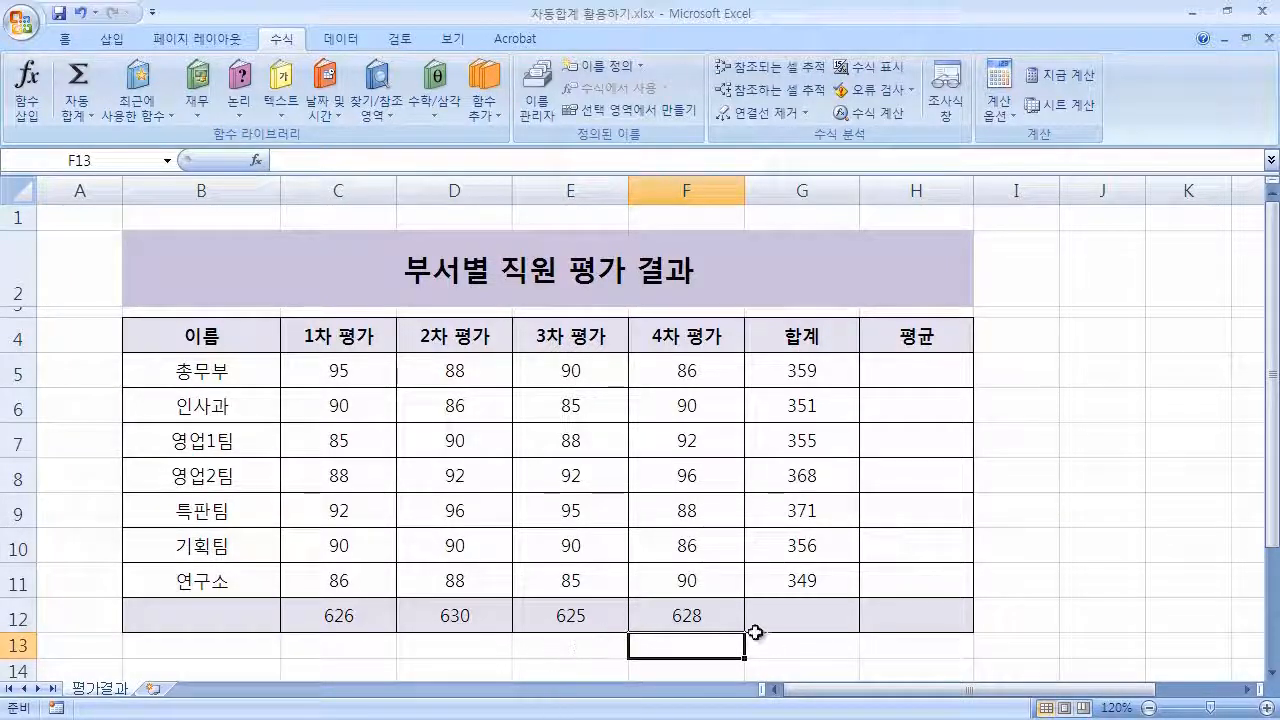
drag(337, 612, 697, 606)
key(Delete)
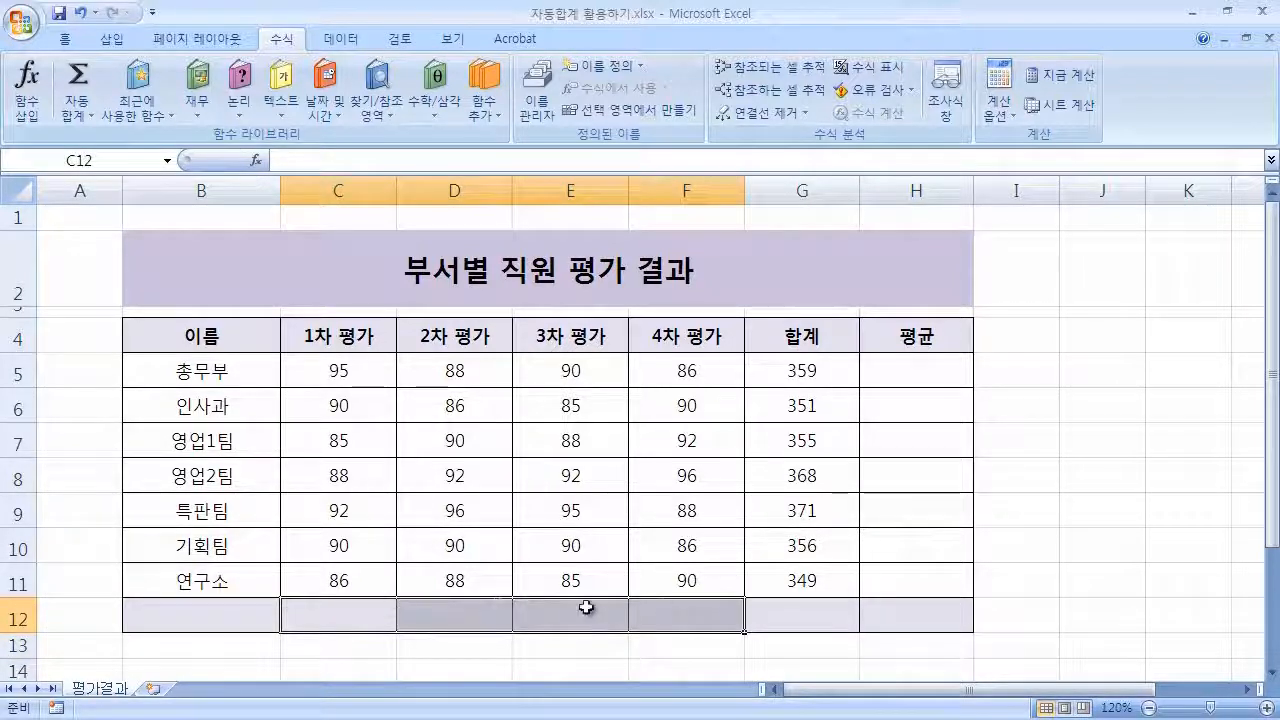
Total C5 to C11 into C12 with AutoSum, then delete the C12 result.
drag(357, 363, 364, 570)
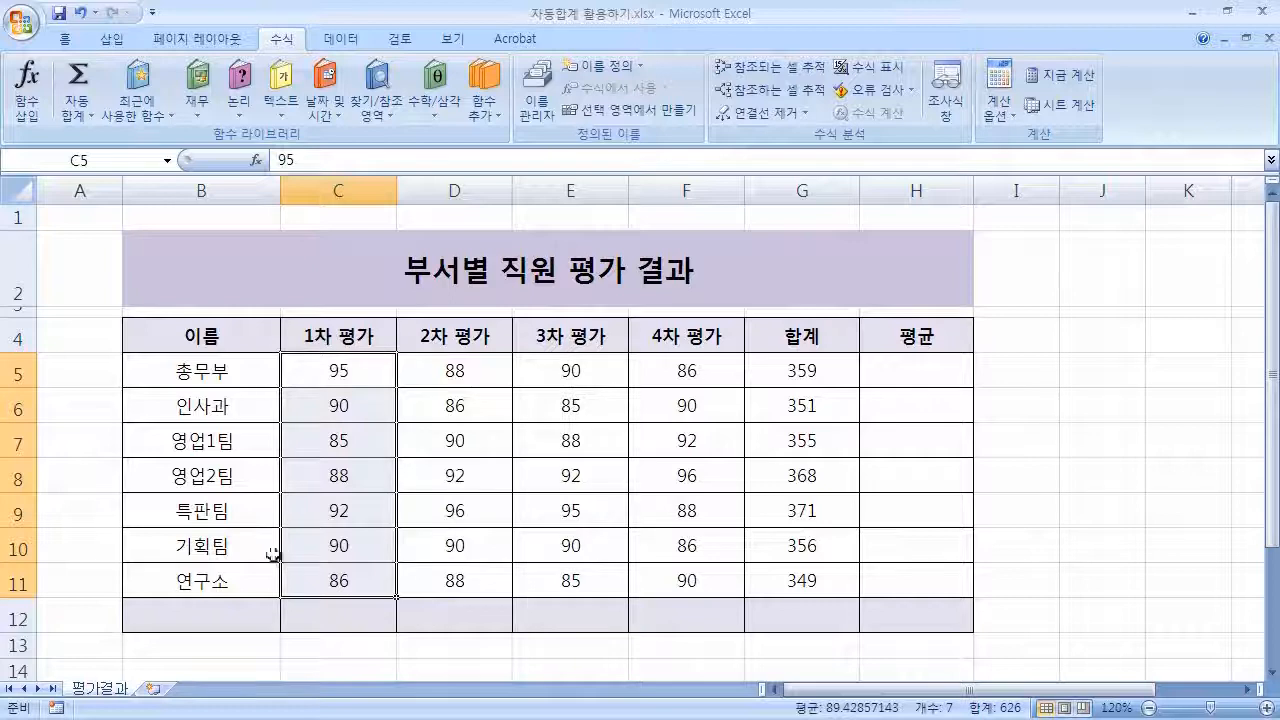
click(92, 90)
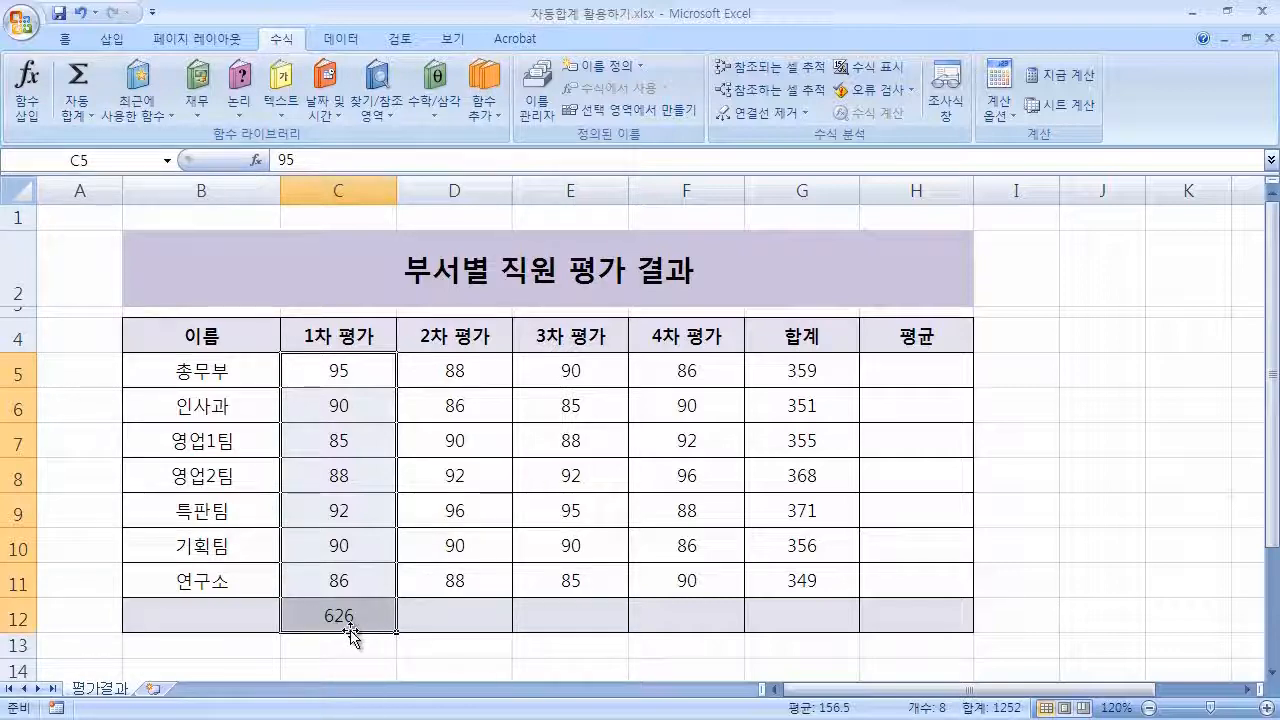
click(390, 624)
key(Delete)
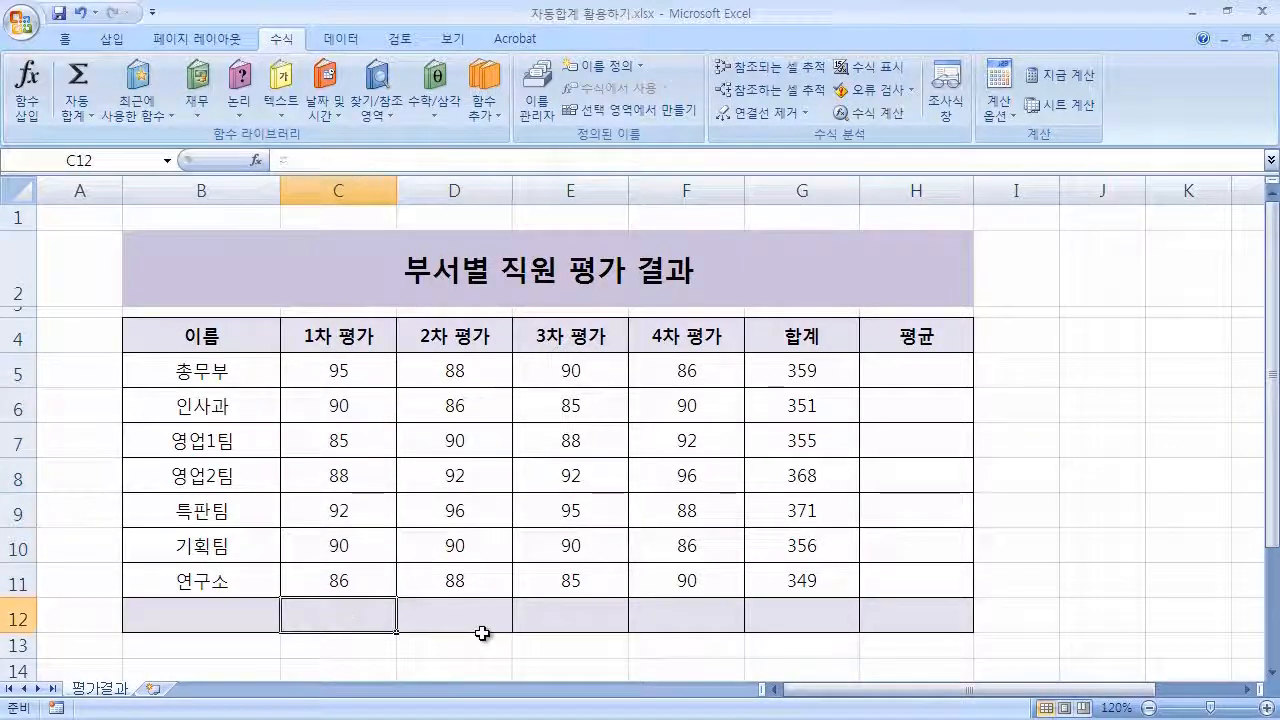
Select C5 to C10 and apply AutoSum into C12, then inspect the C12 formula.
drag(365, 370, 388, 580)
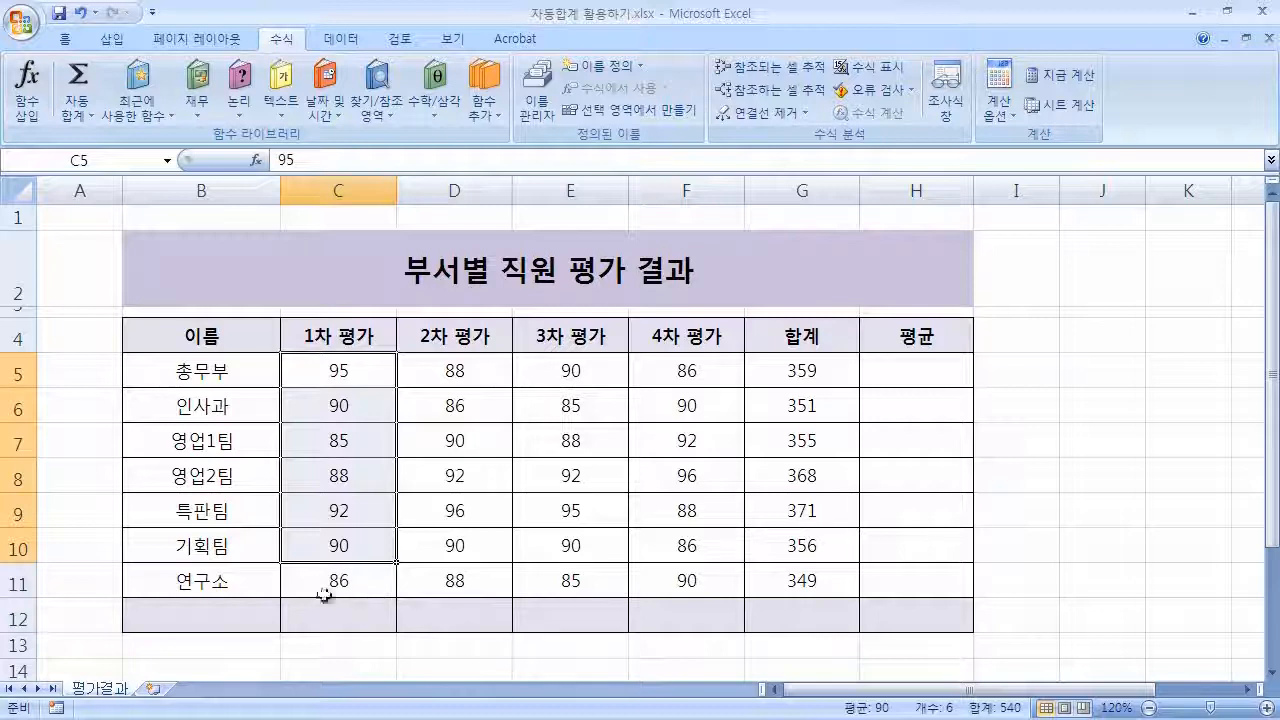
click(78, 82)
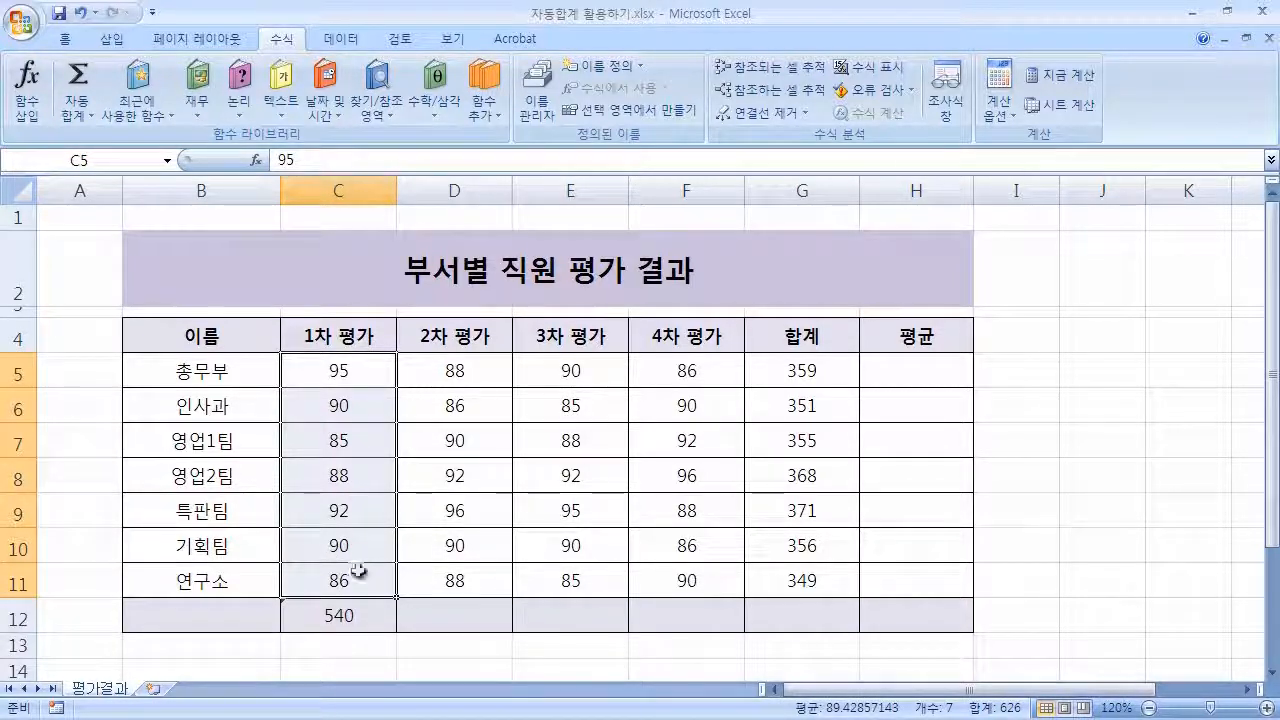
click(499, 628)
click(293, 614)
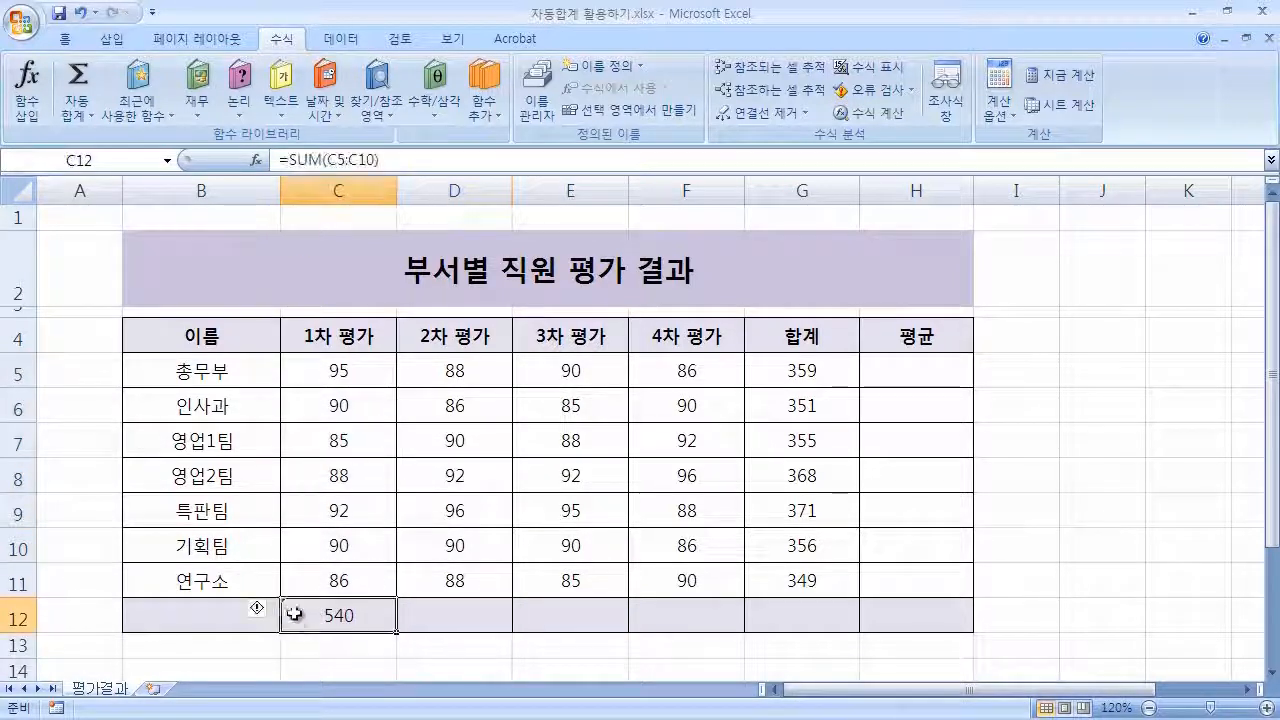
click(443, 615)
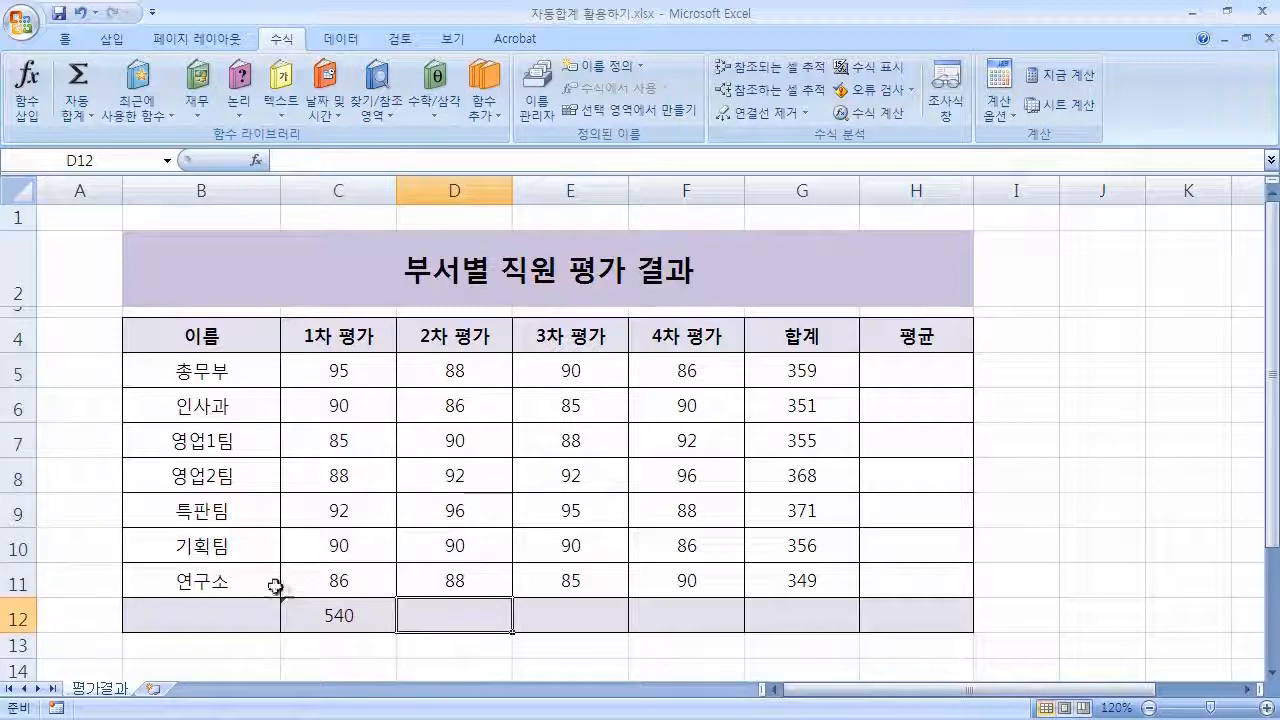
click(288, 612)
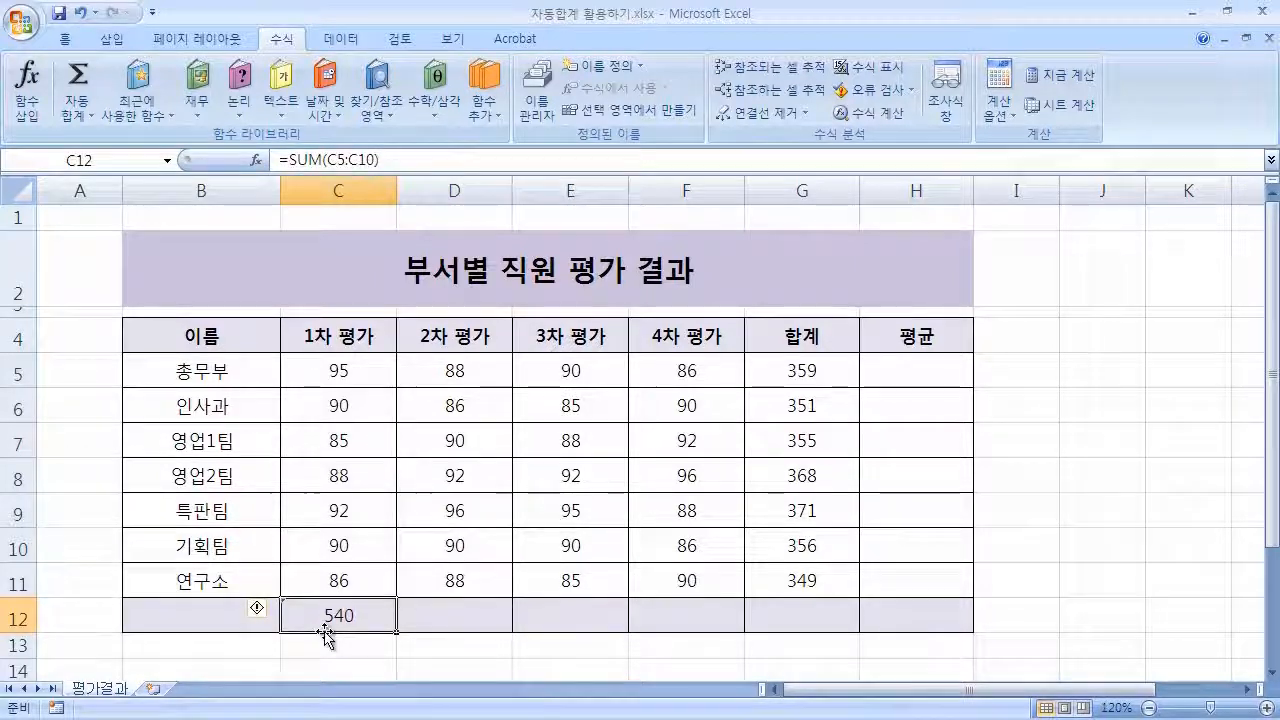
Open the error options on C12 and compare with the selection sum of C5 to C11.
click(258, 609)
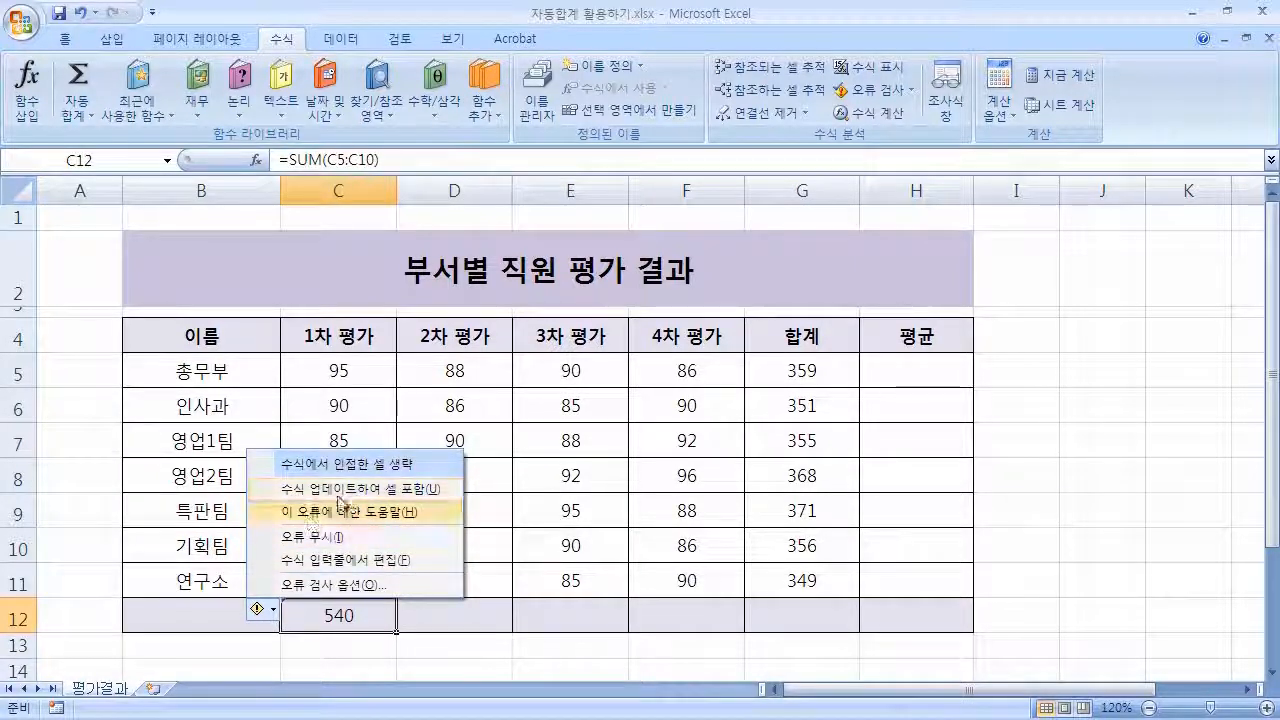
click(516, 593)
drag(346, 371, 345, 580)
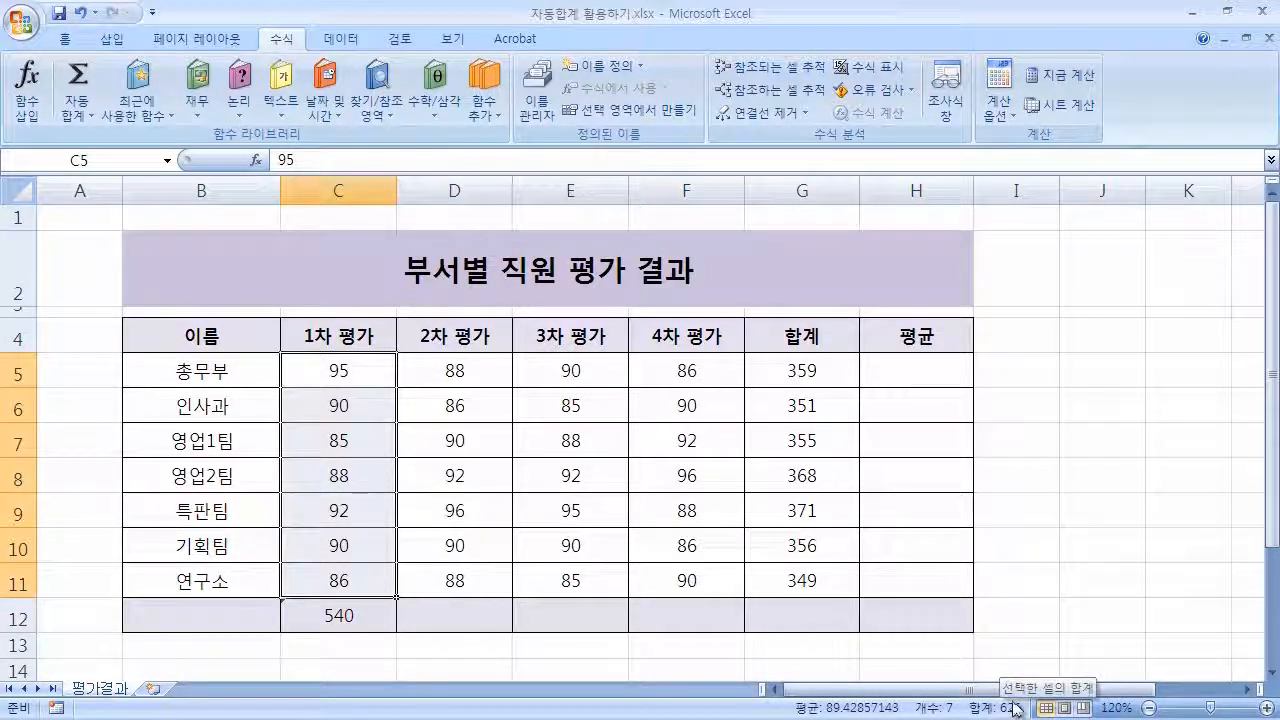
click(476, 608)
click(340, 618)
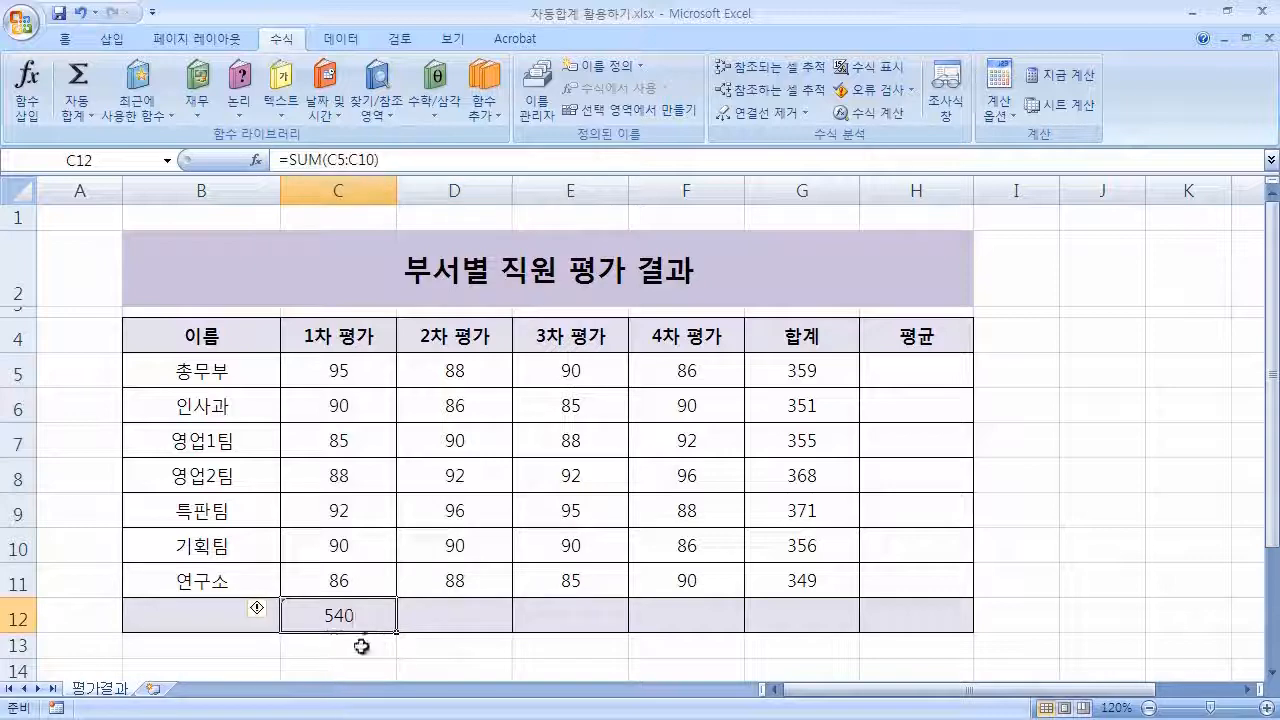
Edit the C12 formula and extend its range to C5:C11.
double_click(367, 614)
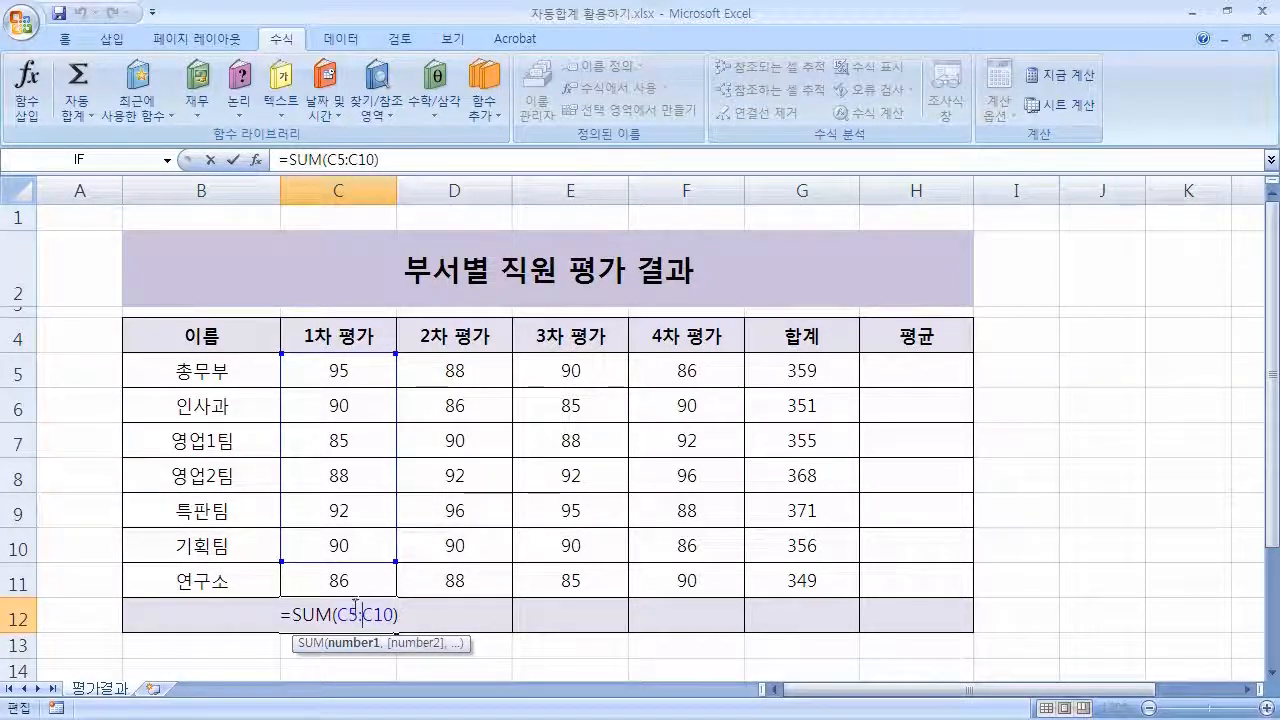
click(409, 615)
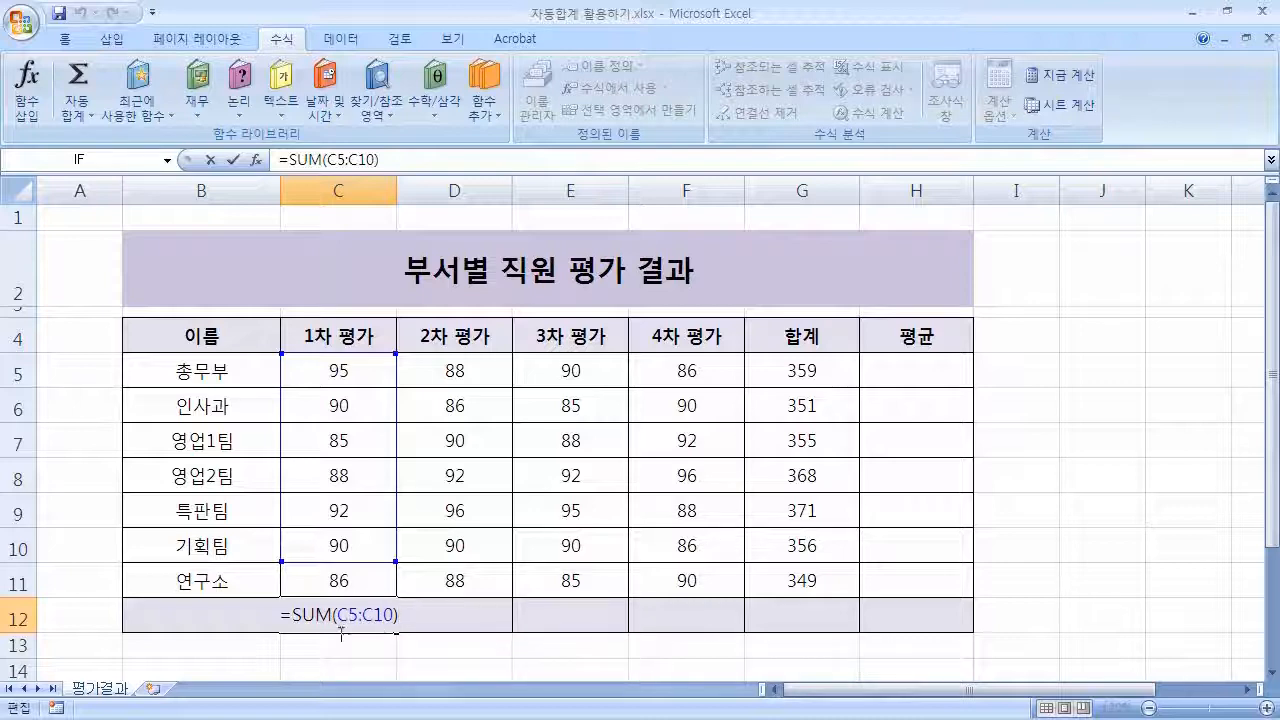
click(605, 620)
click(336, 617)
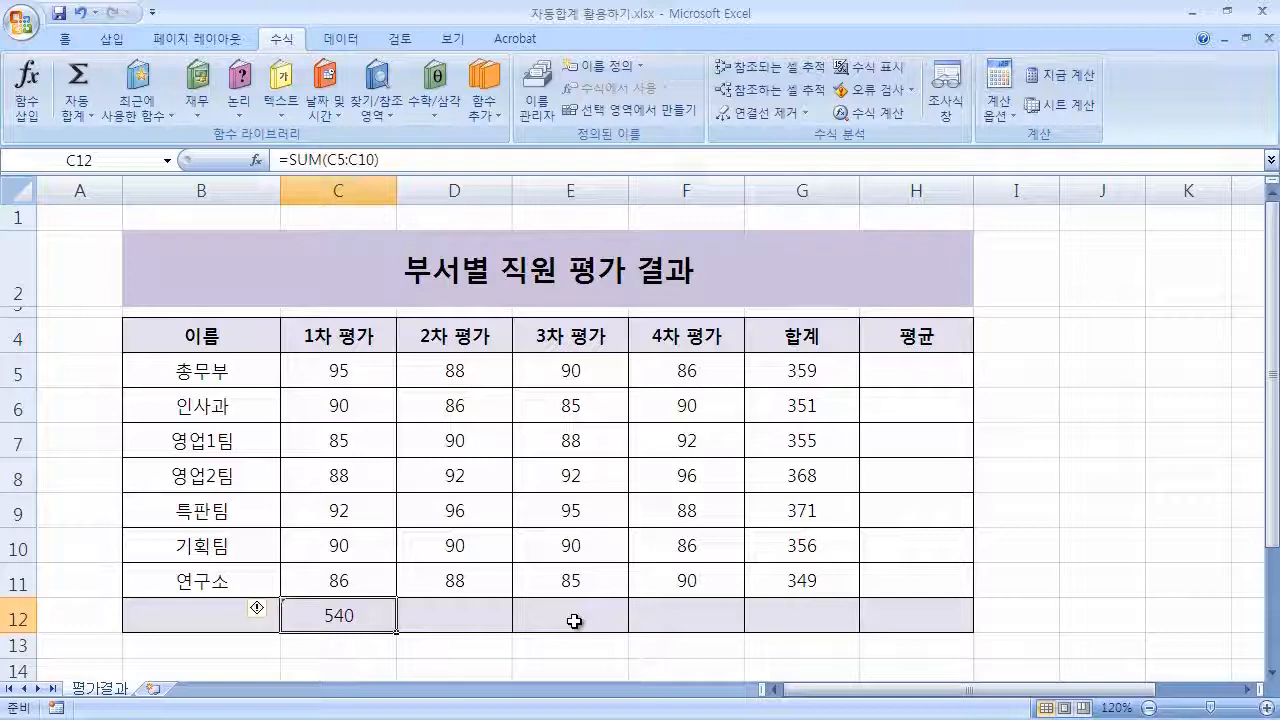
key(F2)
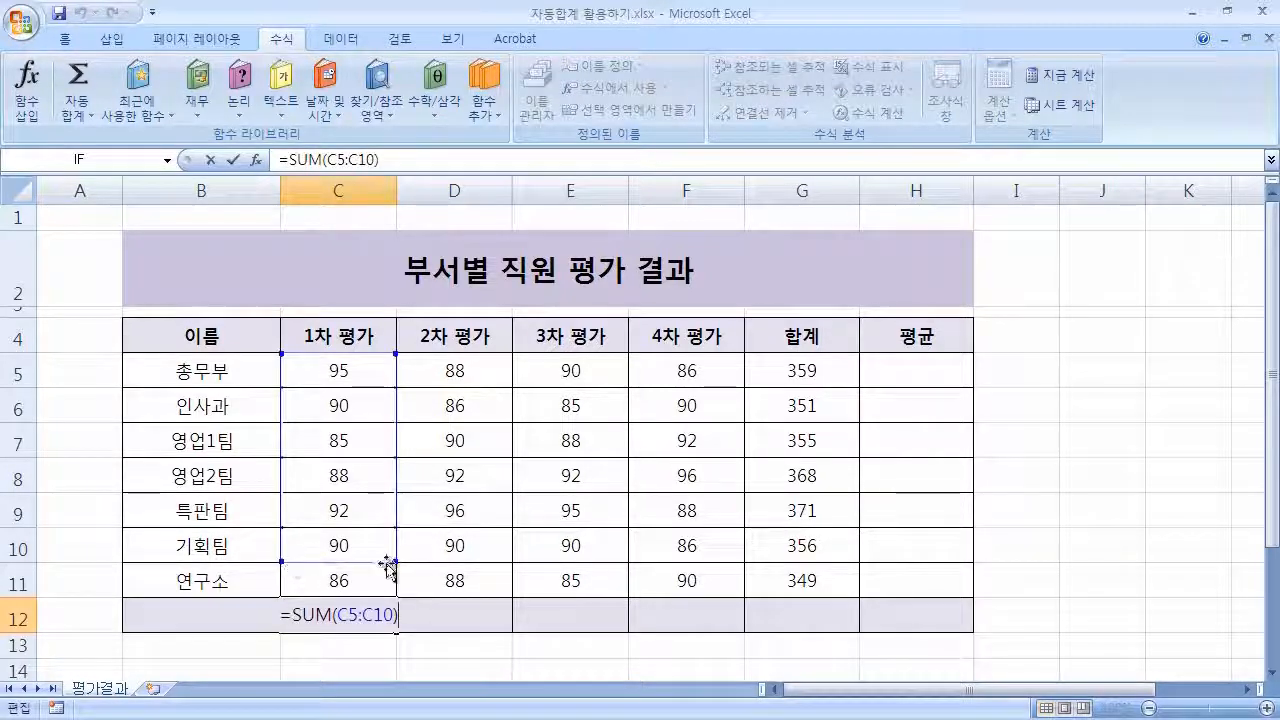
drag(396, 562, 399, 599)
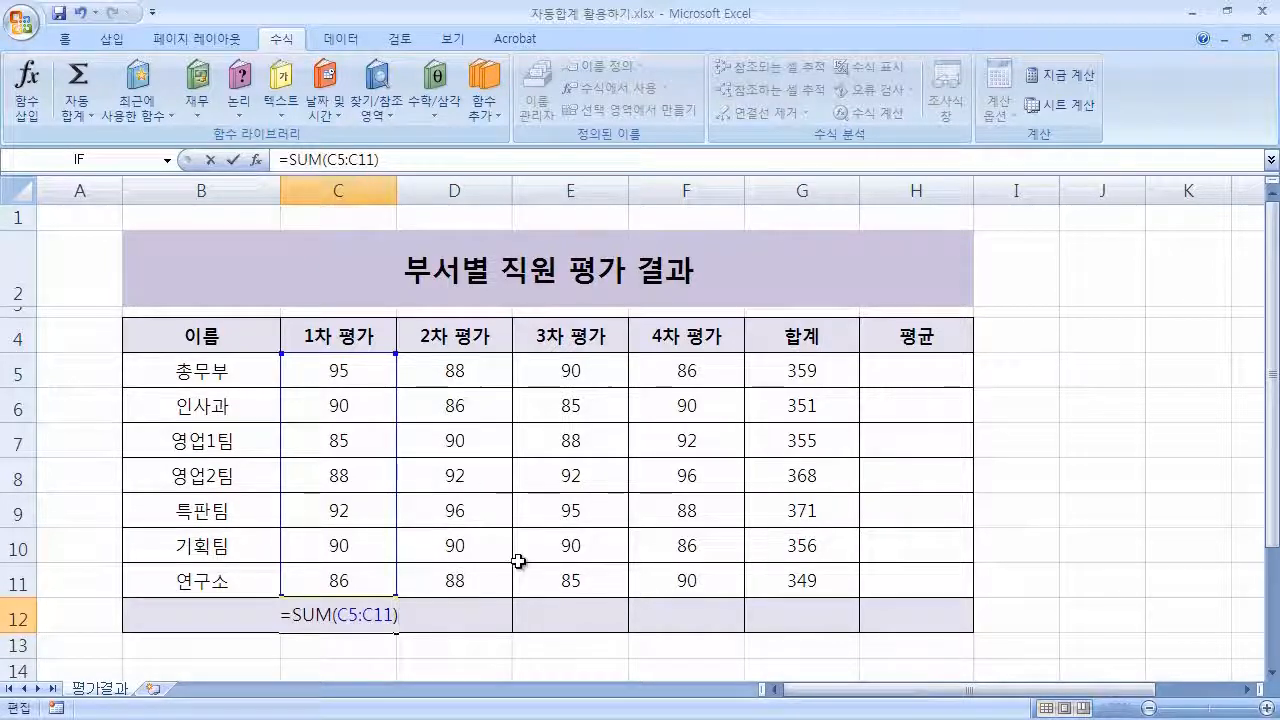
key(Return)
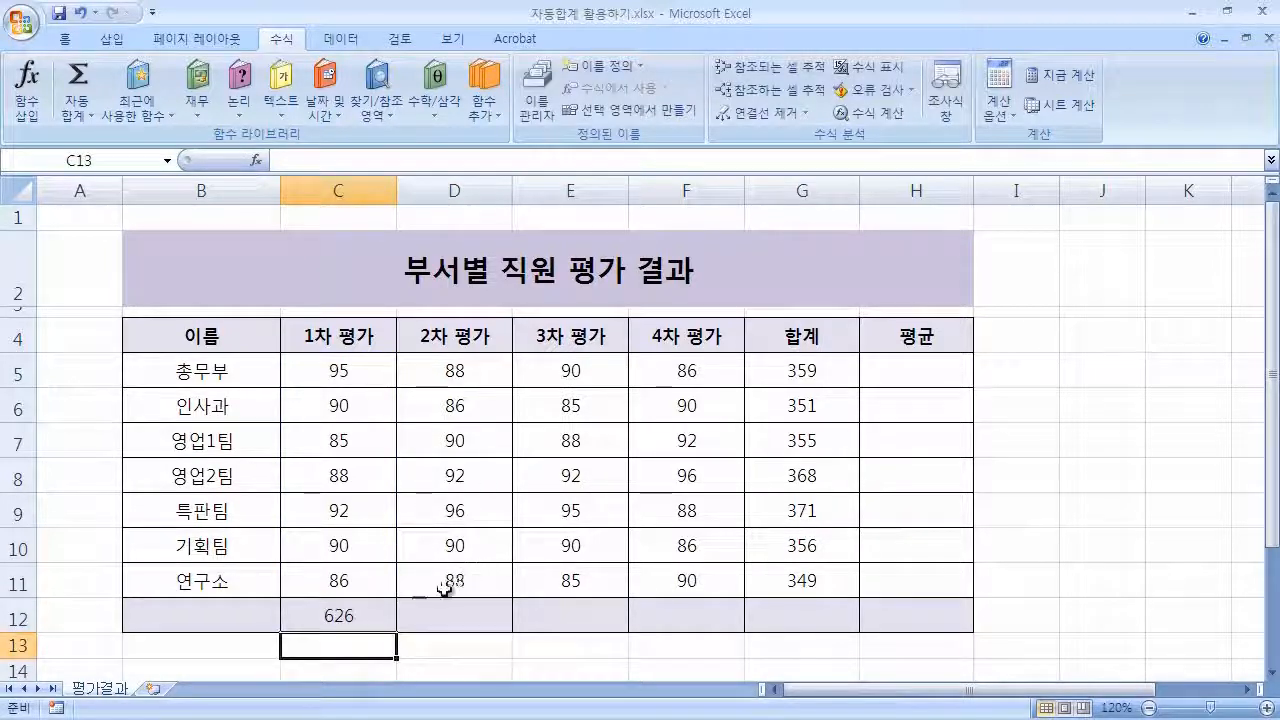
Select C5 to C11 to check its status-bar sum against C12.
drag(357, 371, 369, 578)
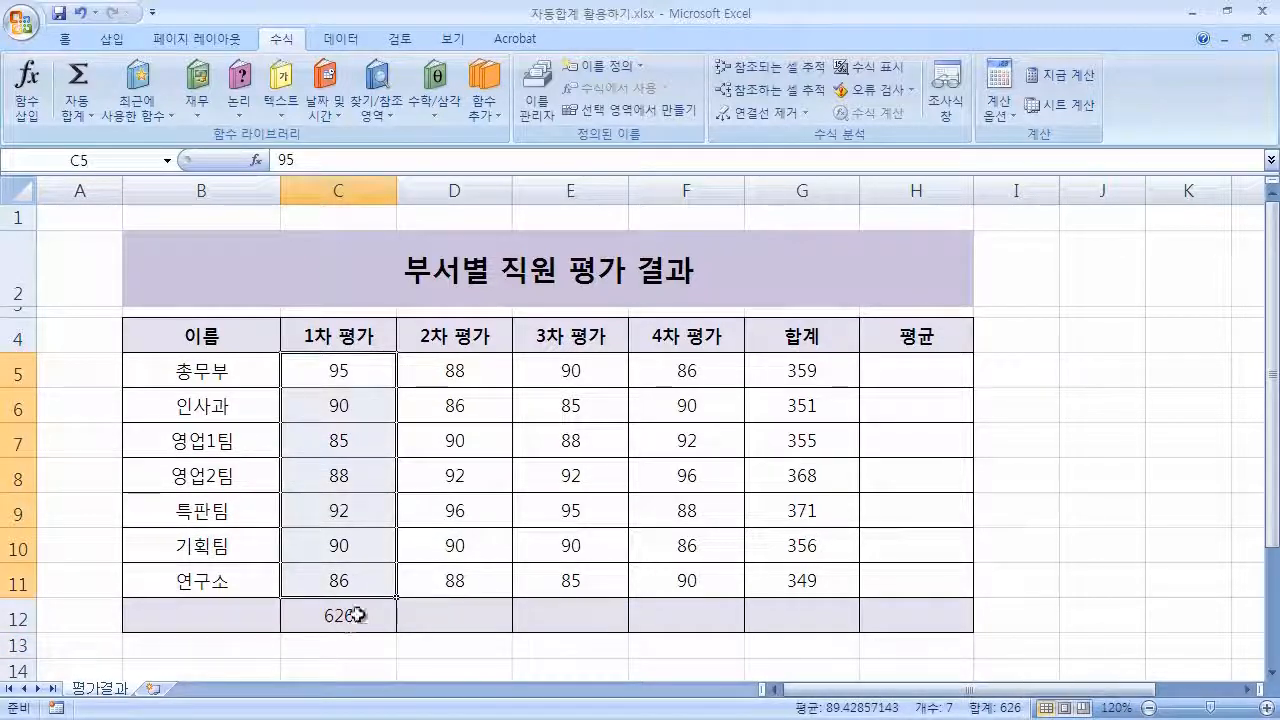
click(568, 640)
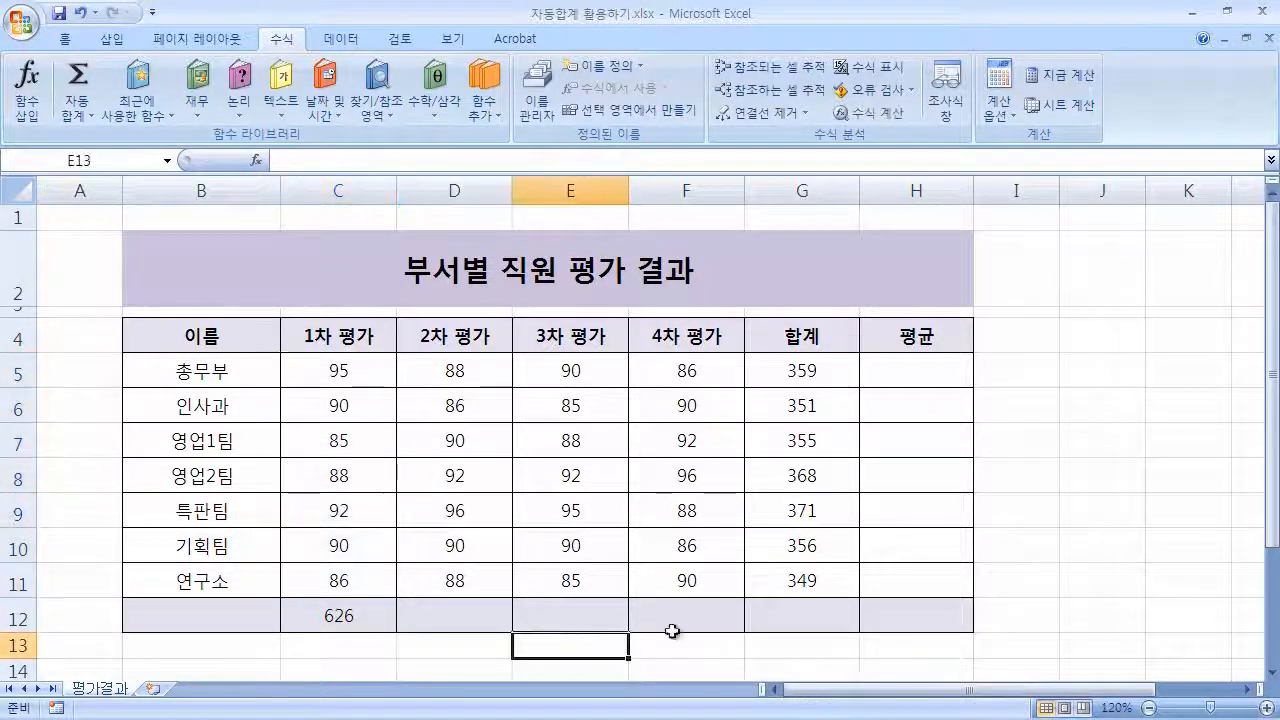
click(1049, 589)
click(1050, 616)
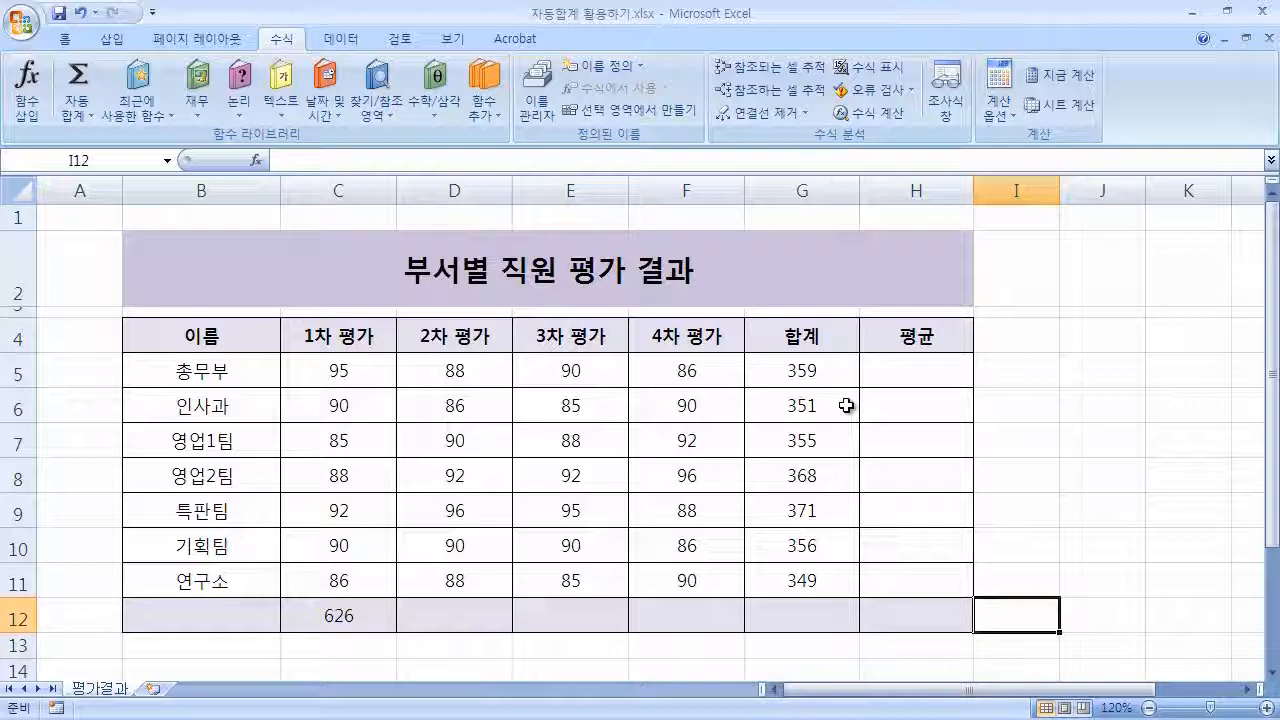
Select C5 to F5 and use AutoSum's Average option to put the row average in H5.
click(942, 372)
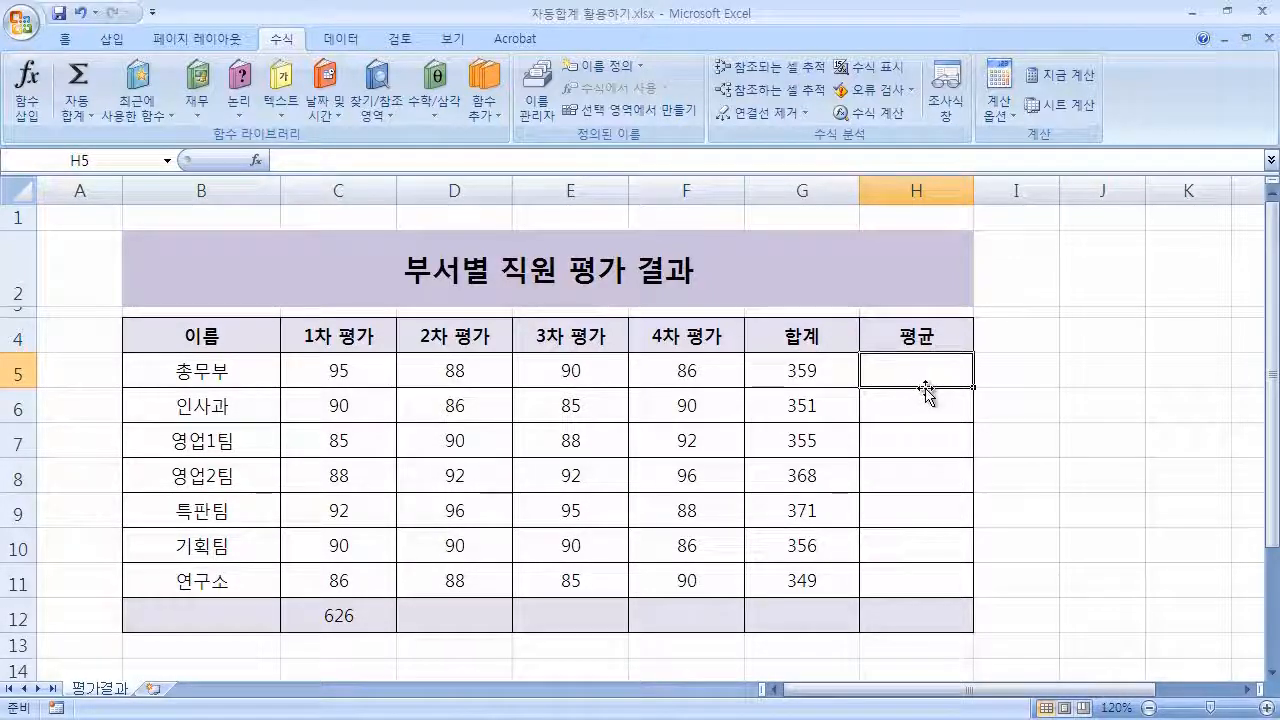
drag(340, 372, 690, 376)
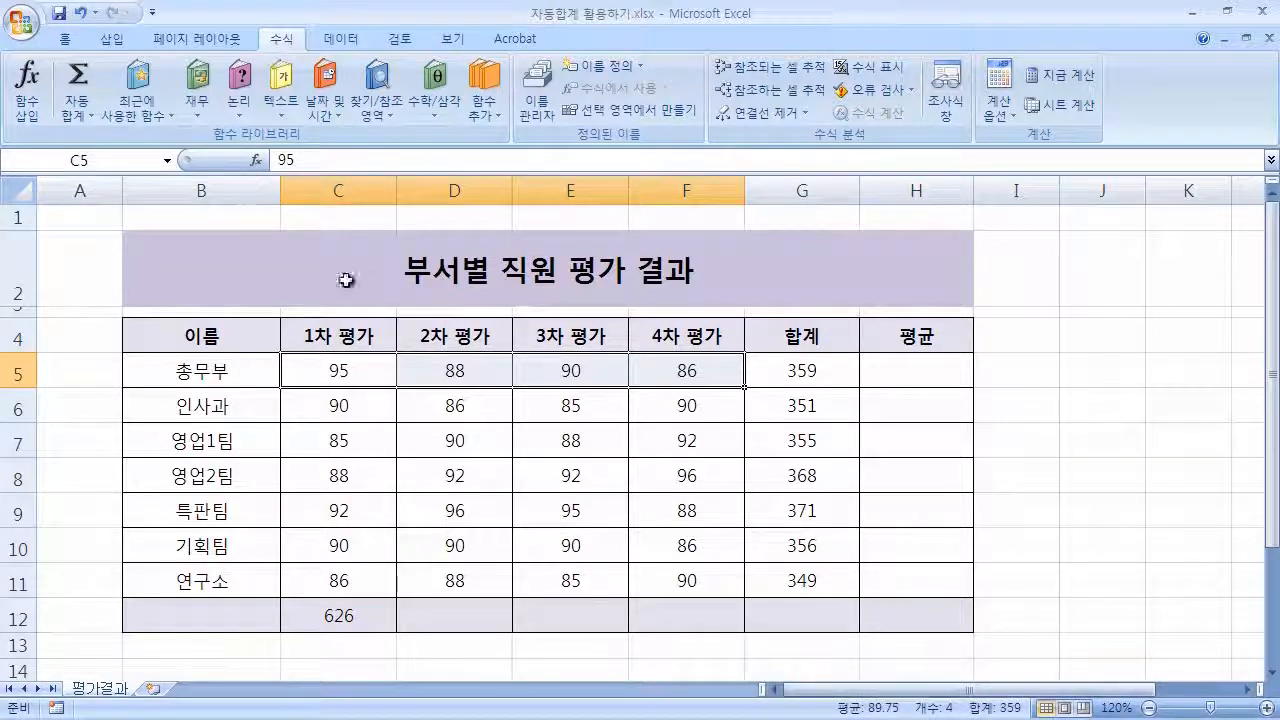
click(93, 117)
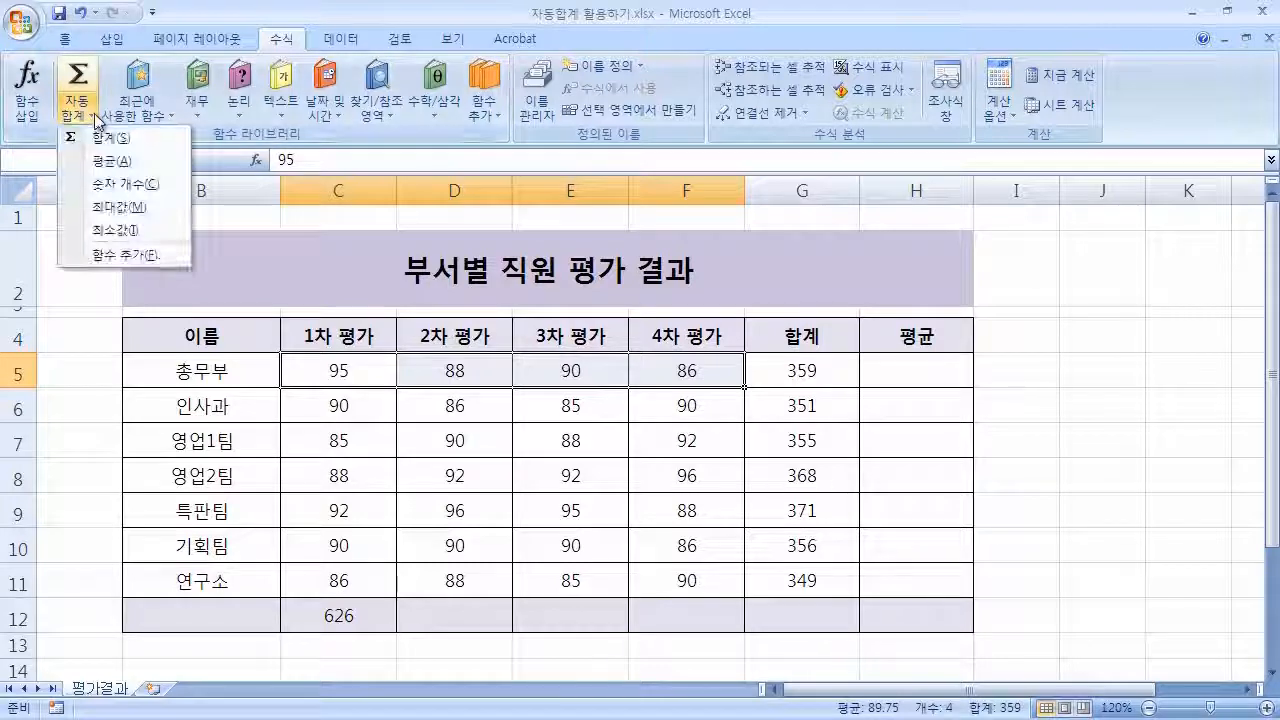
click(165, 161)
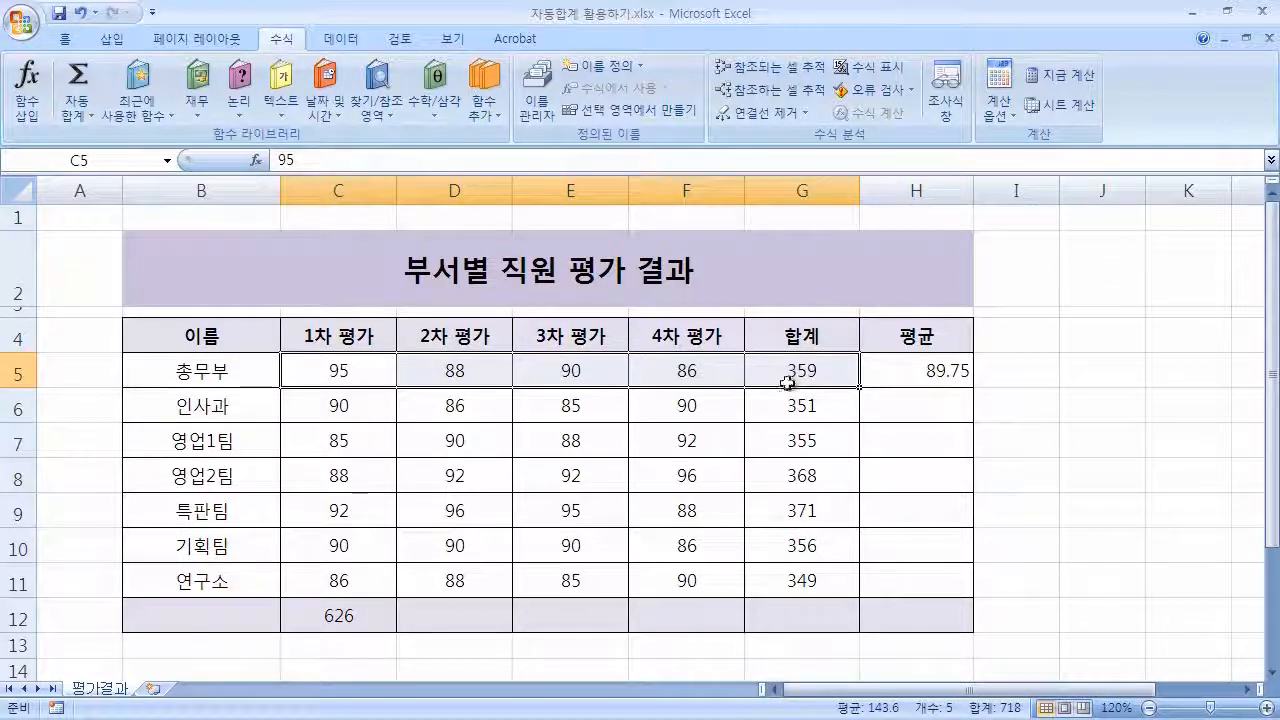
Open the H5 formula for editing to inspect its range.
click(1050, 408)
click(908, 371)
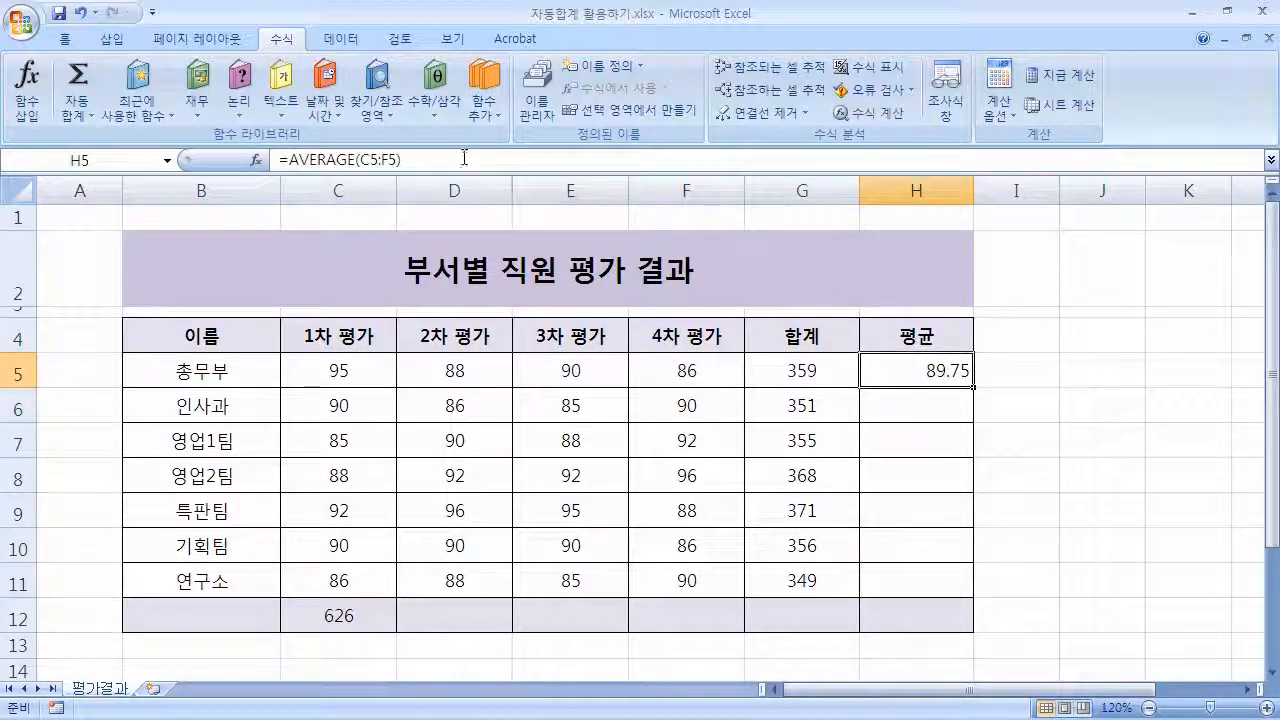
click(464, 158)
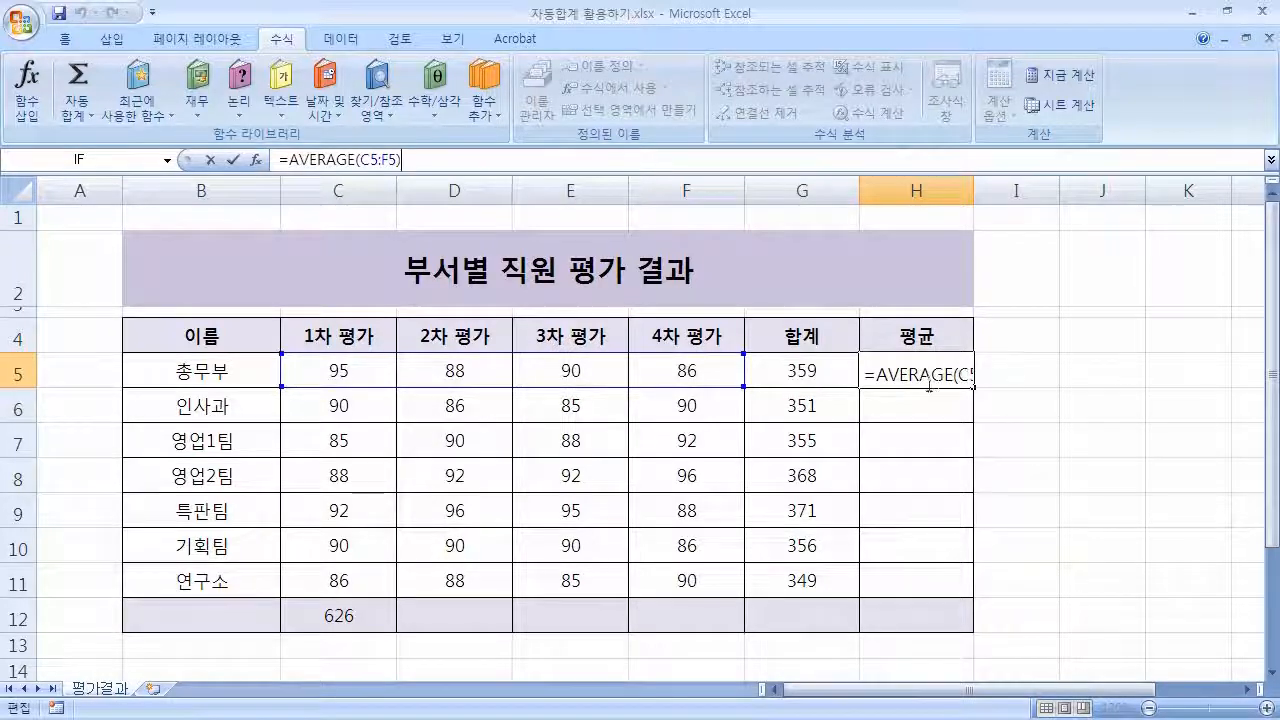
key(Return)
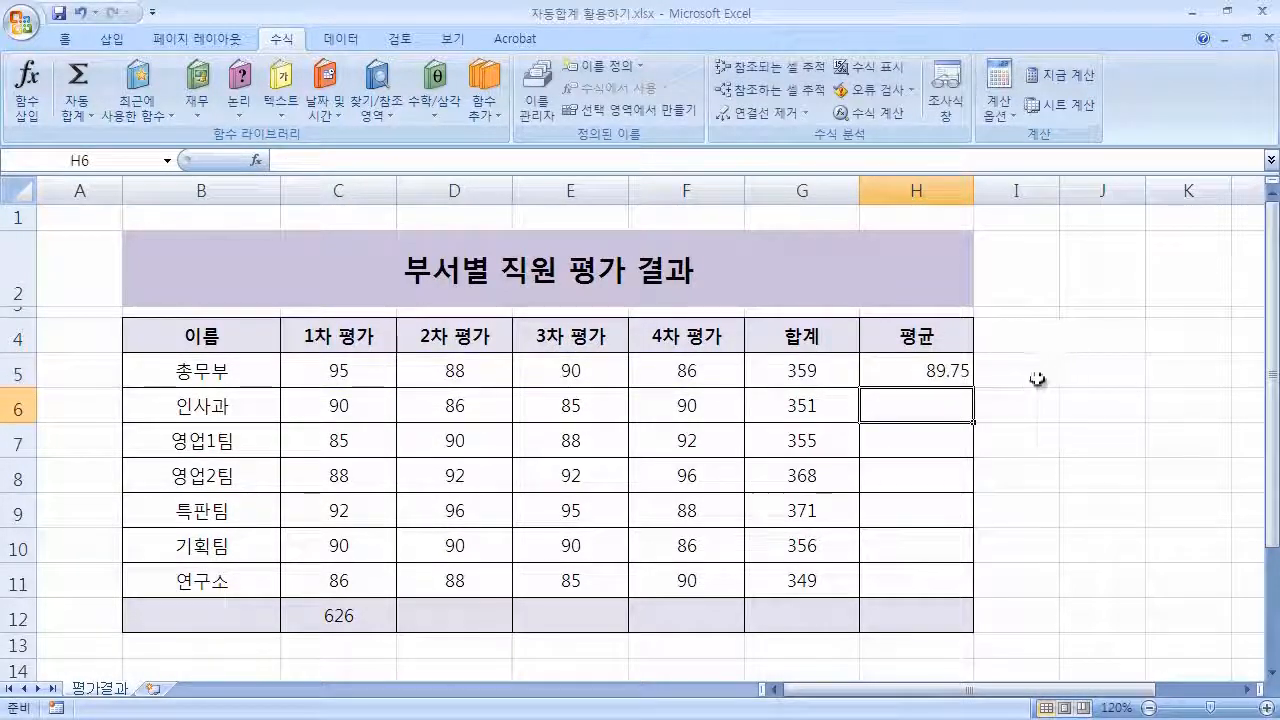
key(Up)
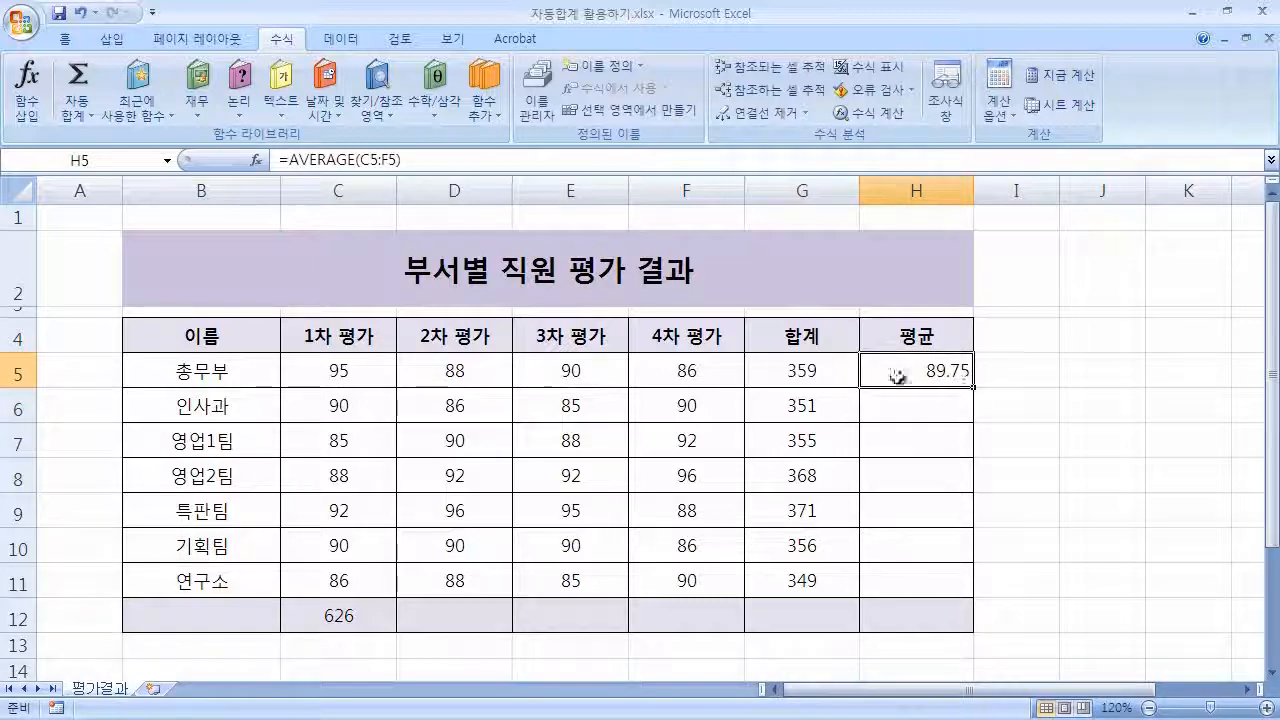
Clear the average from H5.
drag(366, 367, 680, 372)
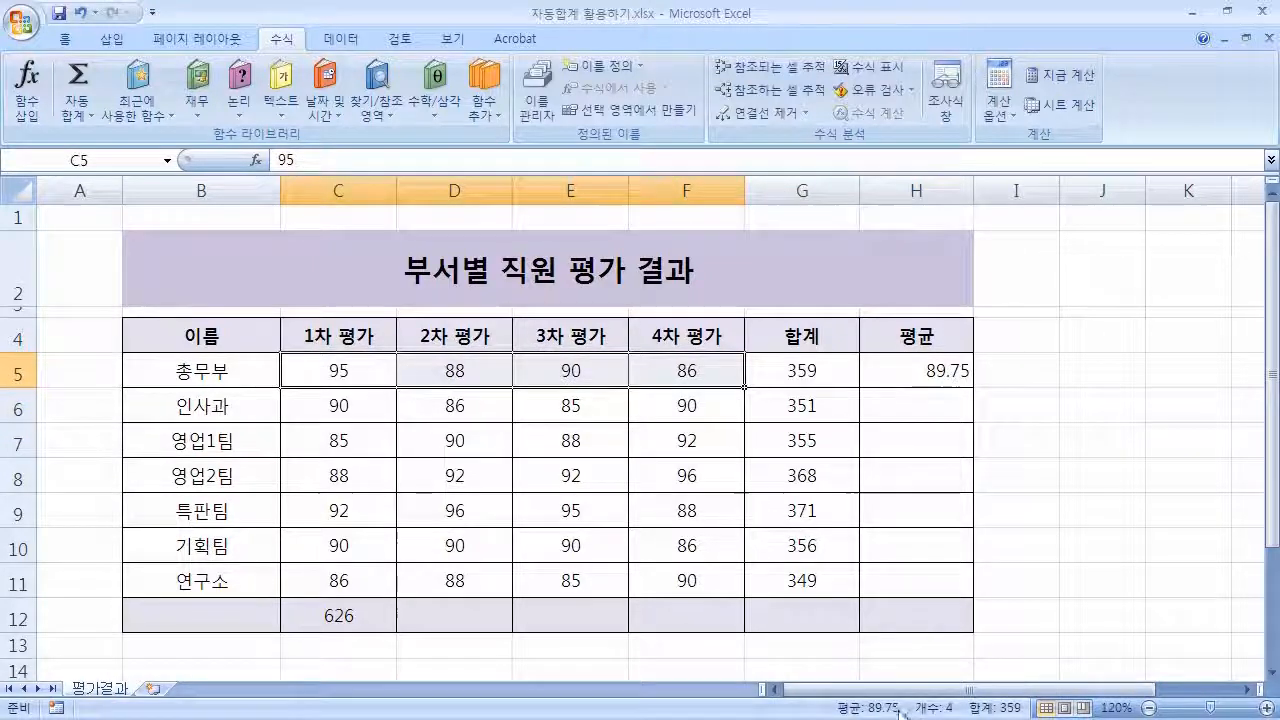
click(950, 372)
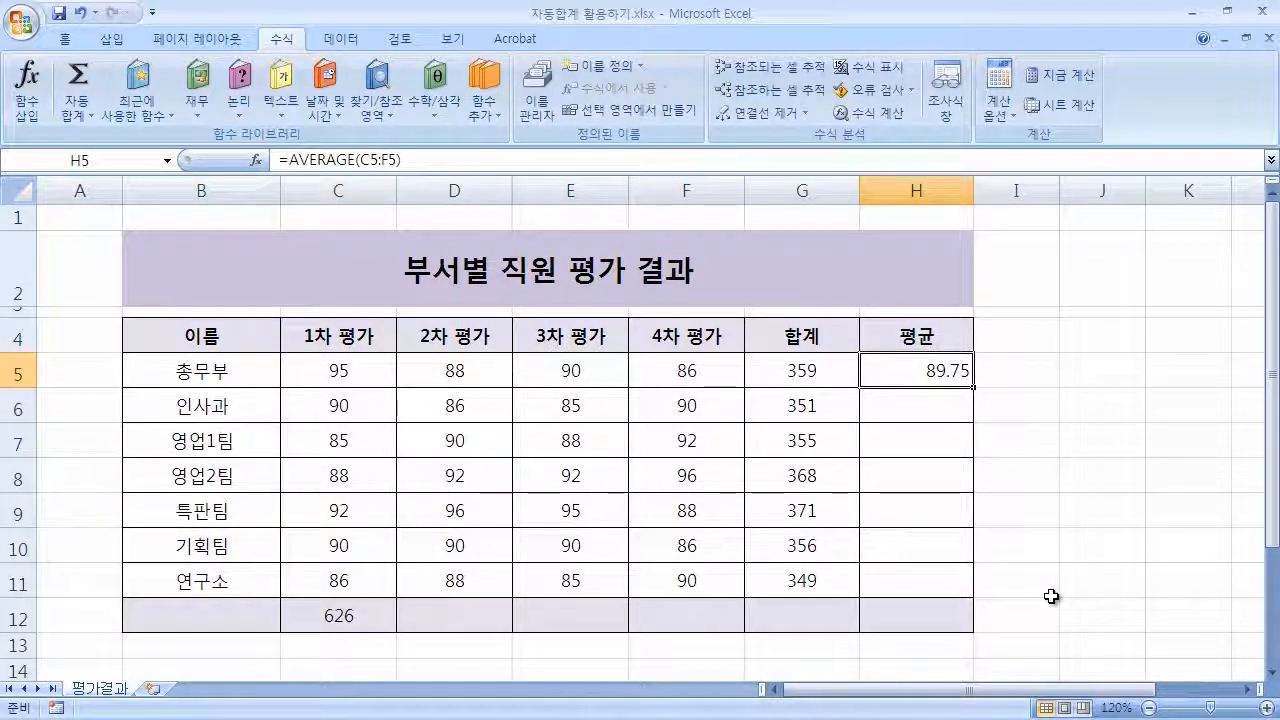
key(Delete)
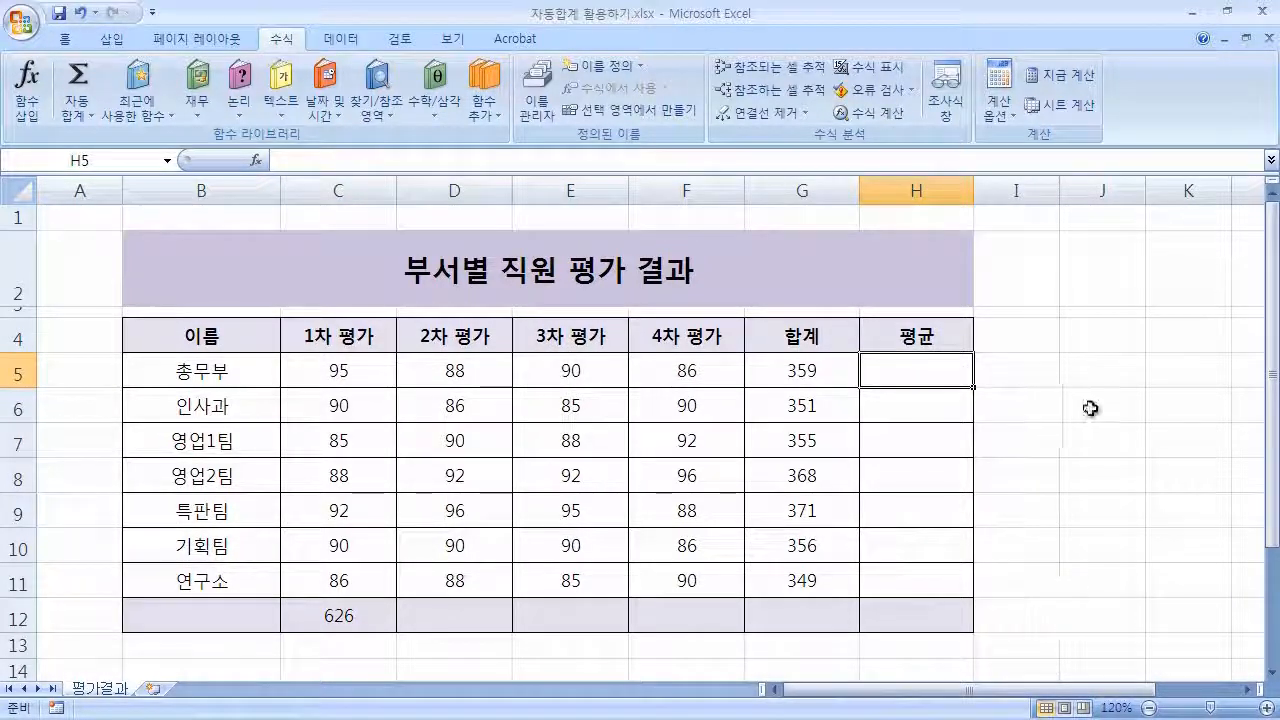
click(1095, 393)
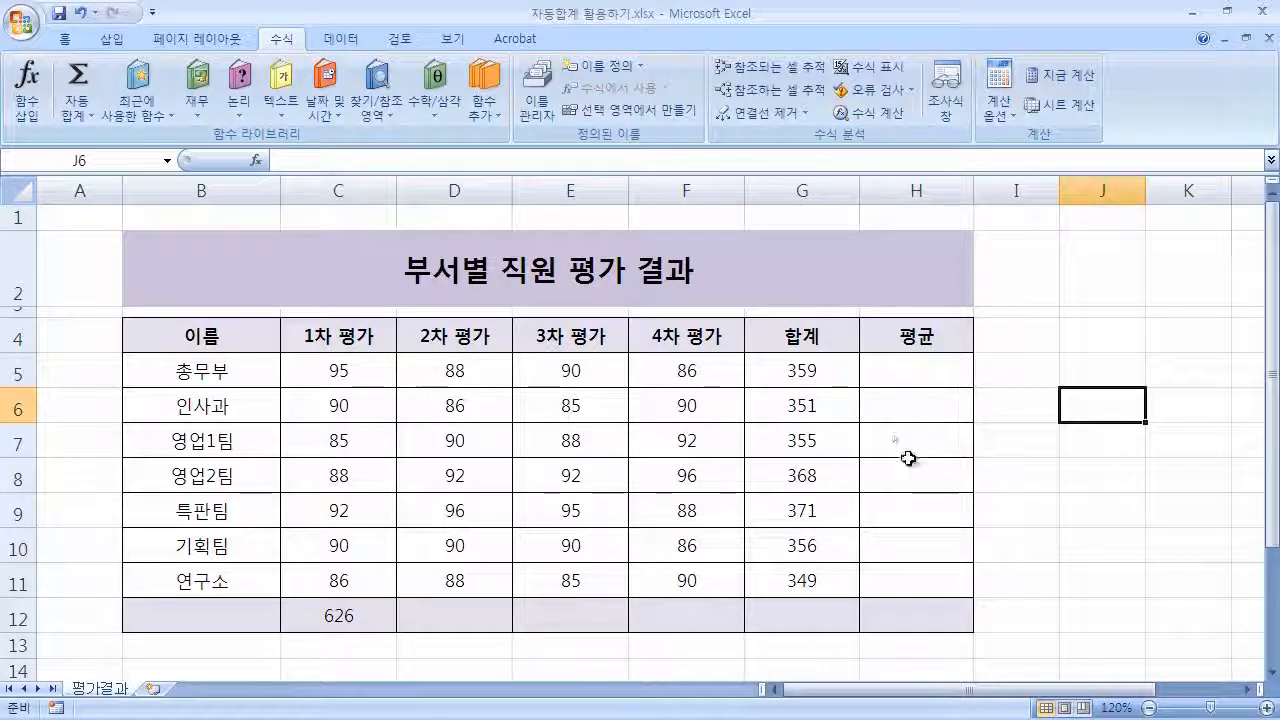
drag(300, 372, 888, 371)
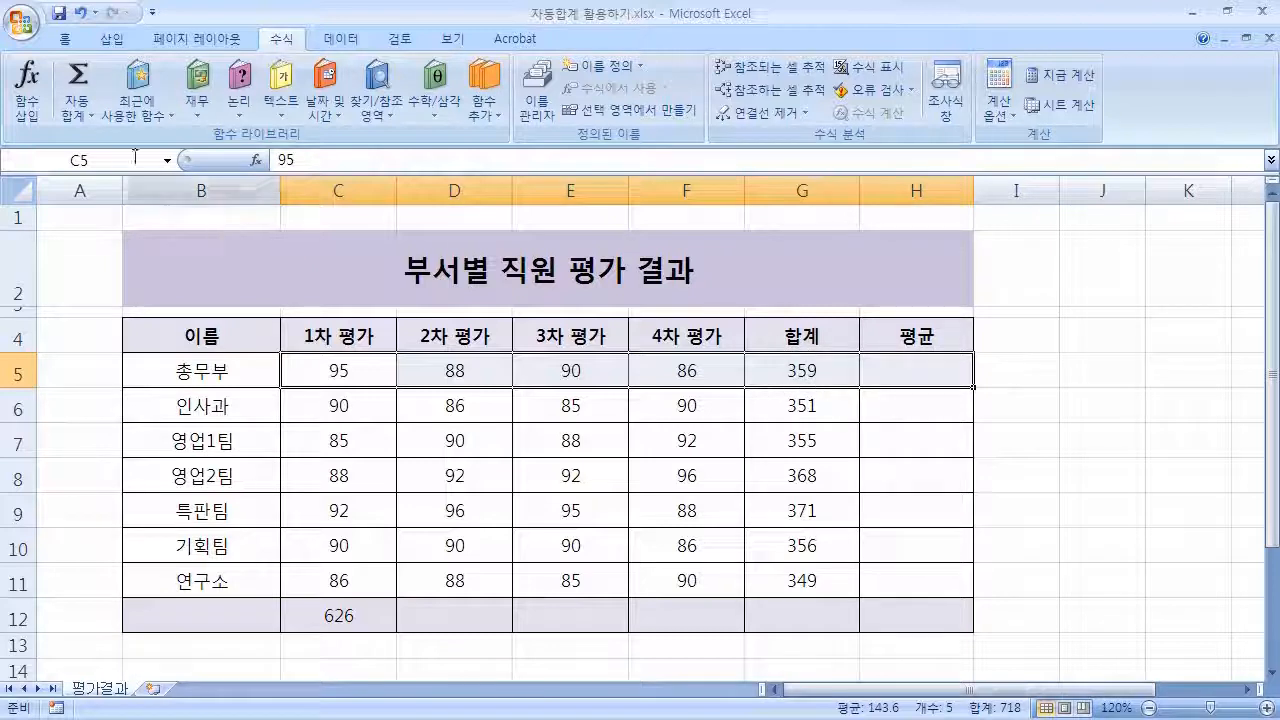
click(78, 116)
click(160, 150)
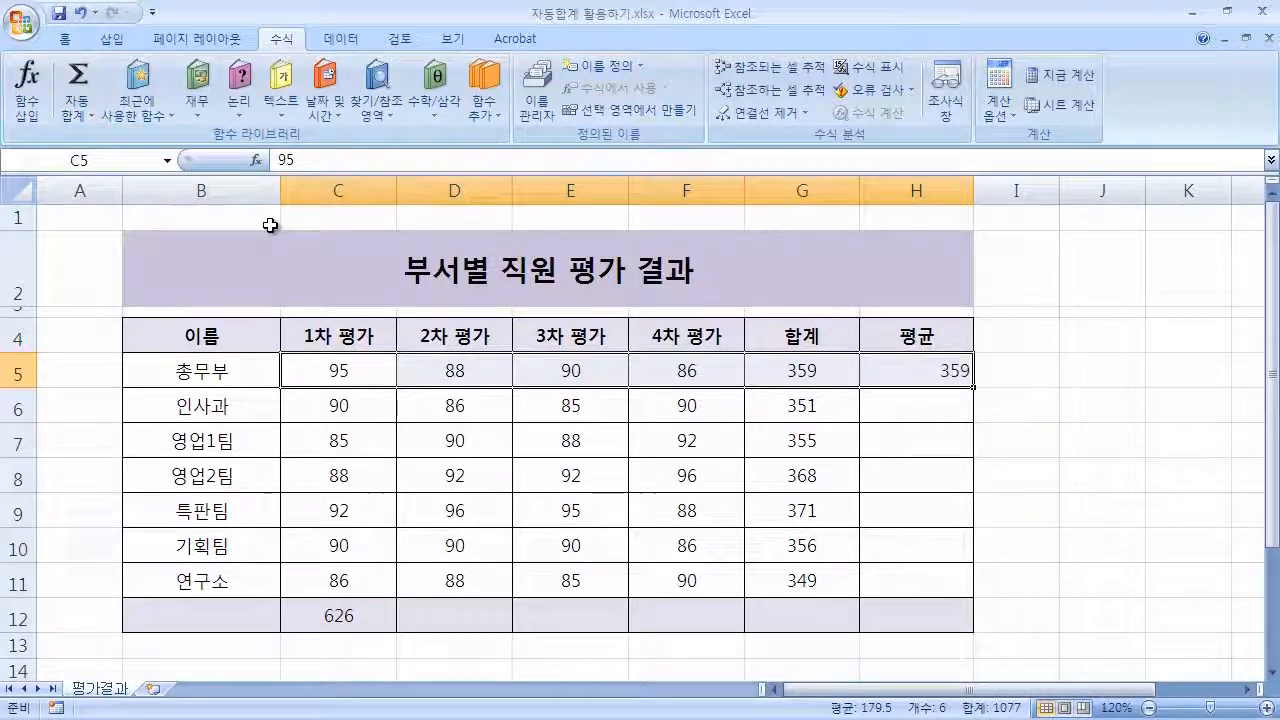
click(78, 116)
click(120, 161)
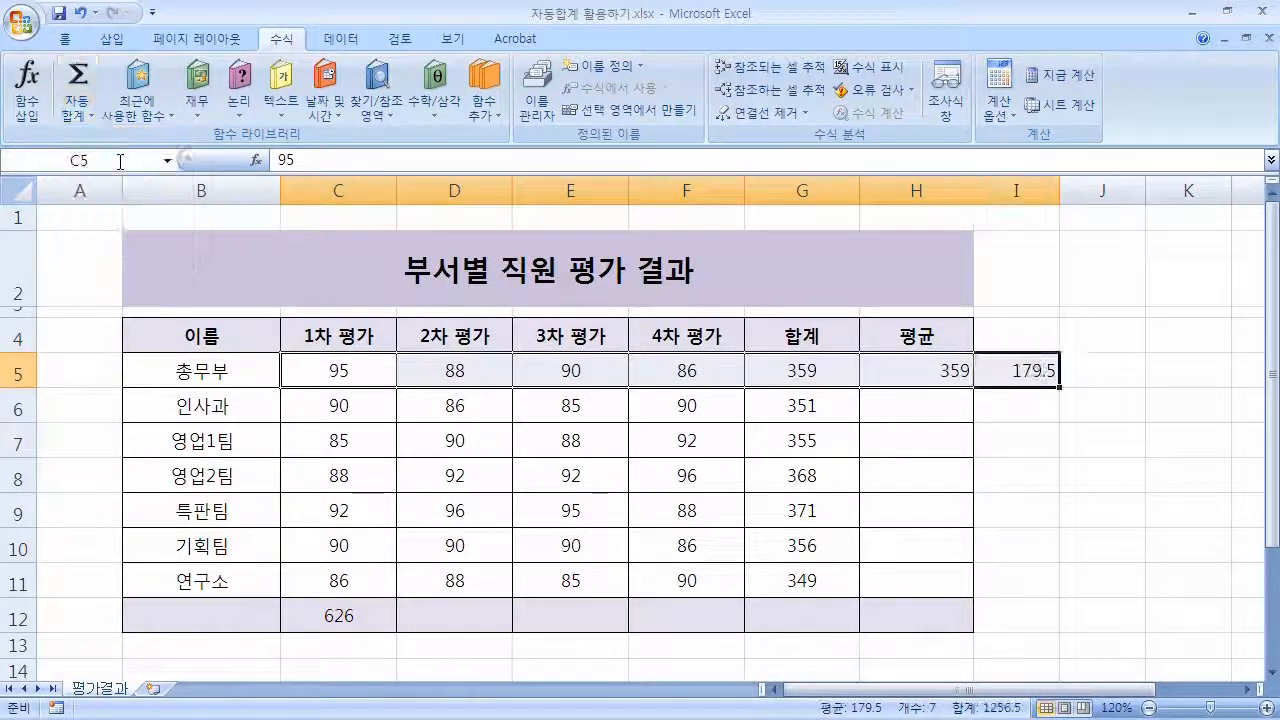
drag(945, 368, 1001, 363)
key(Delete)
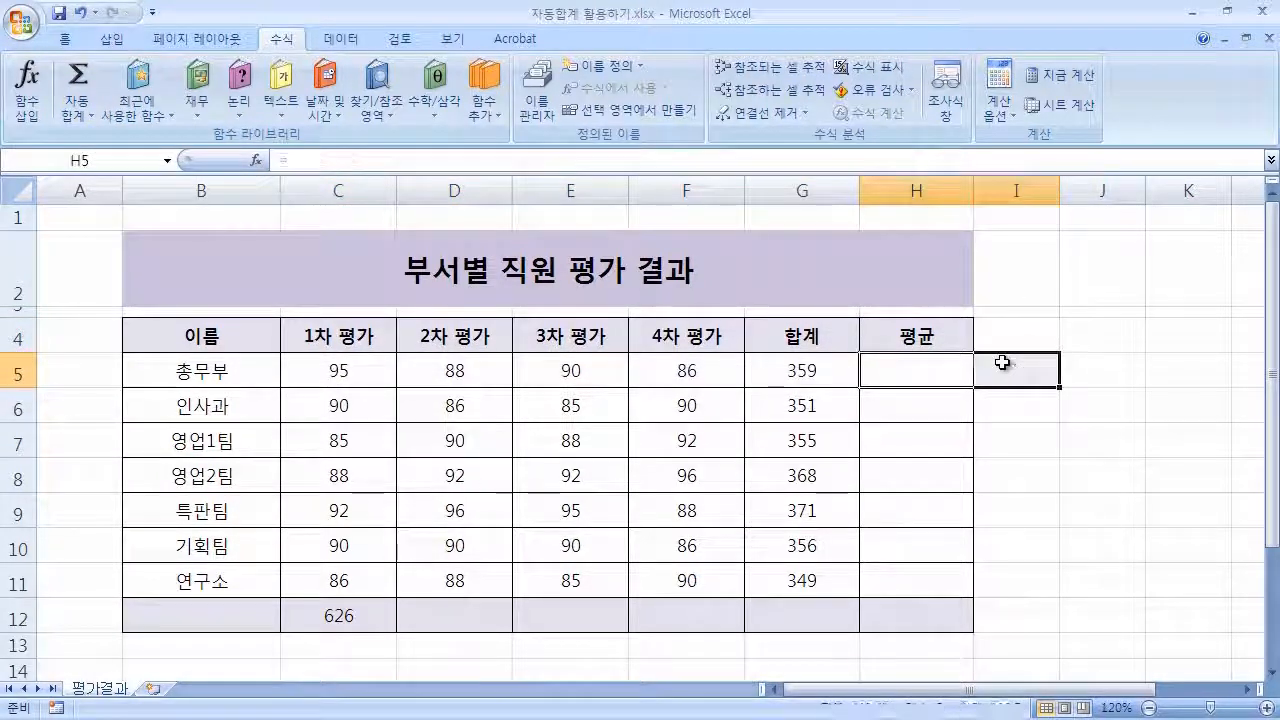
Insert an AutoSum average for row 5 into H5 and correct its range to C5:F5.
drag(389, 369, 872, 372)
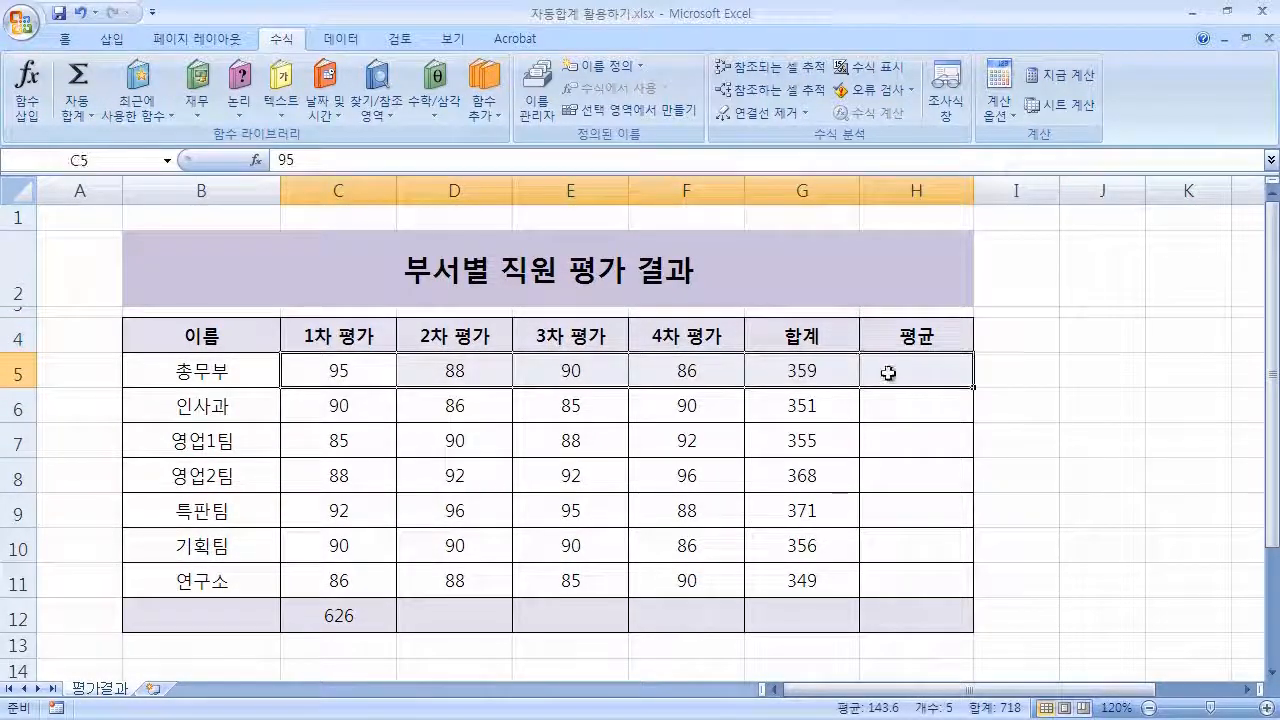
click(78, 116)
click(125, 163)
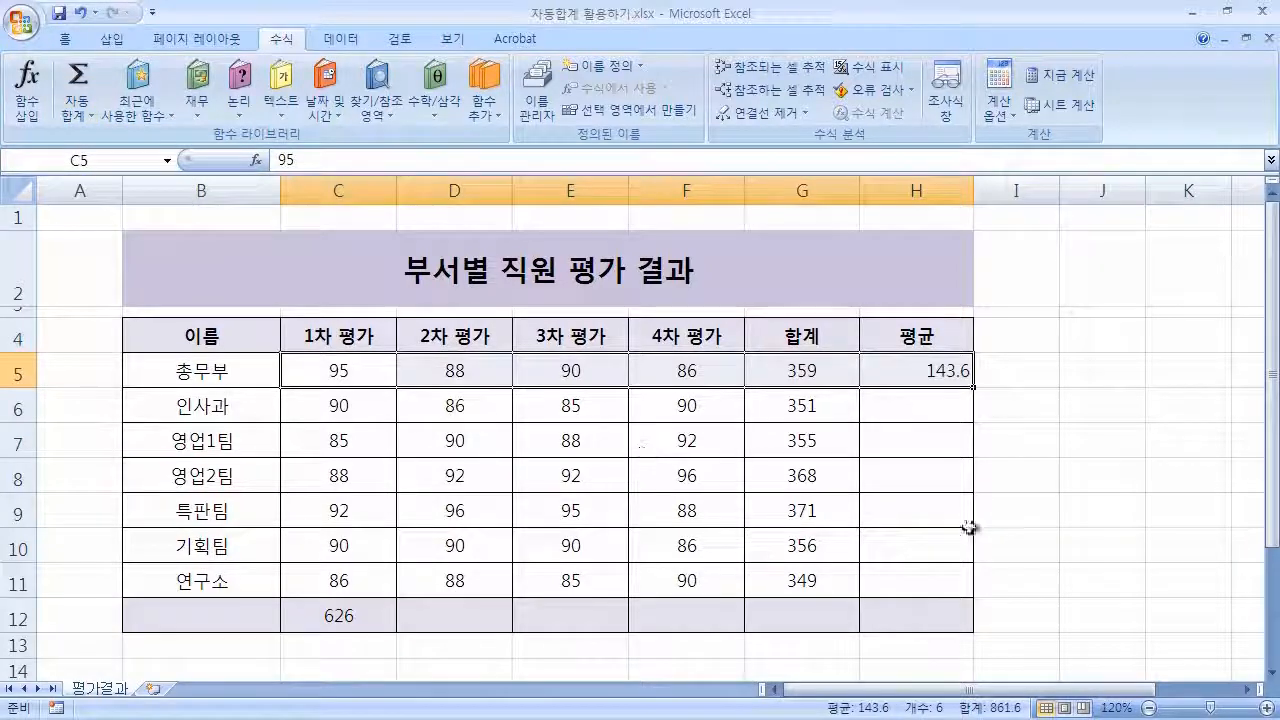
click(916, 440)
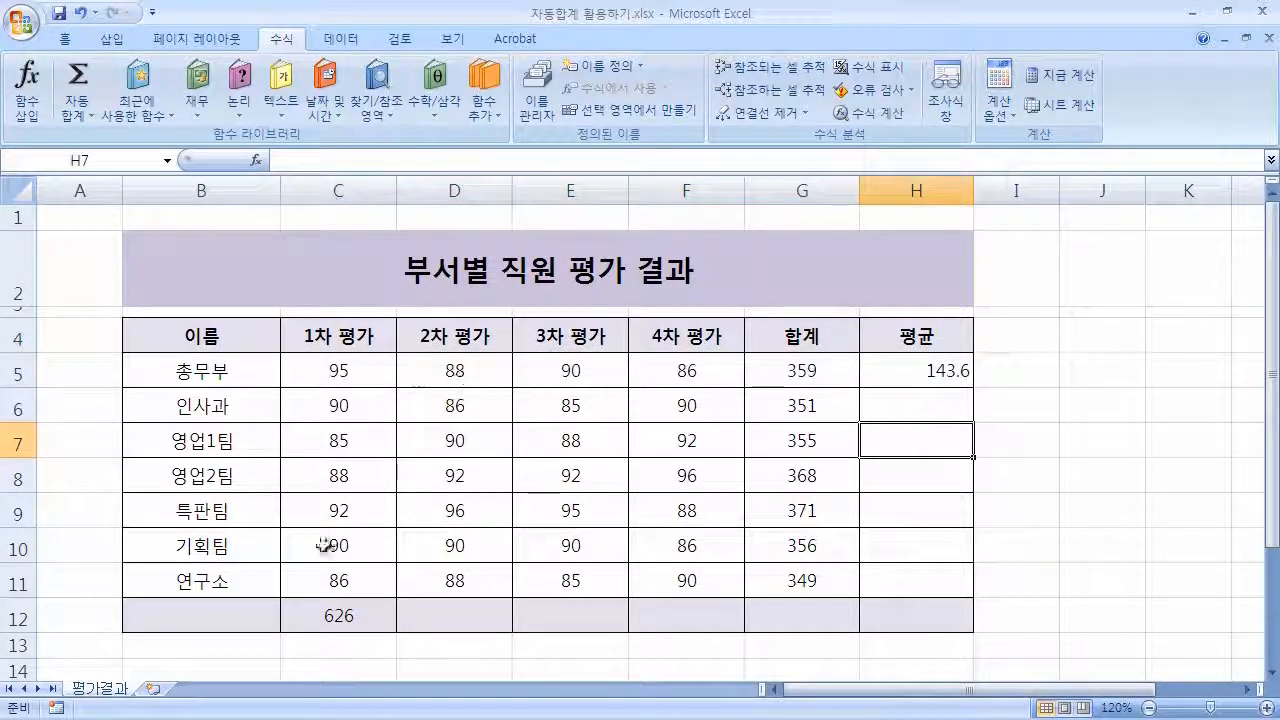
click(925, 371)
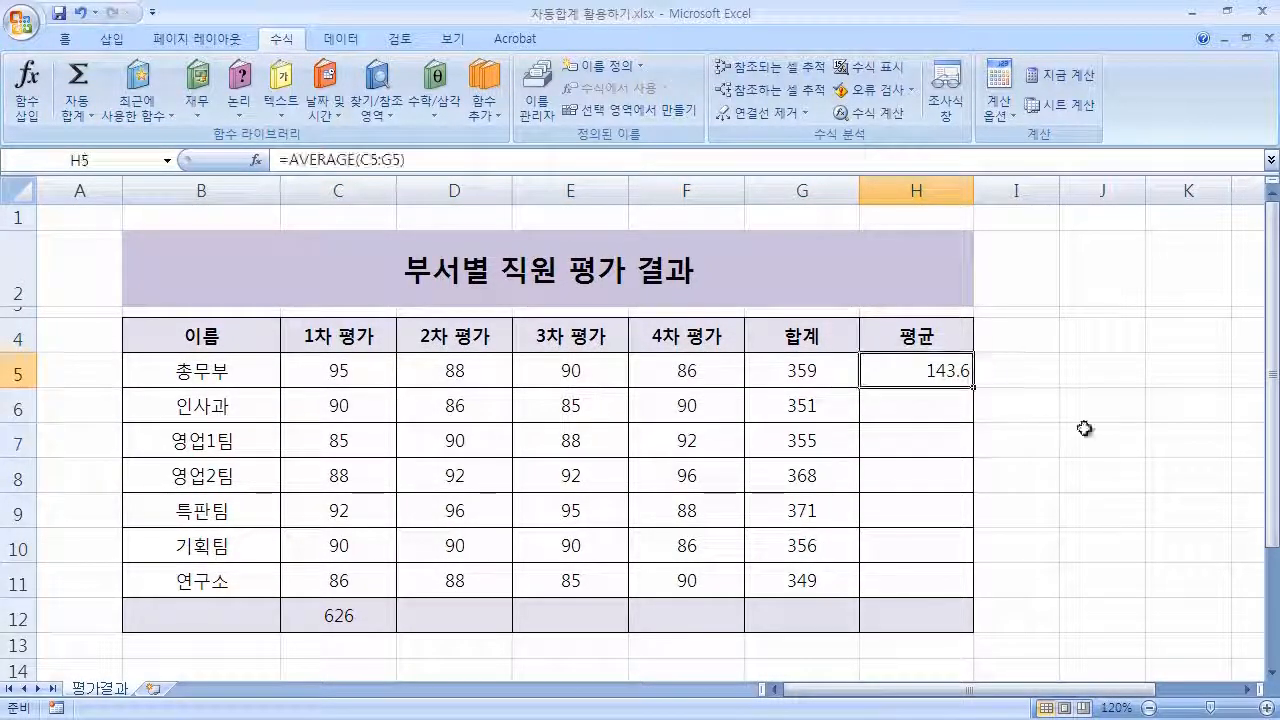
double_click(890, 376)
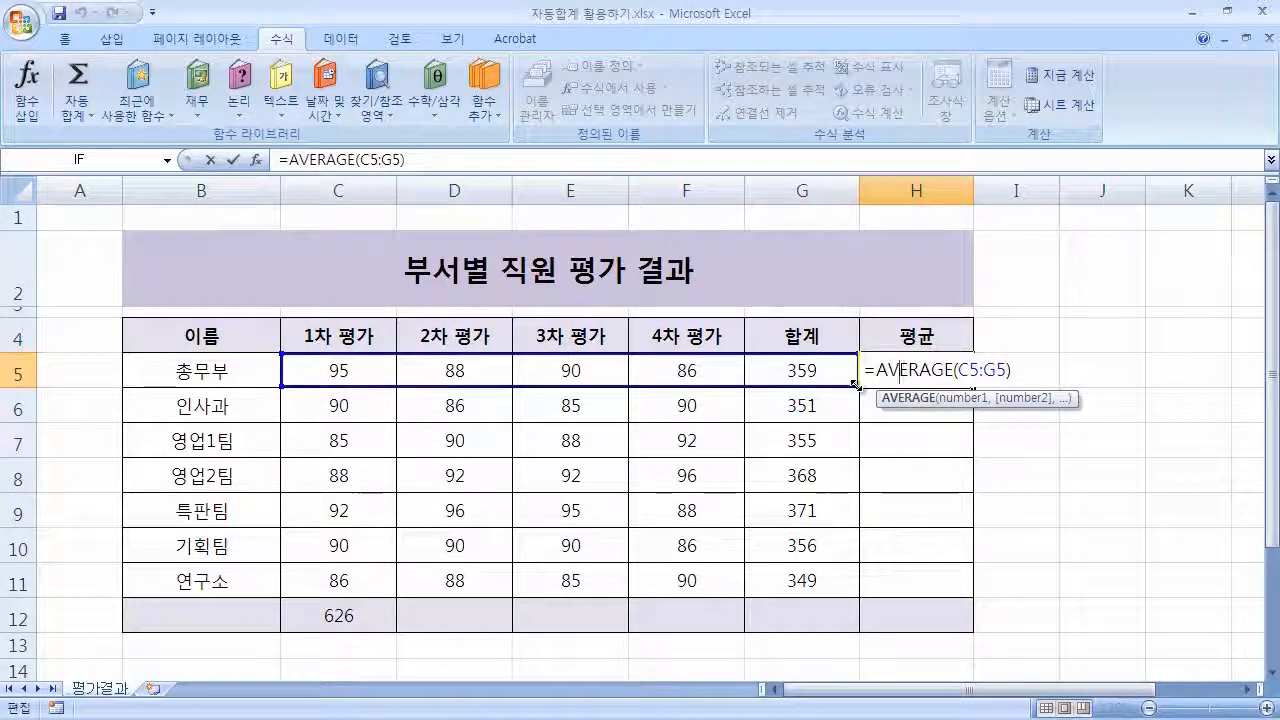
drag(858, 389, 757, 377)
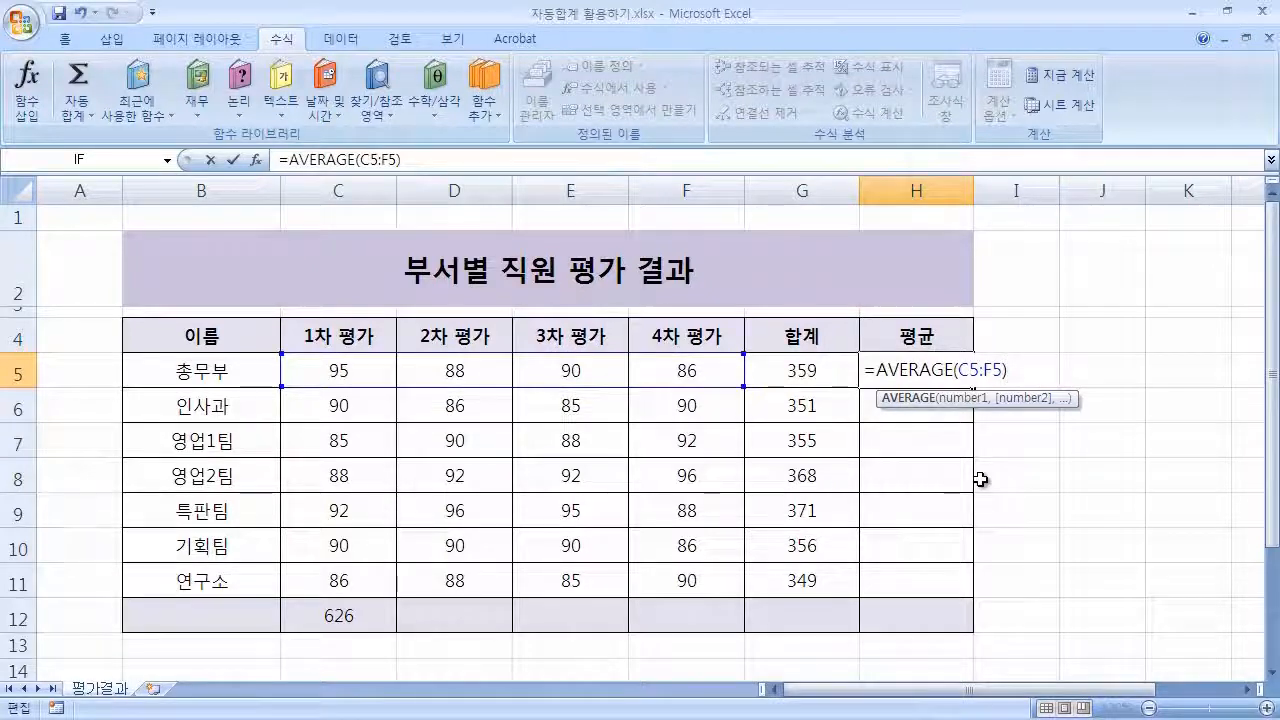
key(Return)
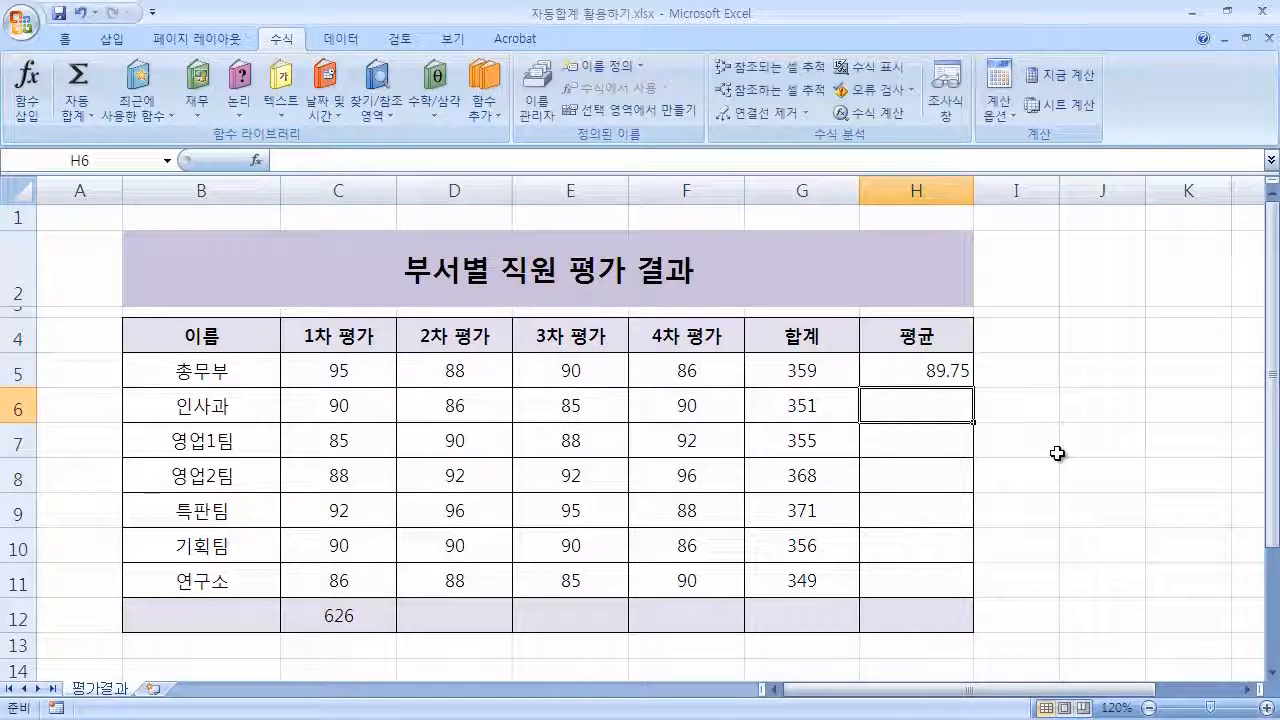
Average C6 to F6 into H6 with AutoSum and open H6's formula to check its range.
click(943, 365)
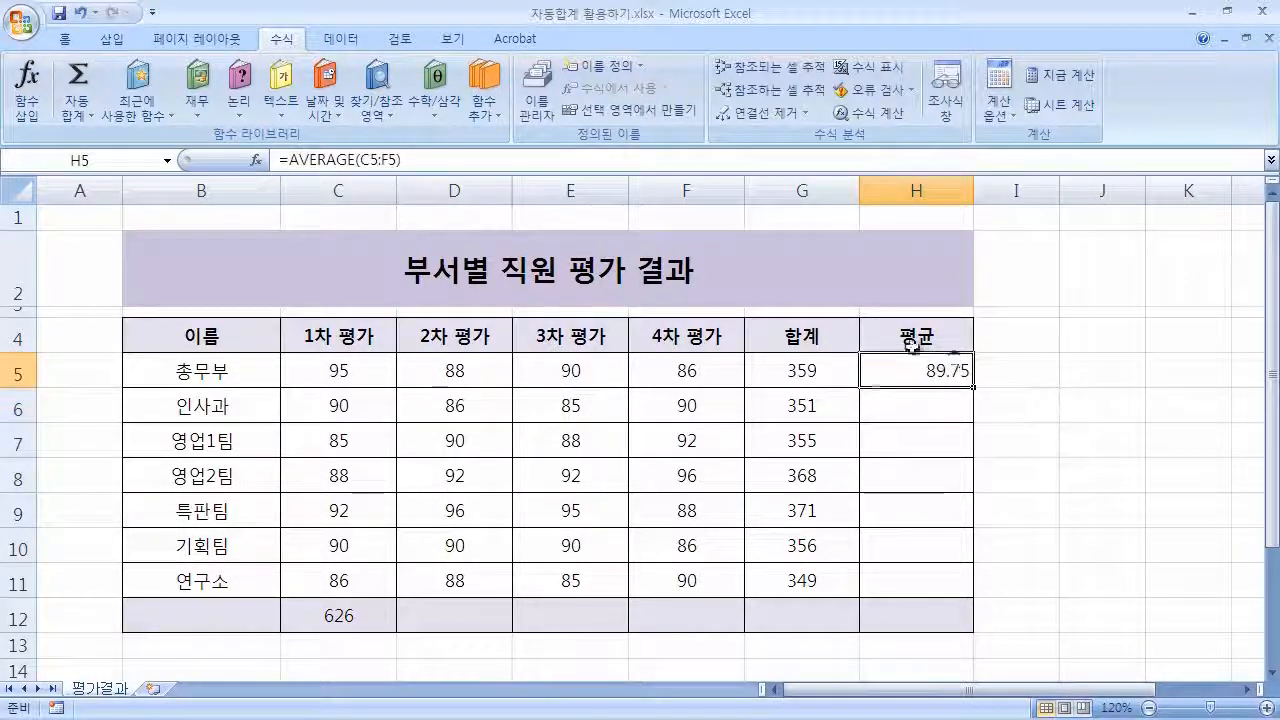
click(920, 403)
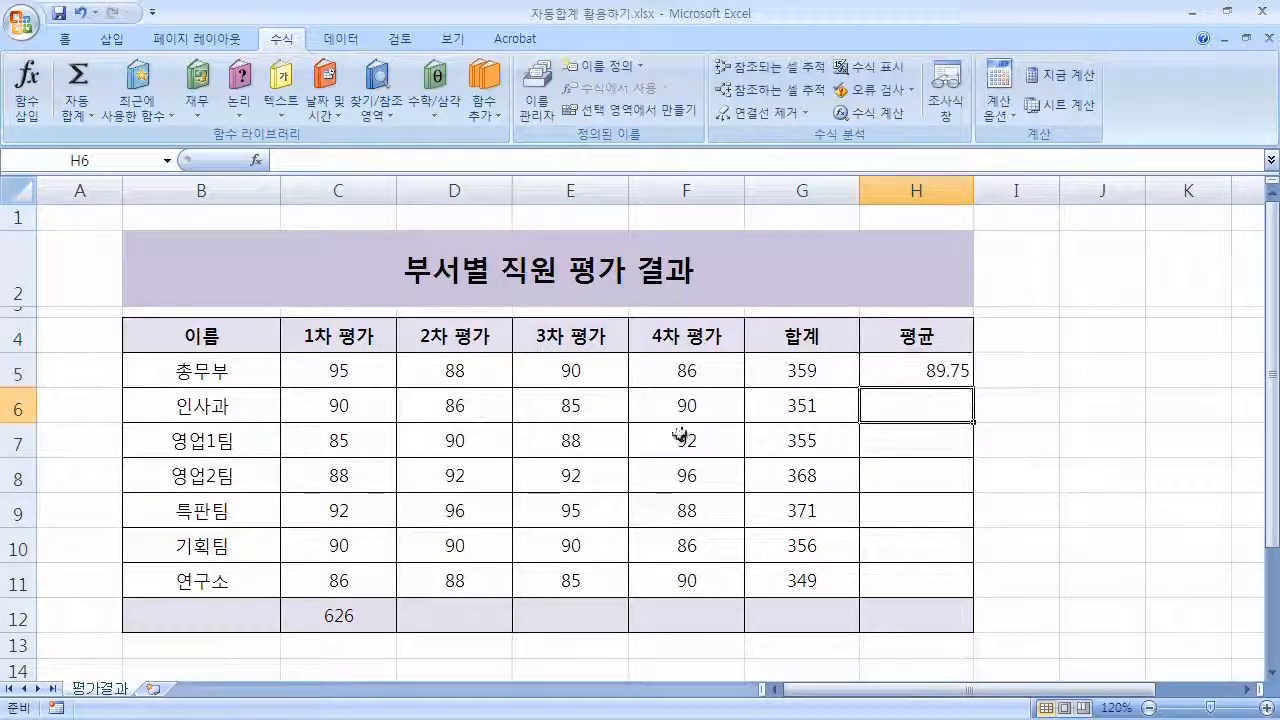
click(359, 410)
drag(359, 410, 694, 409)
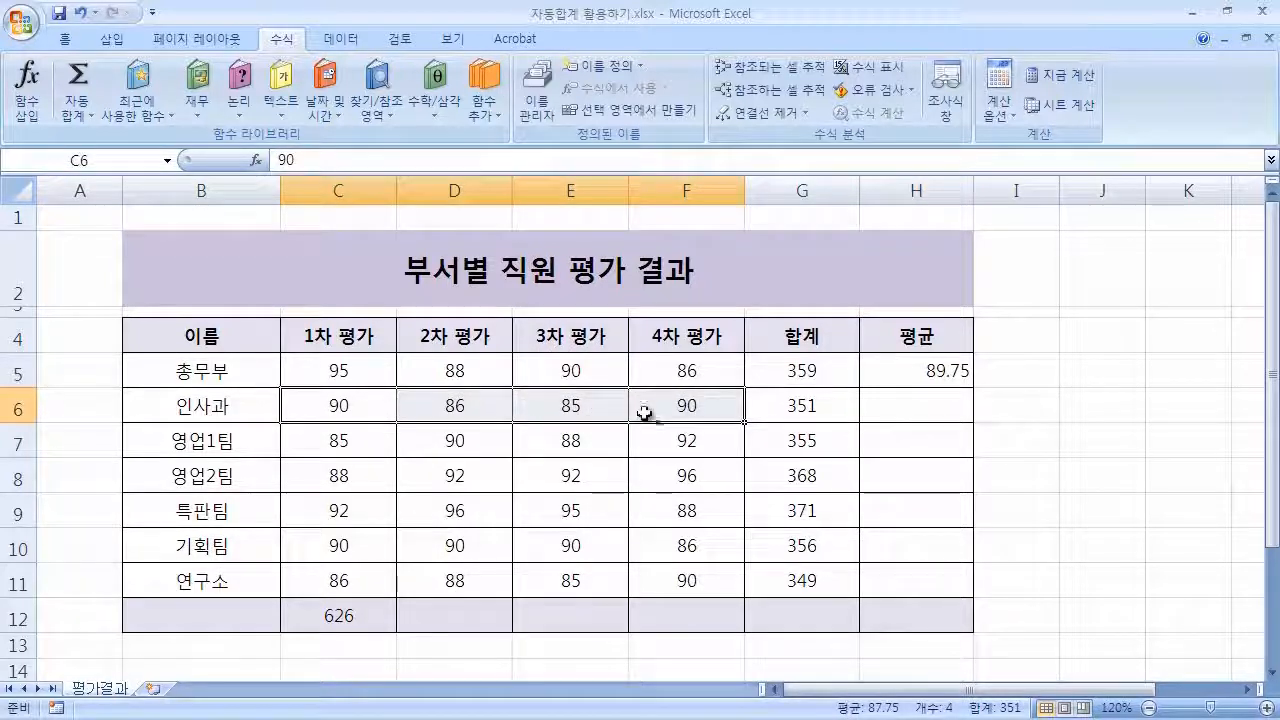
click(78, 114)
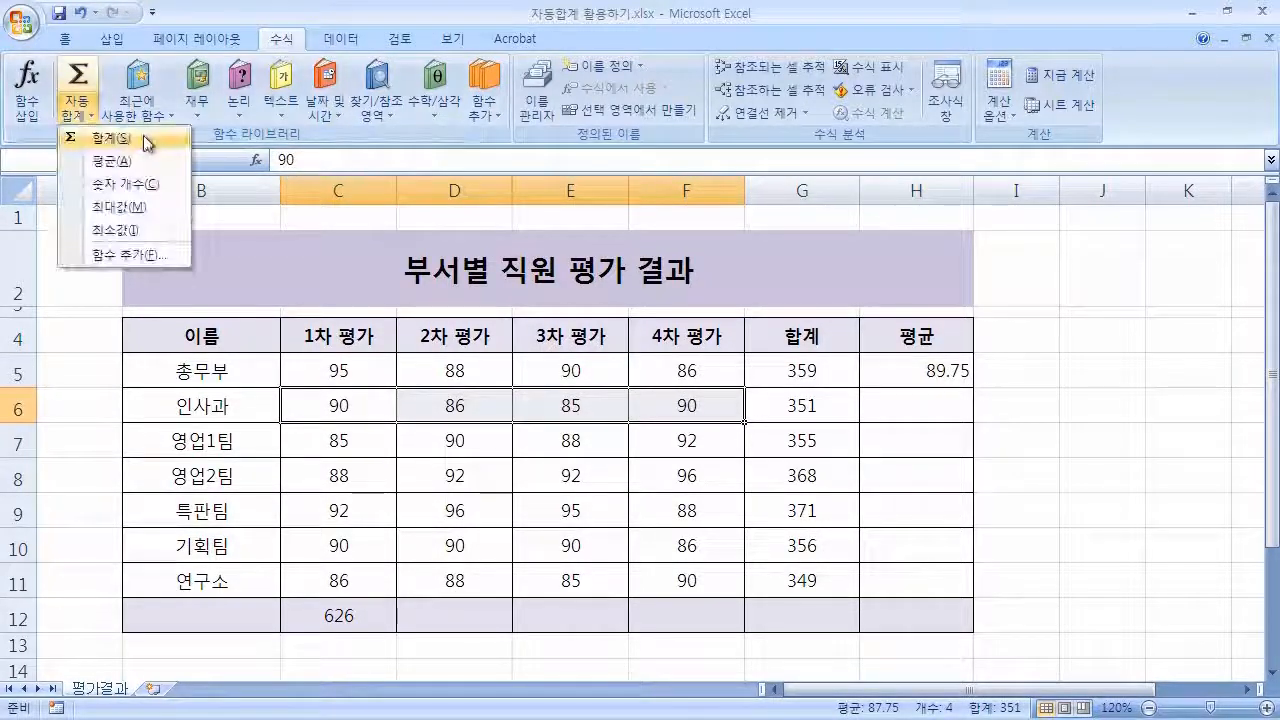
click(152, 163)
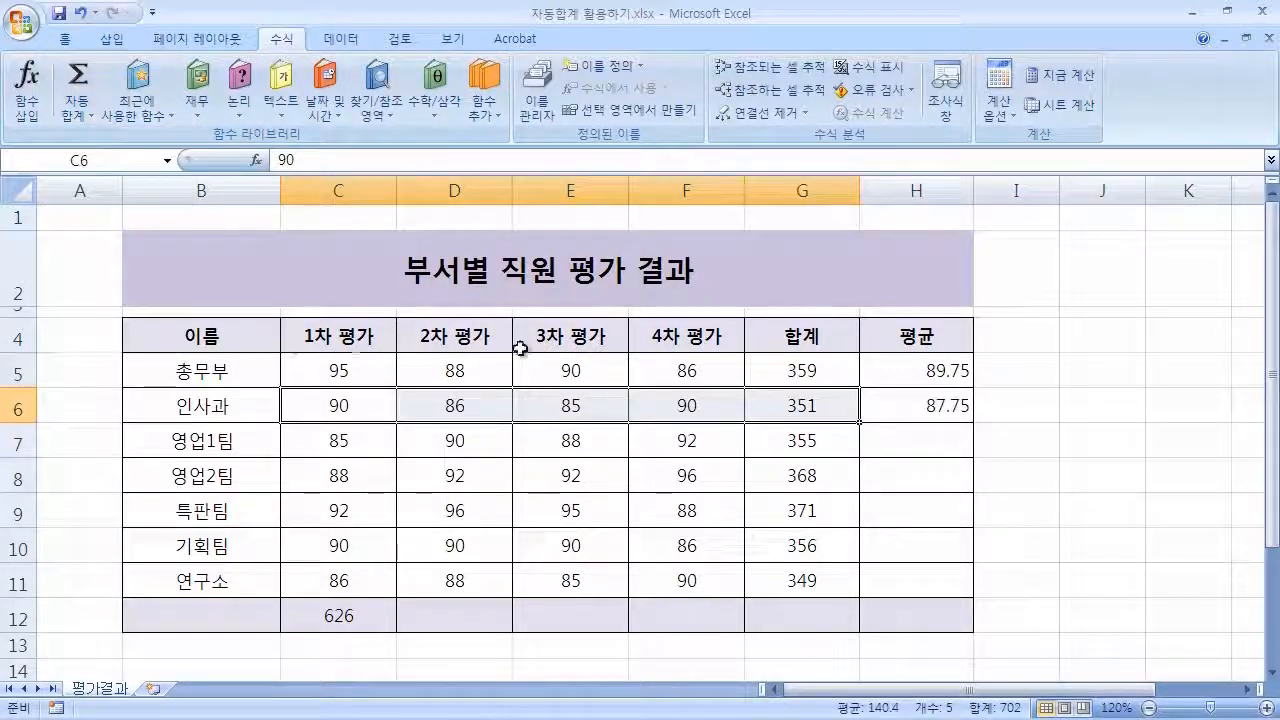
click(965, 410)
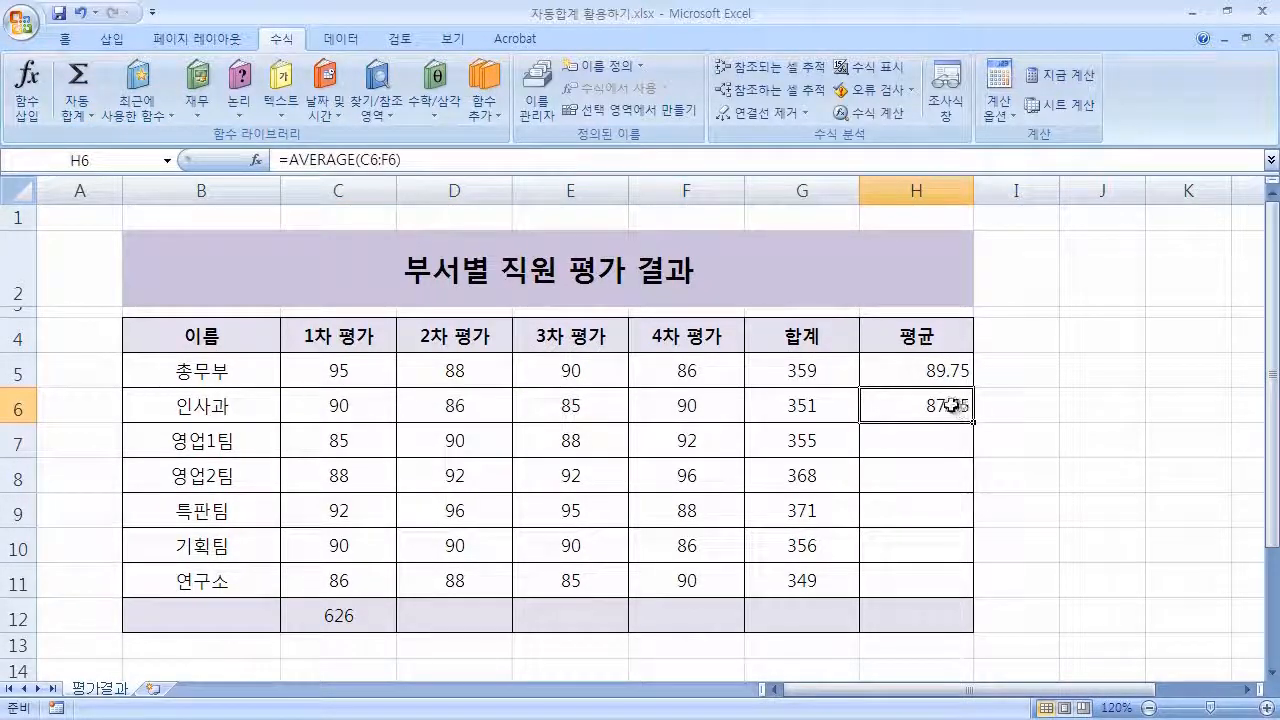
click(796, 405)
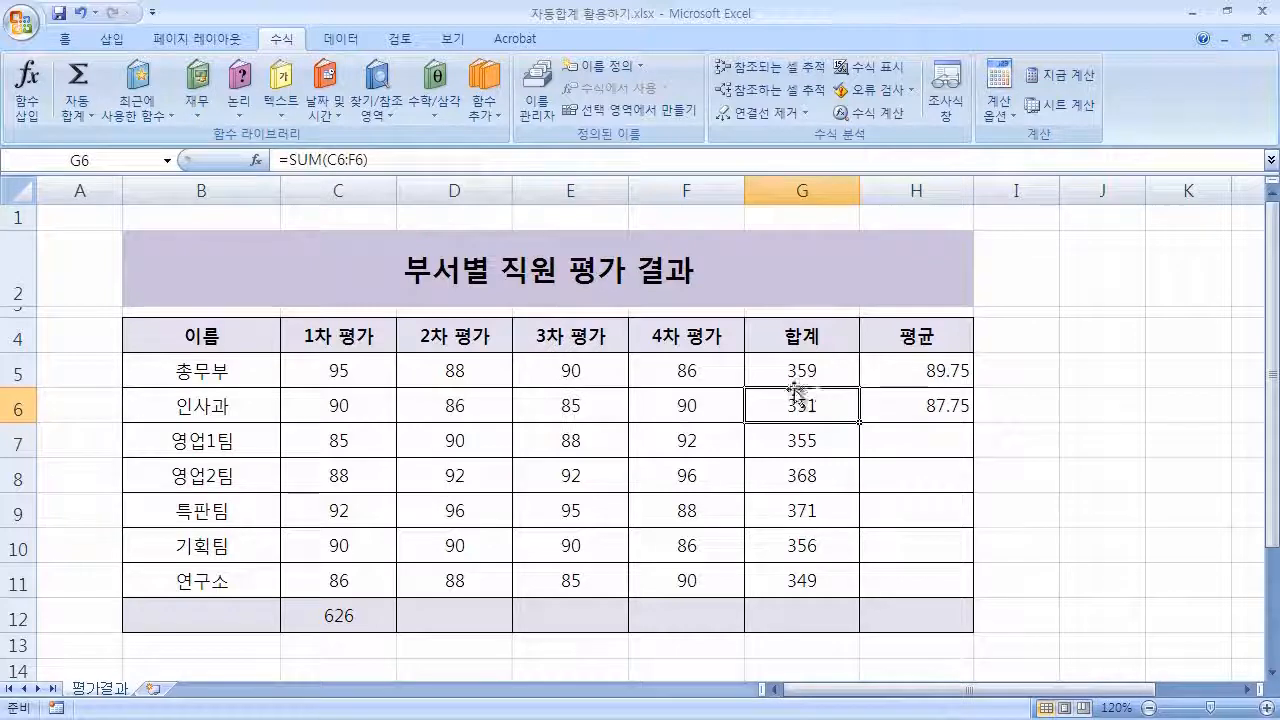
click(886, 406)
double_click(889, 408)
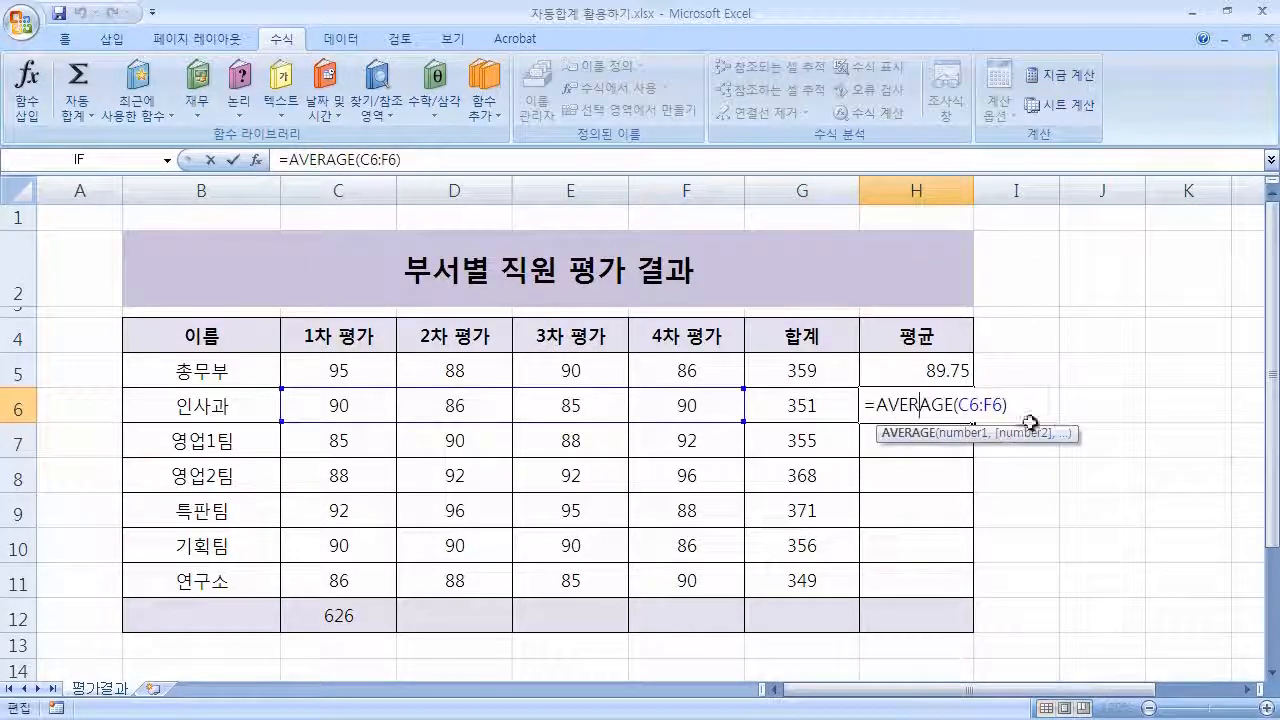
key(End)
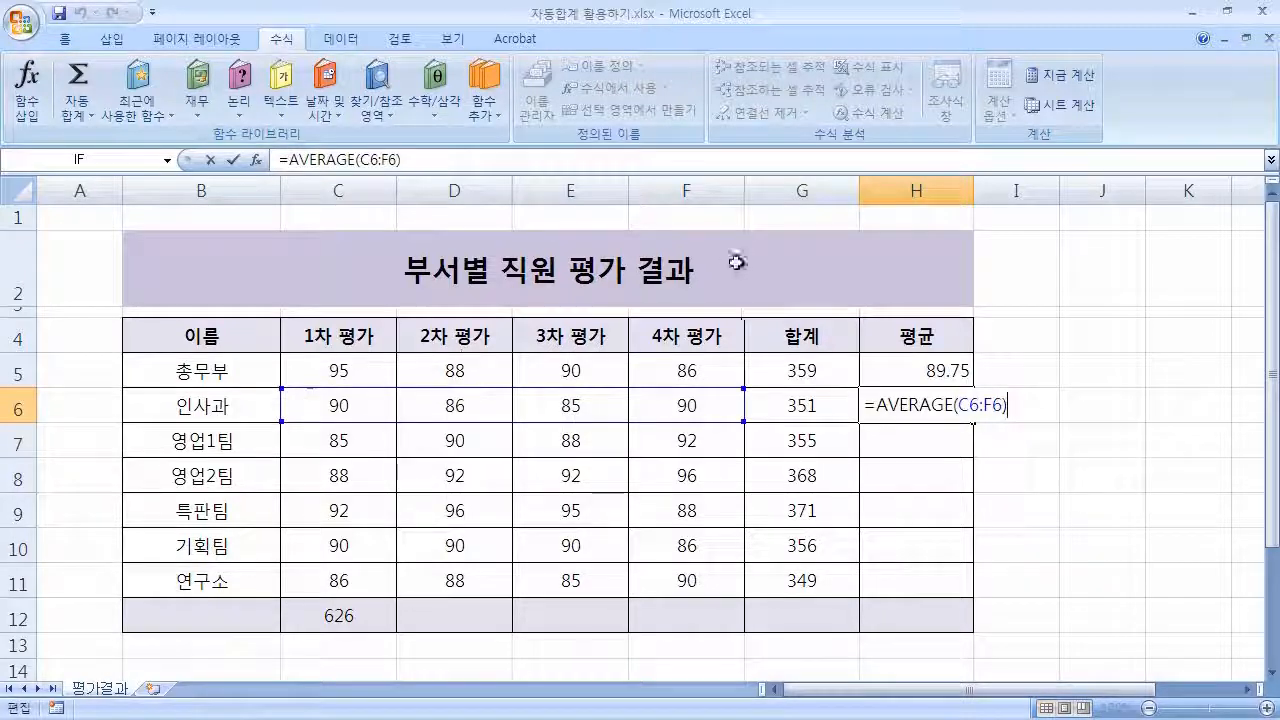
key(Return)
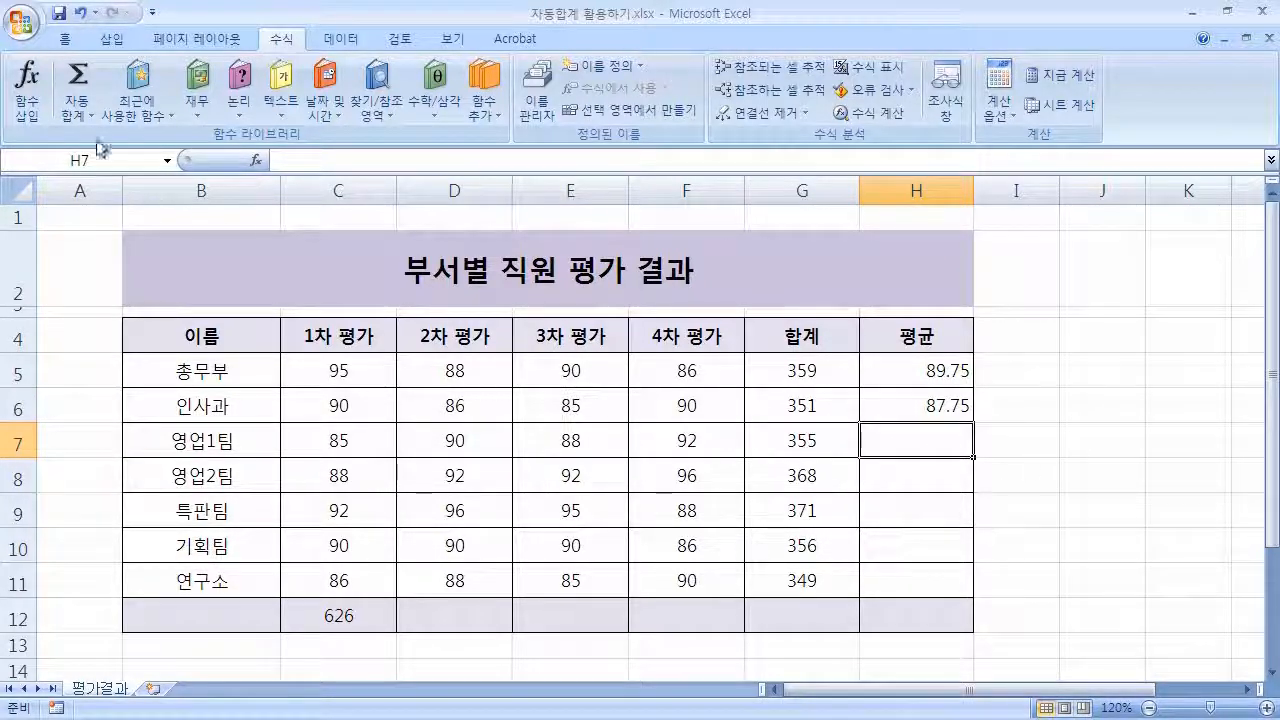
Insert an AutoSum average in H7 and set its range to C7:F7.
click(78, 113)
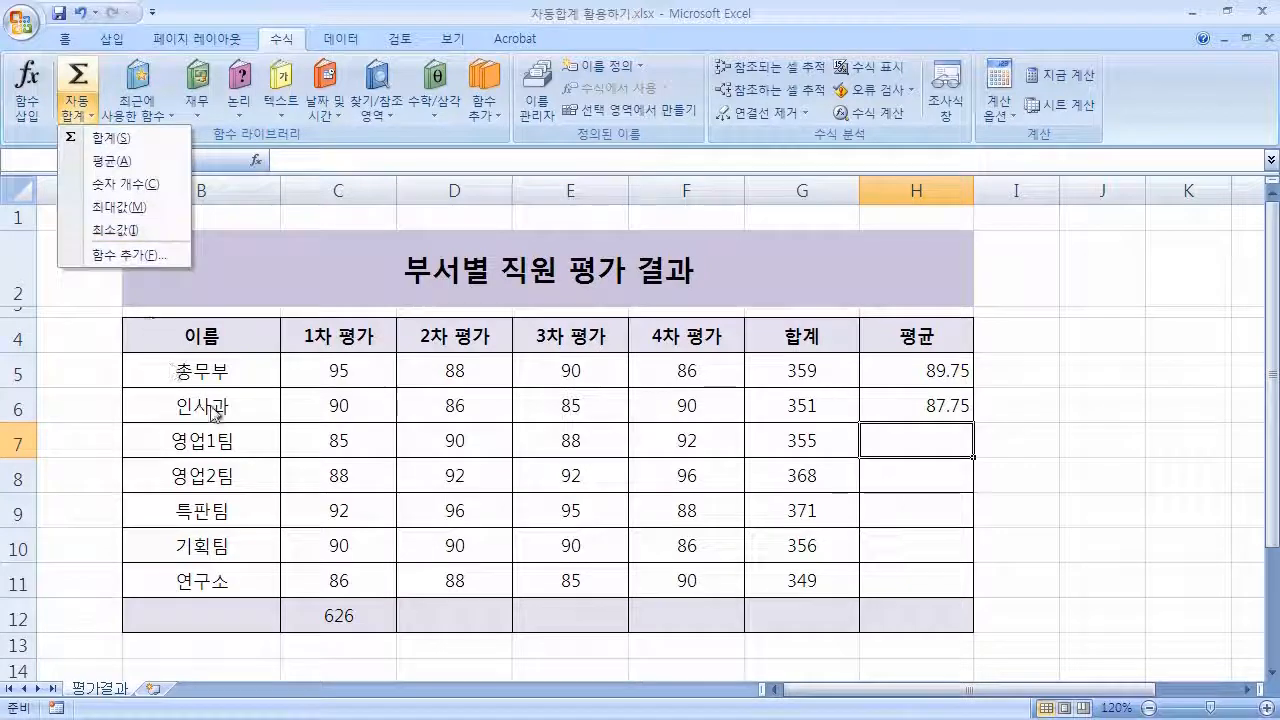
click(168, 164)
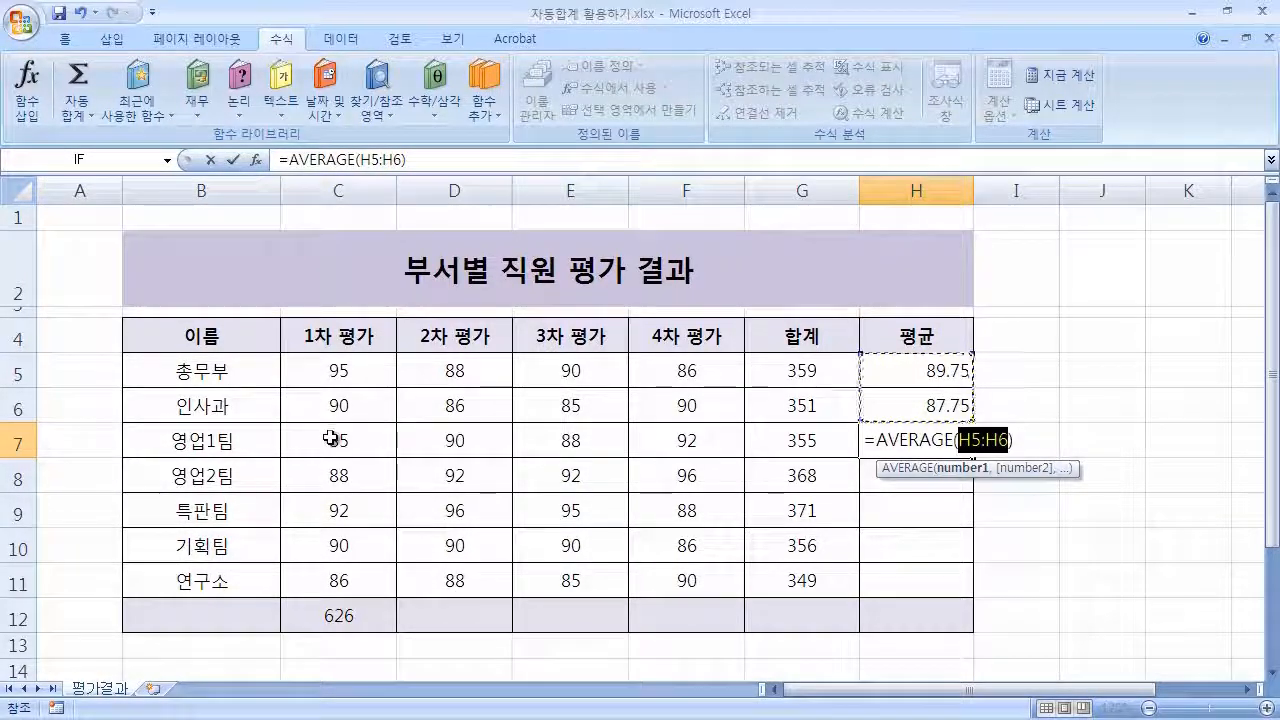
drag(330, 440, 685, 450)
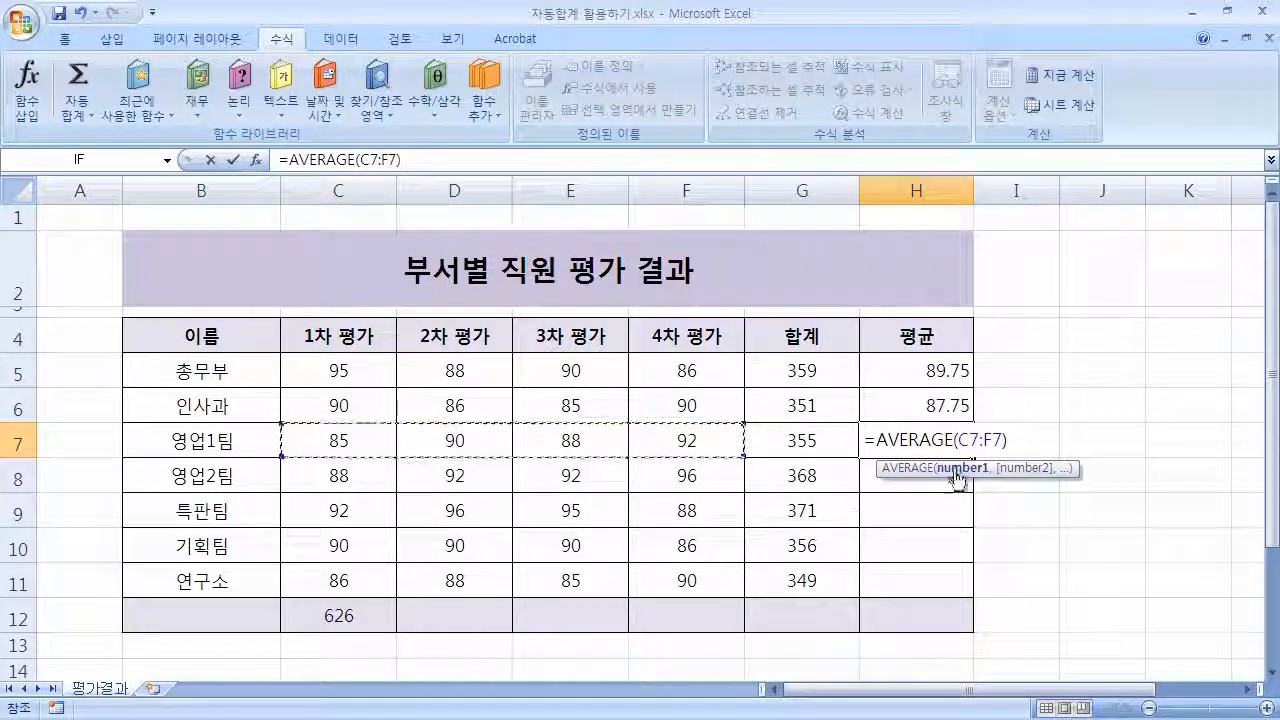
key(Return)
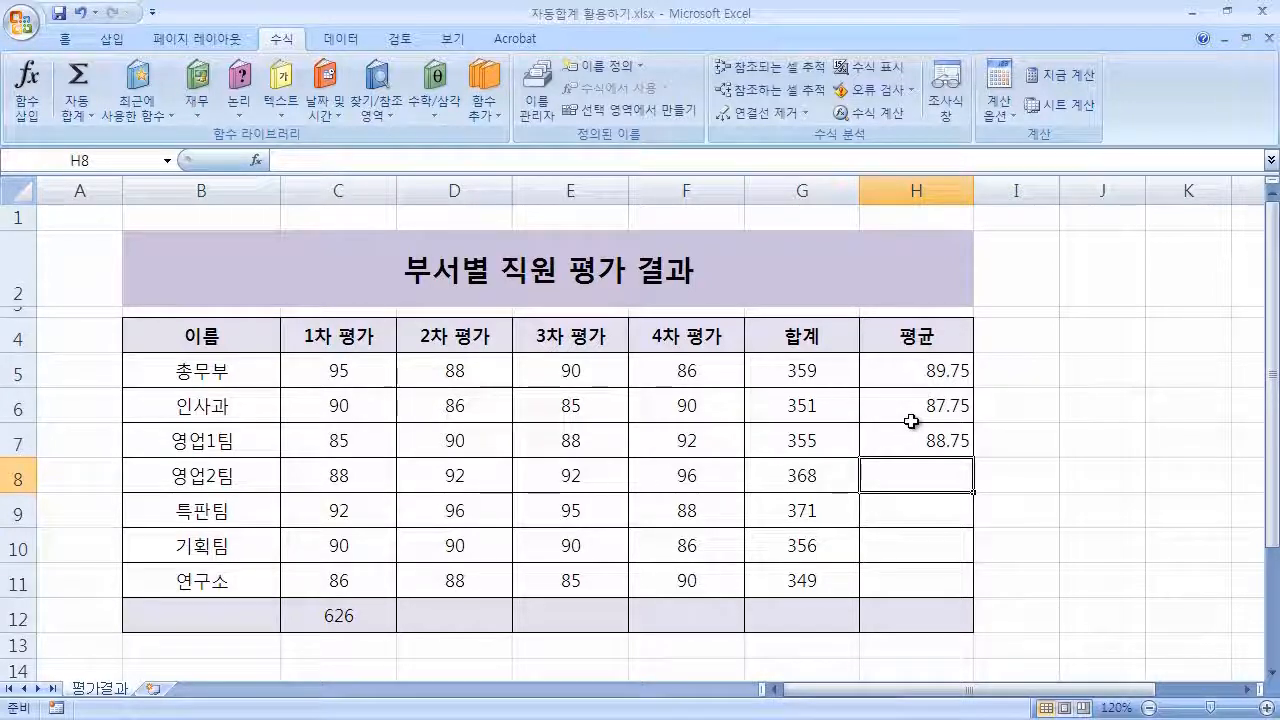
Select C8 to F8 and put their AutoSum average in H8.
drag(326, 473, 671, 477)
click(95, 110)
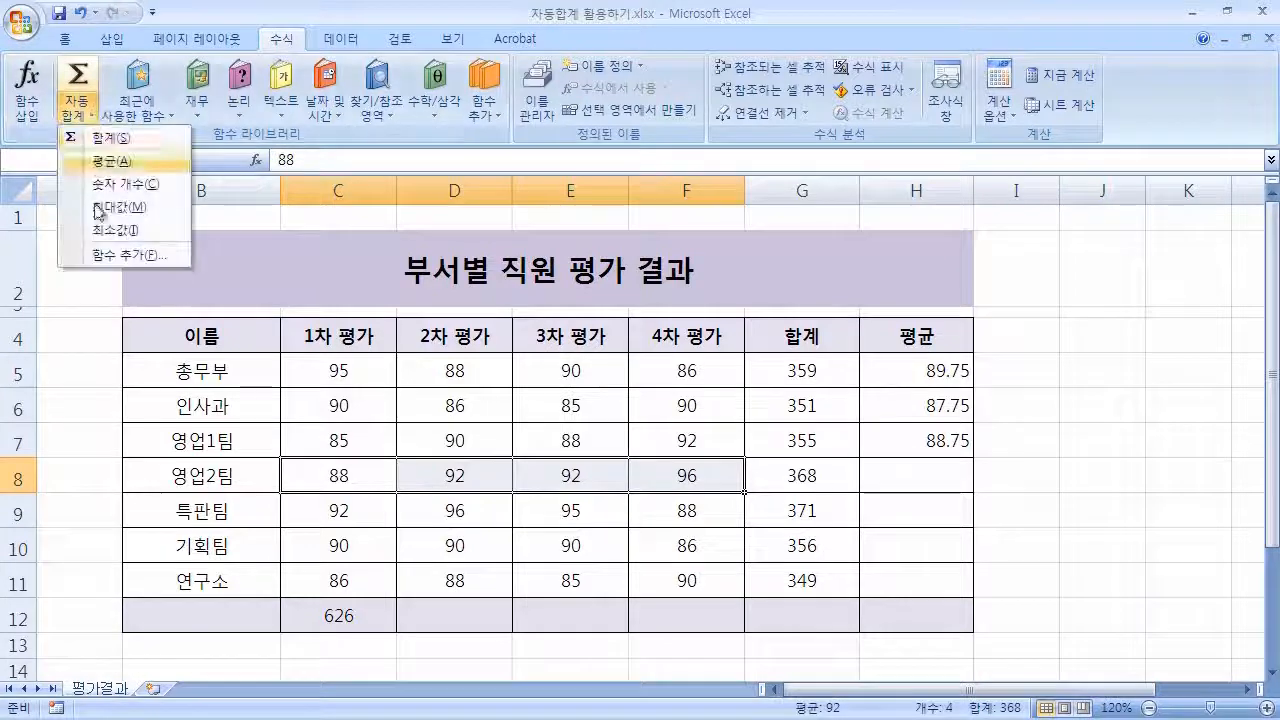
click(164, 160)
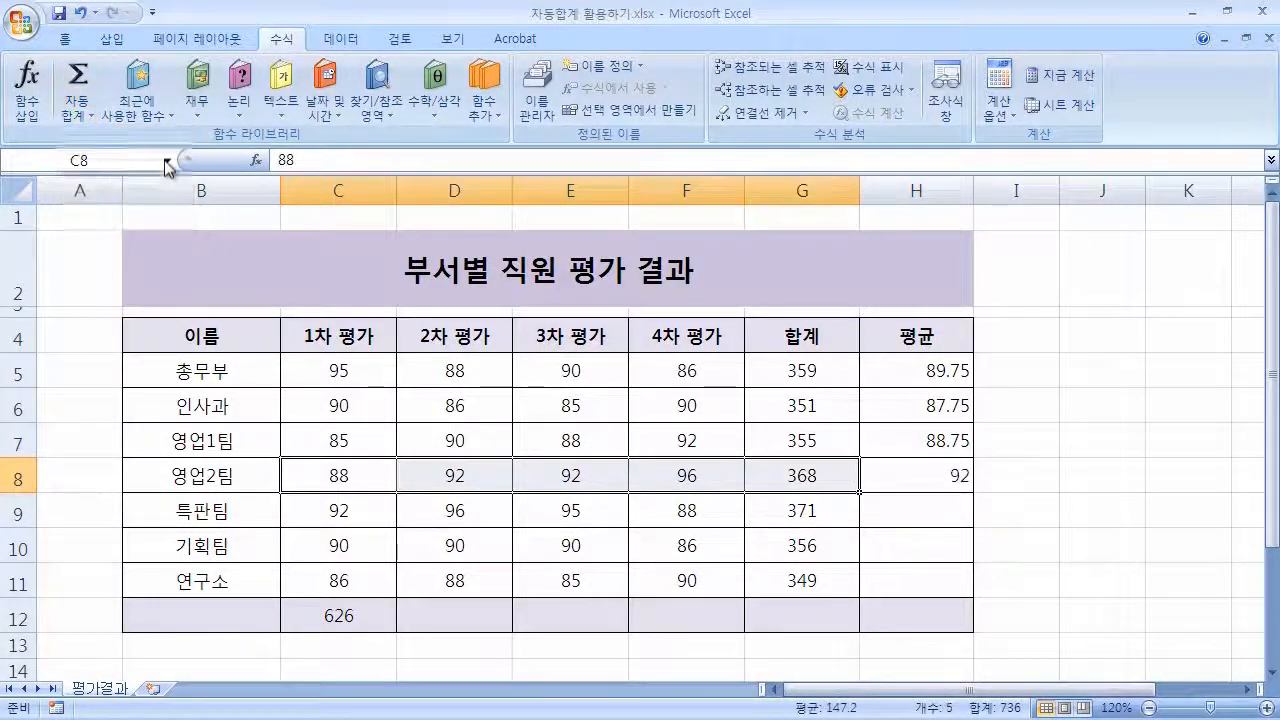
click(955, 497)
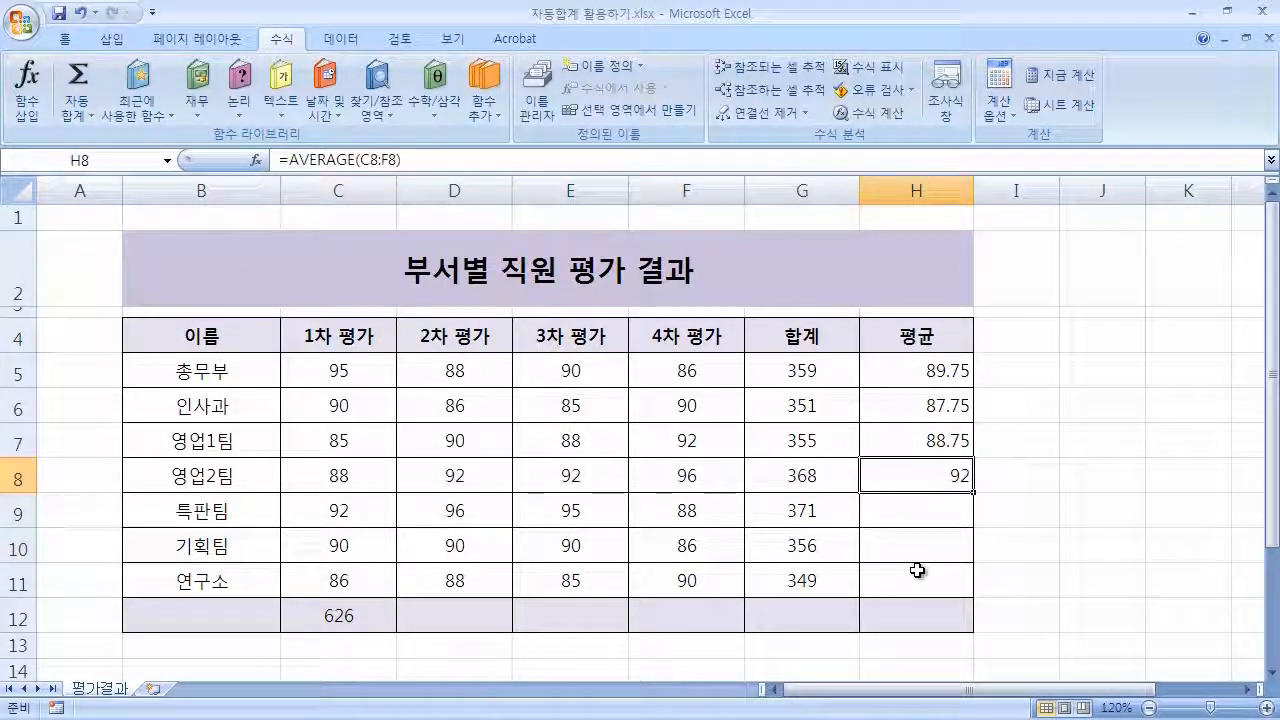
Insert an AutoSum average for row 9 into H9 and correct its range to C9:F9.
drag(331, 514, 906, 514)
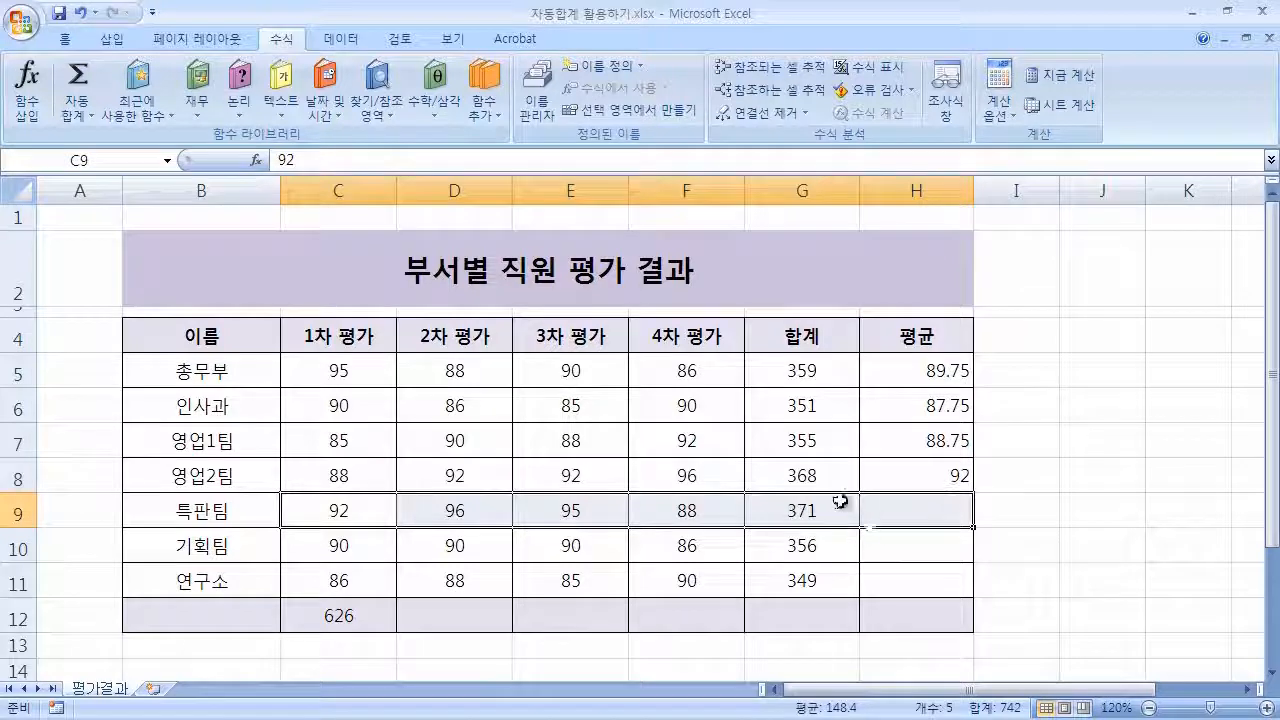
click(77, 113)
click(112, 163)
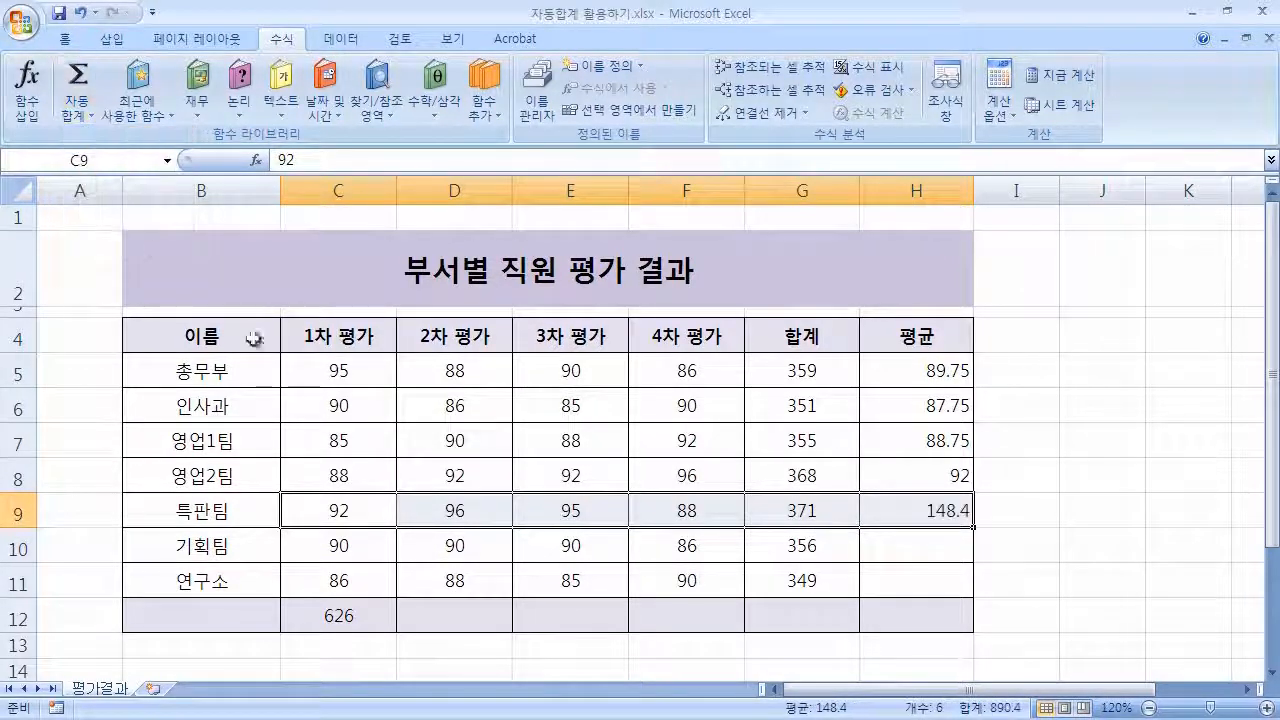
double_click(932, 511)
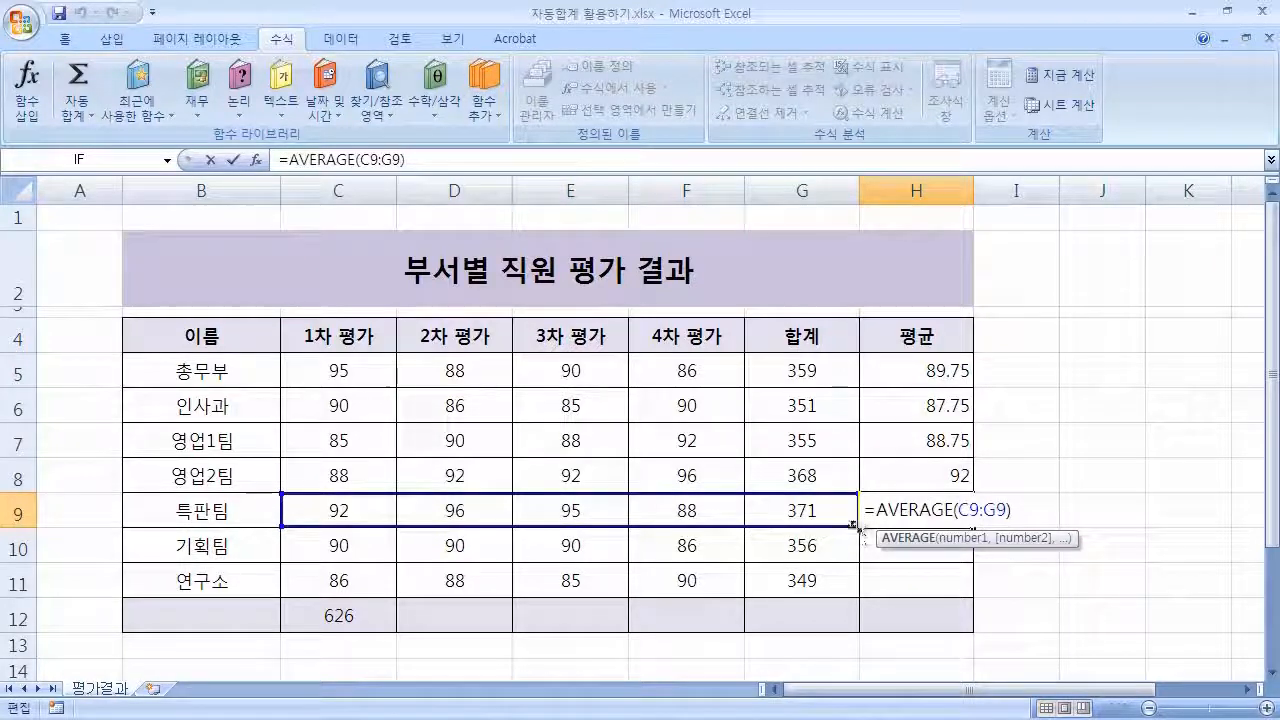
drag(858, 527, 749, 522)
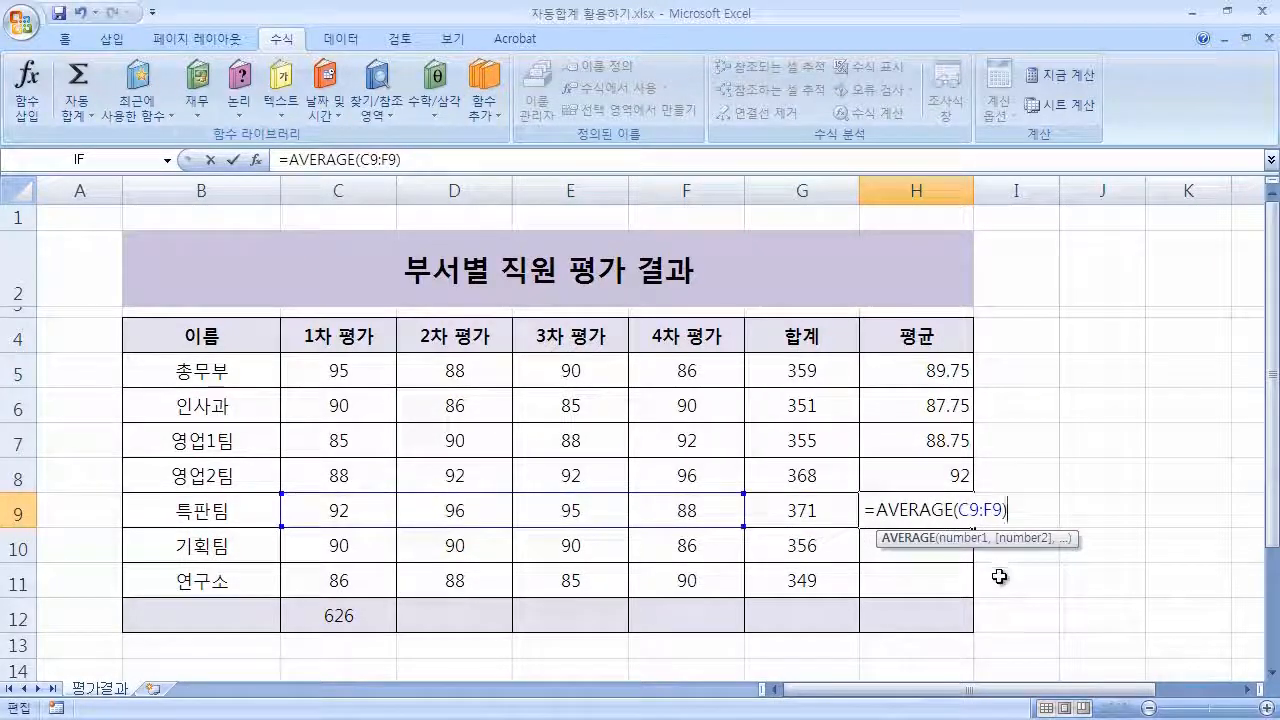
key(Return)
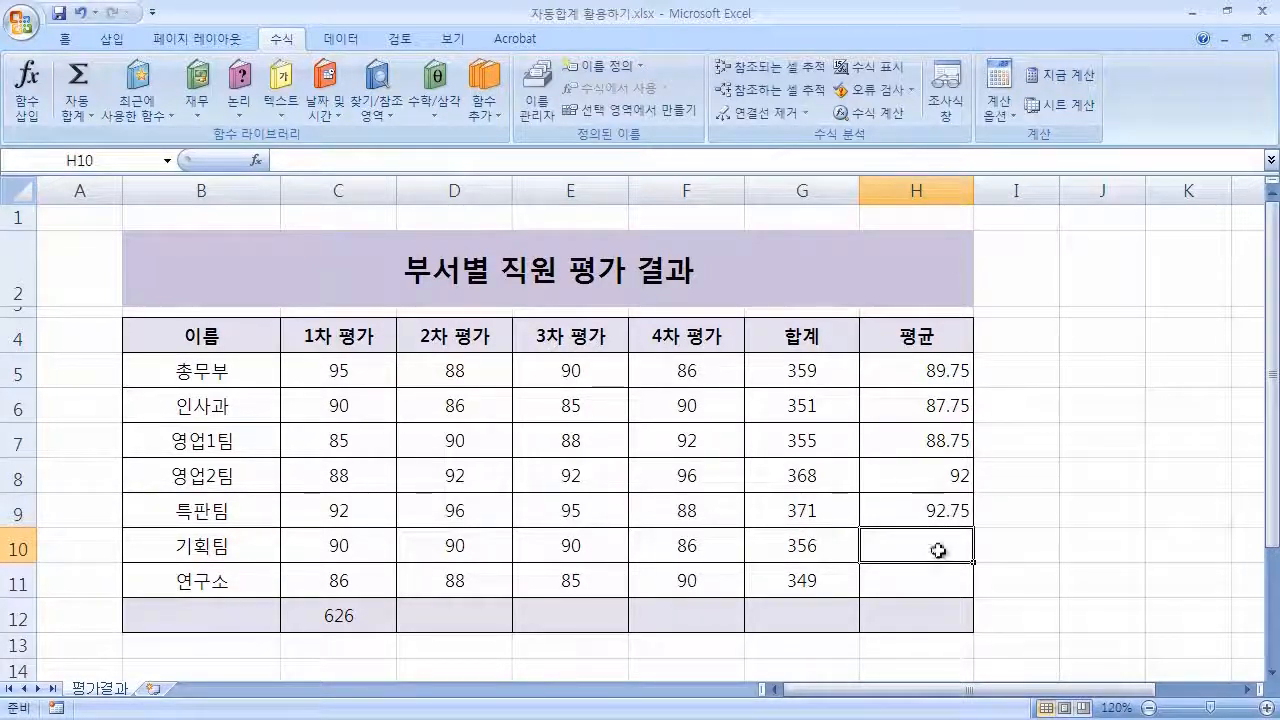
Insert an AutoSum average in H10 with its range set to C10:F10.
click(88, 115)
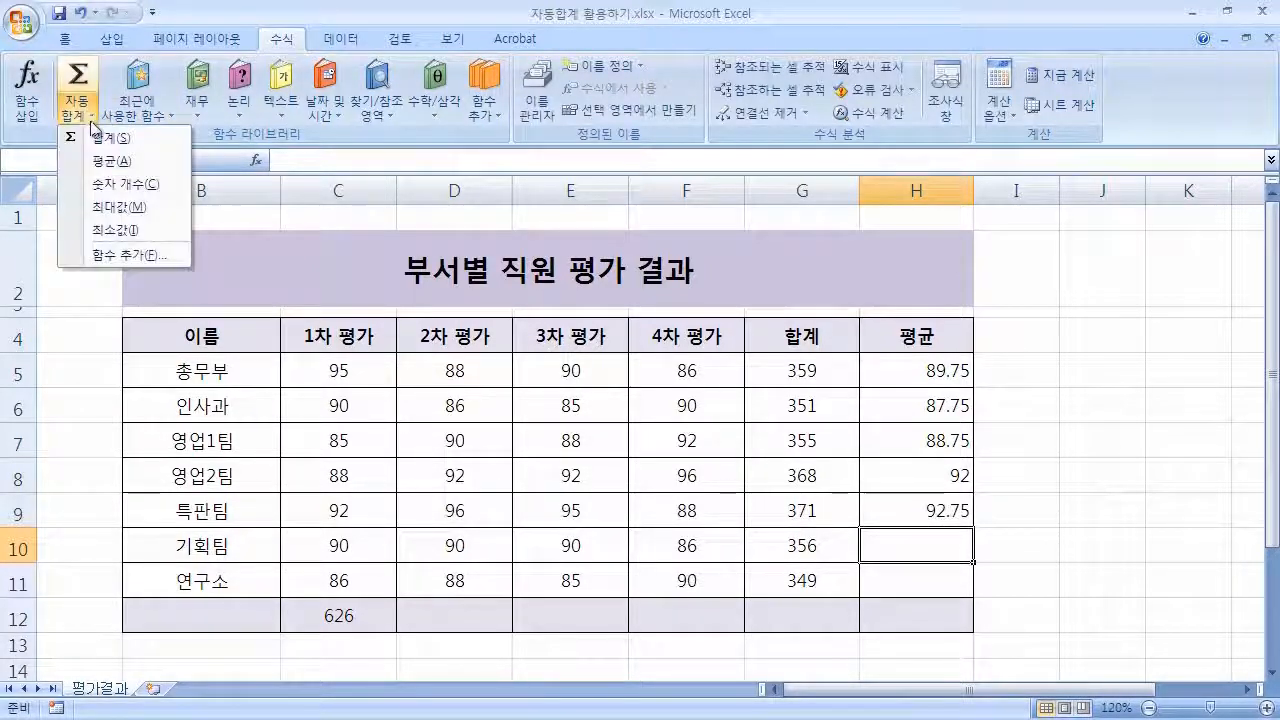
click(160, 167)
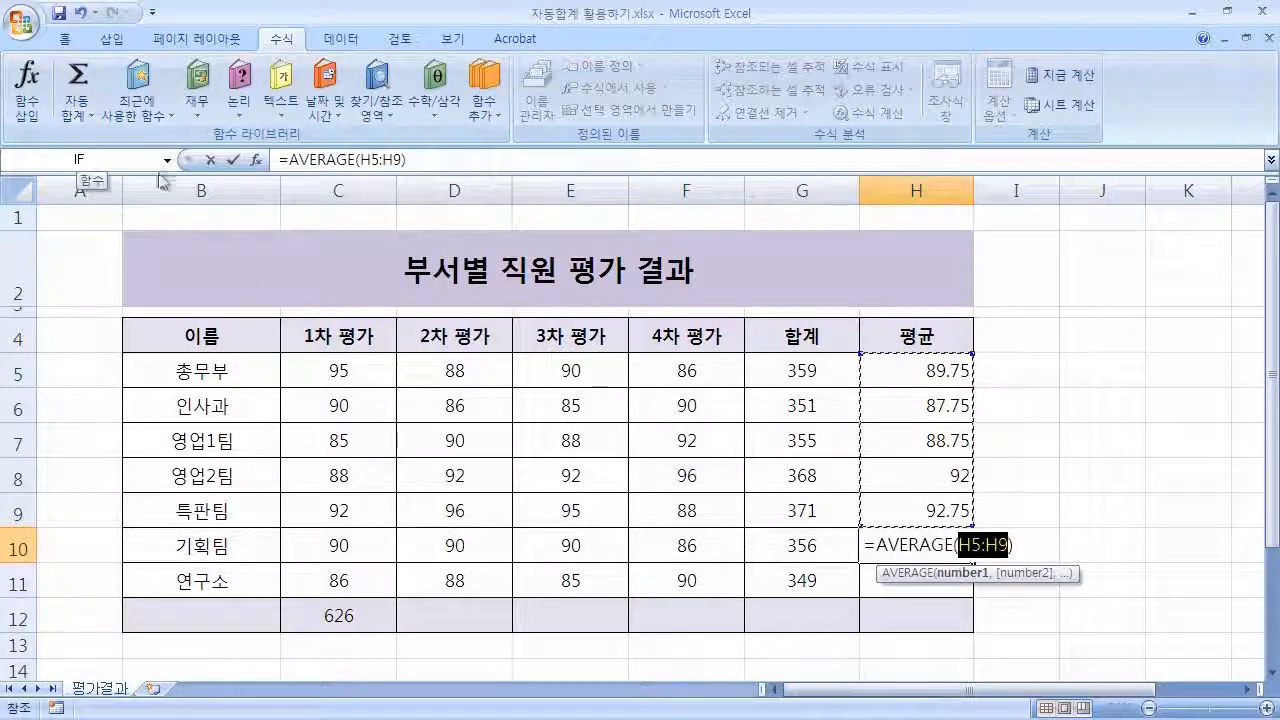
drag(332, 545, 668, 546)
key(Return)
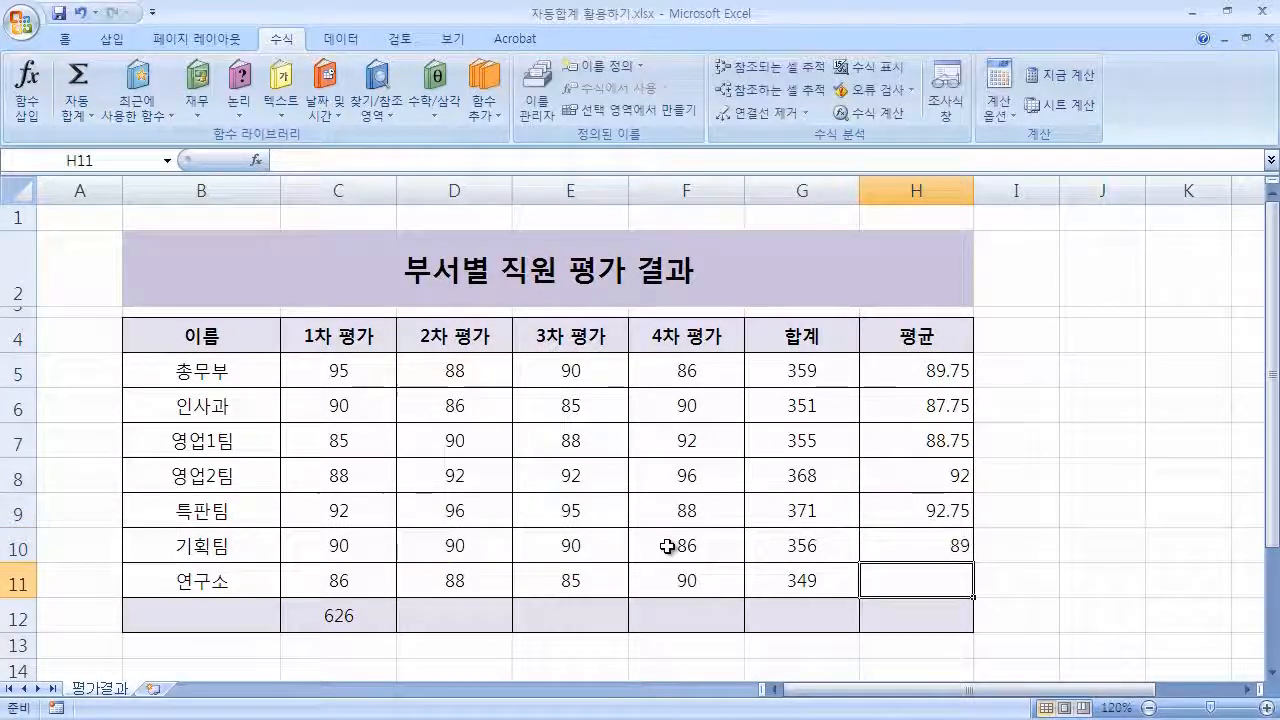
Copy H10's average formula down to H11 with the fill handle.
click(945, 543)
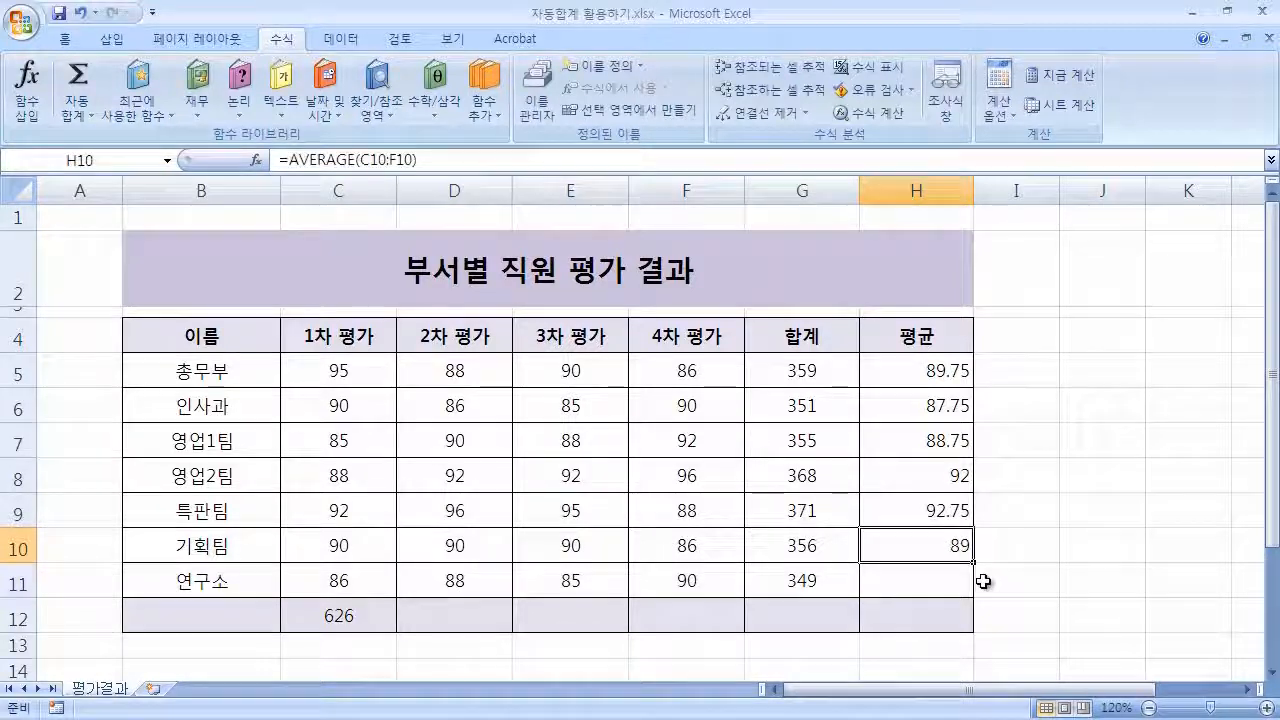
drag(973, 564, 974, 592)
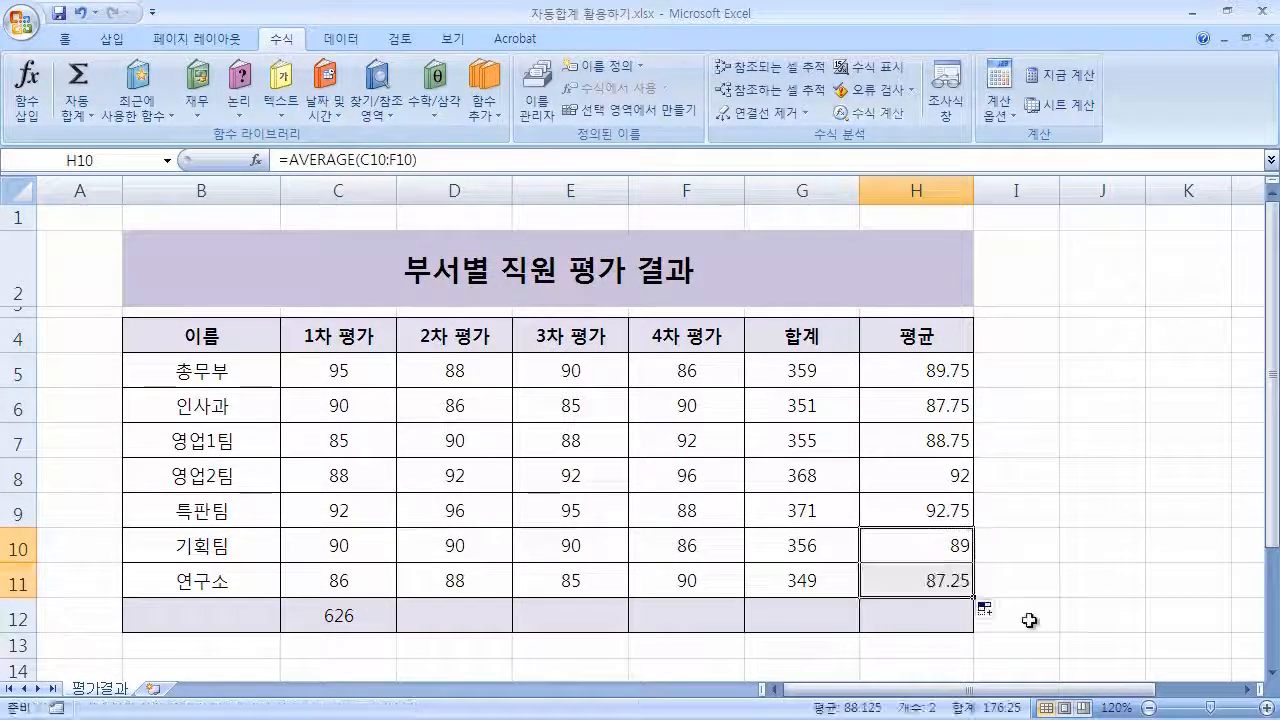
click(1116, 398)
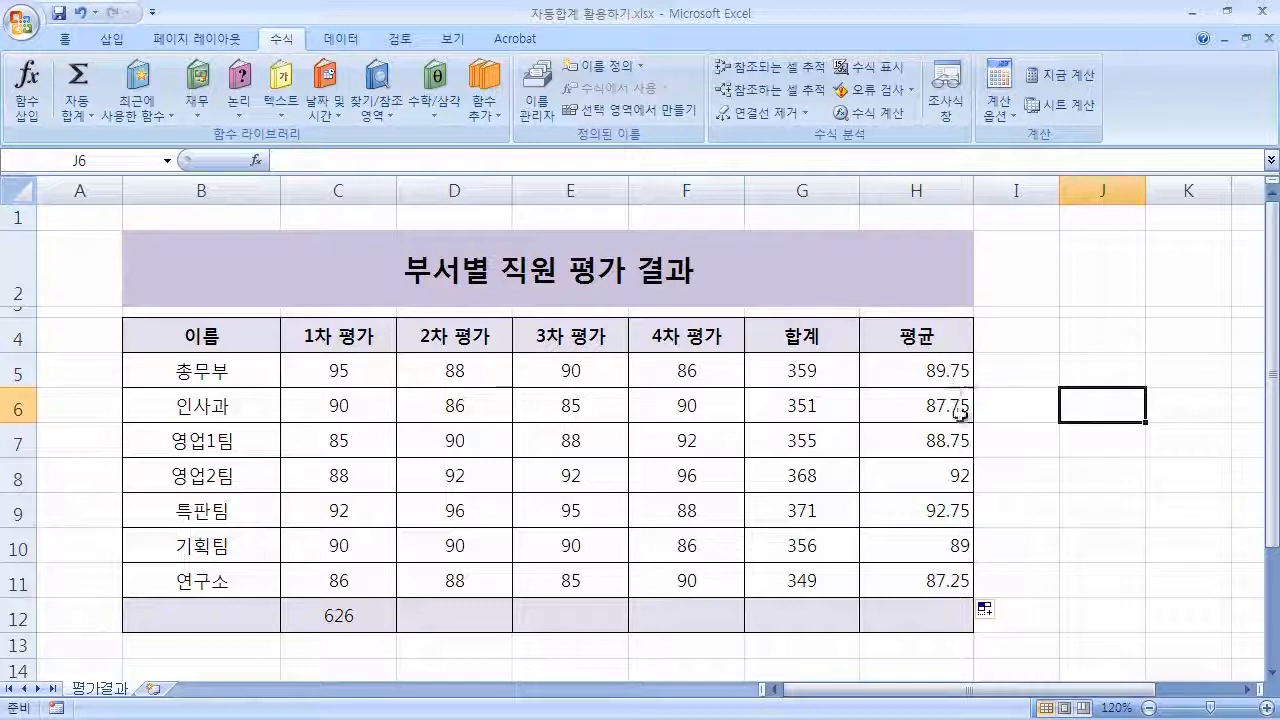
Try right and centre alignment on the score cells C5 to G11, ending right-aligned.
drag(337, 365, 803, 571)
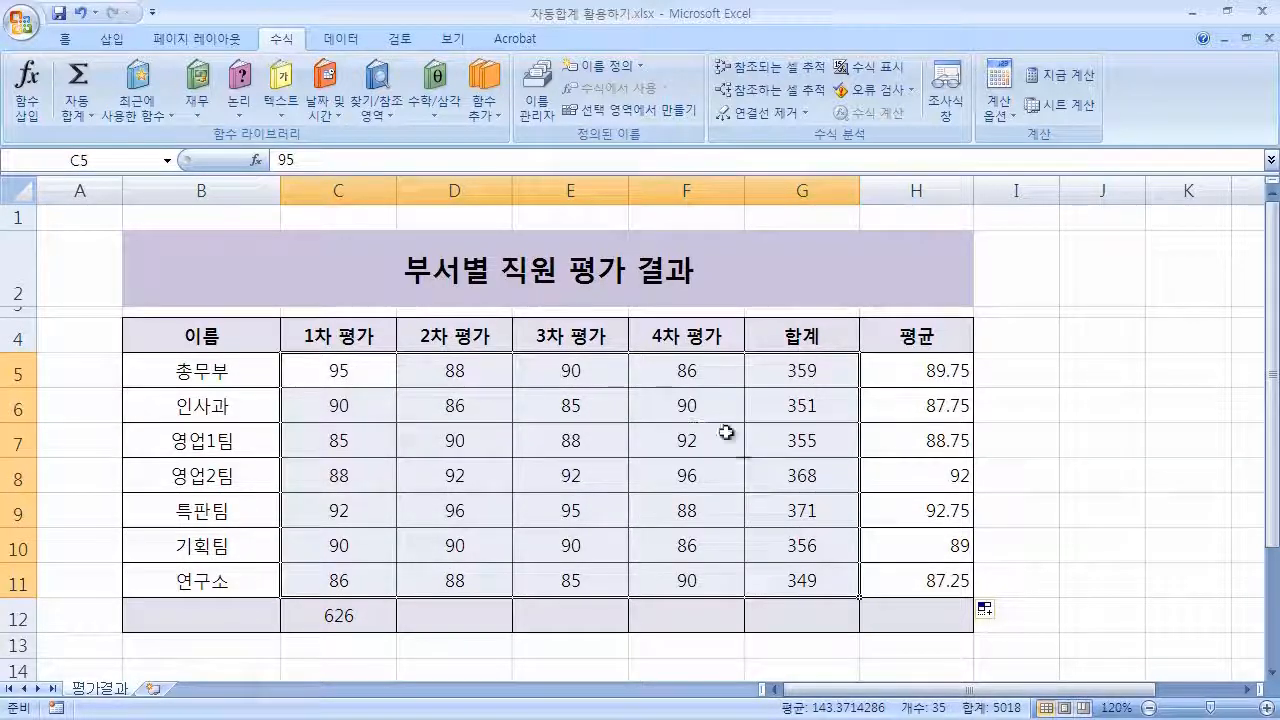
click(66, 39)
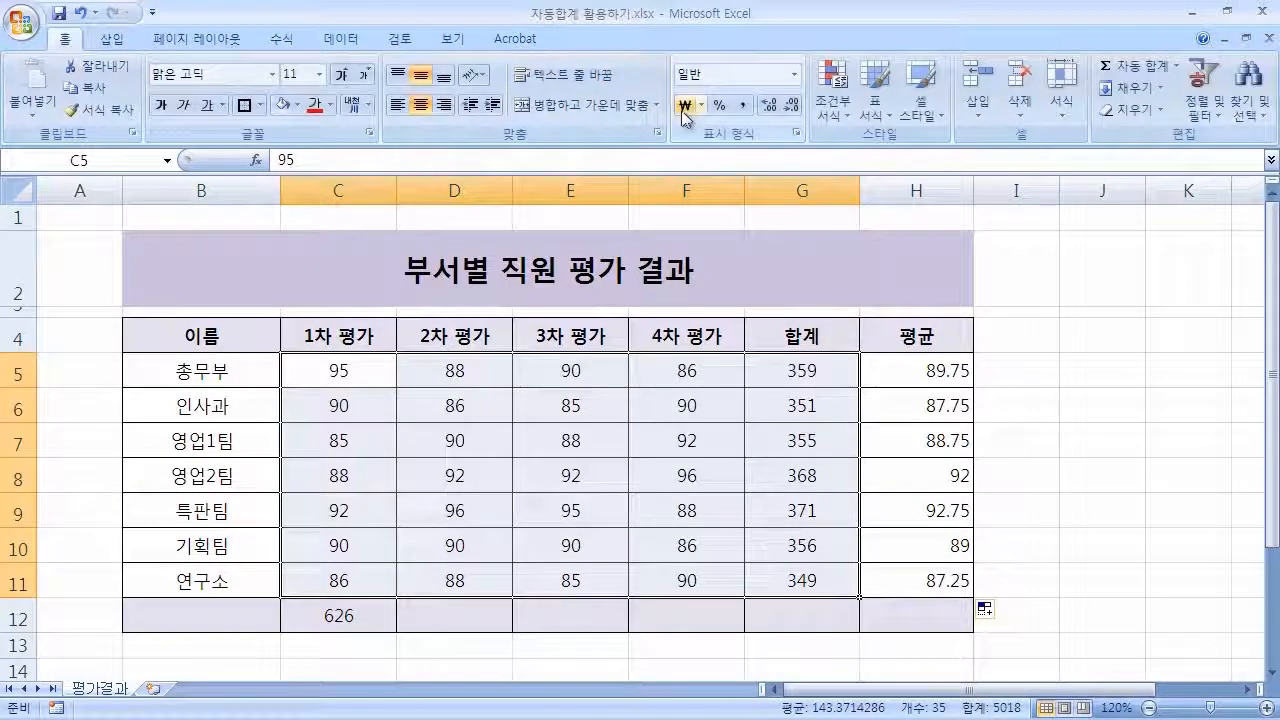
click(446, 107)
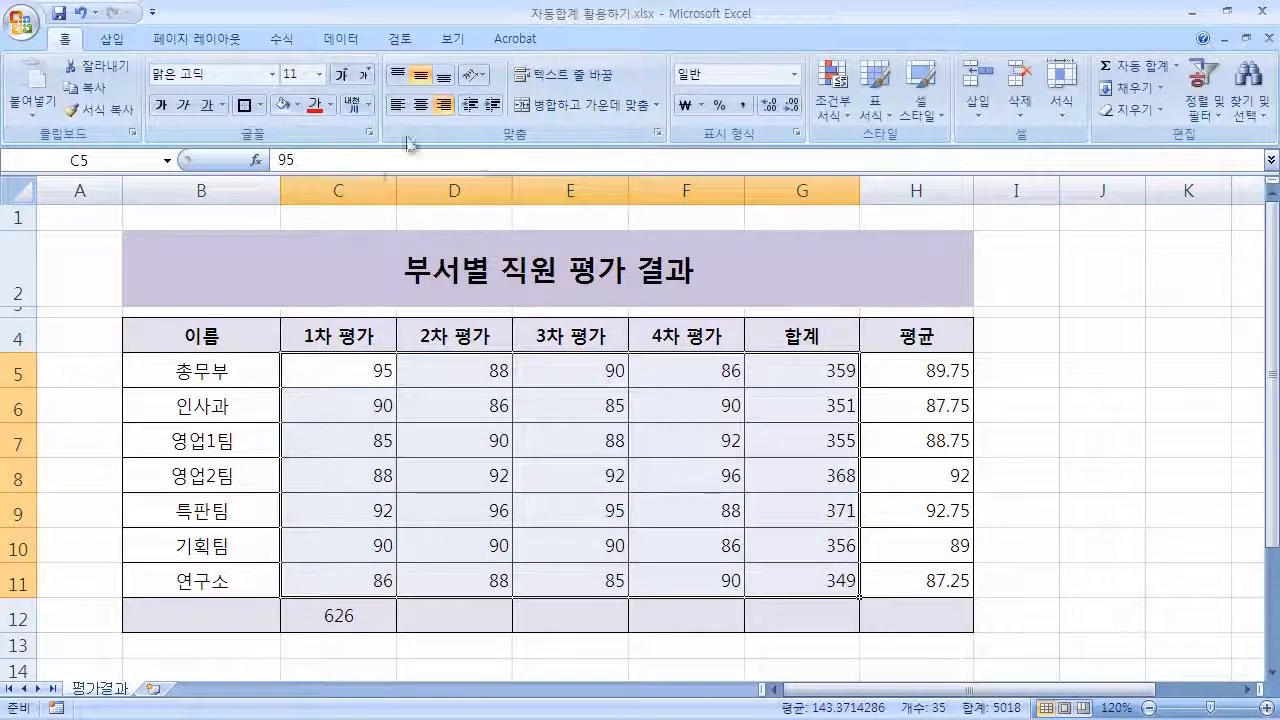
click(420, 105)
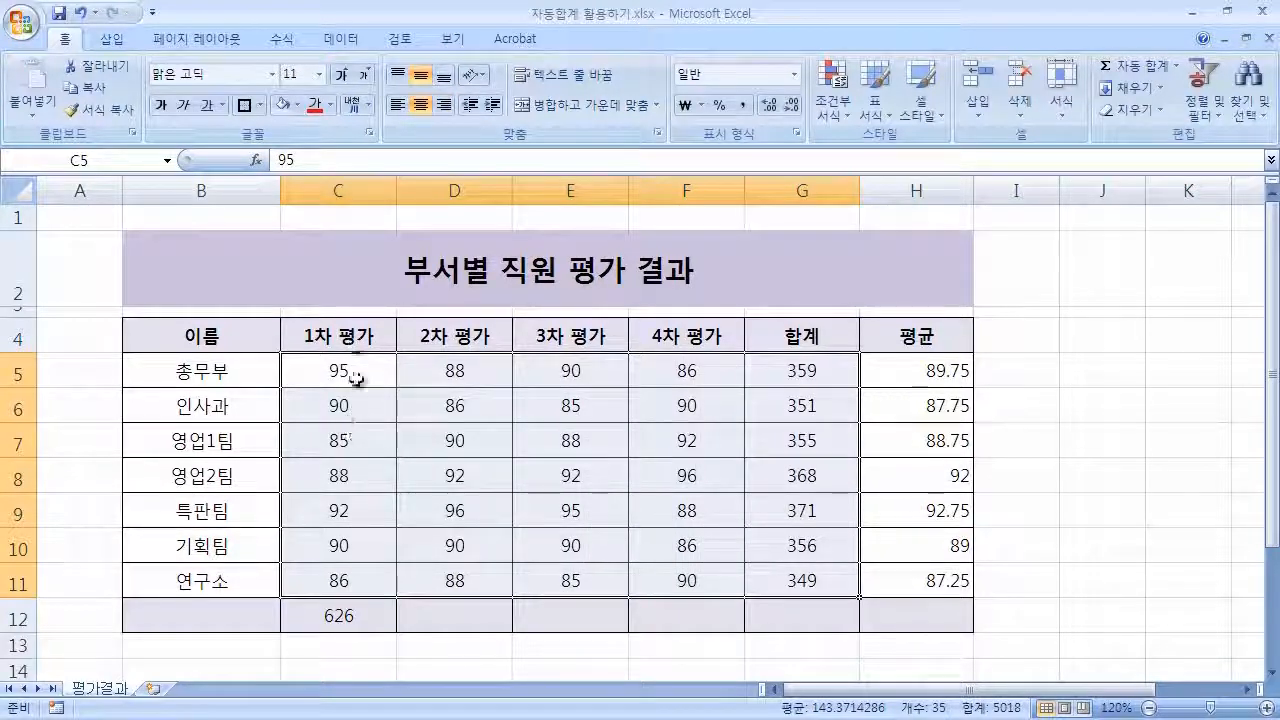
click(446, 107)
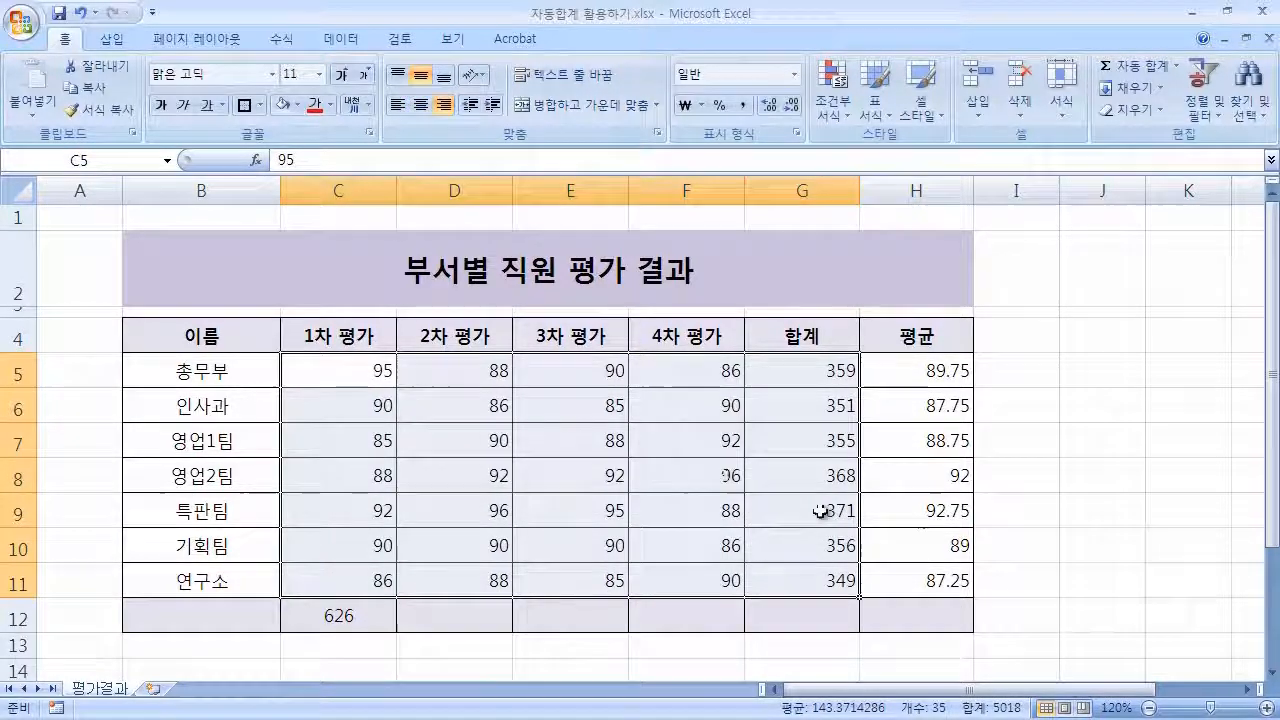
click(1088, 614)
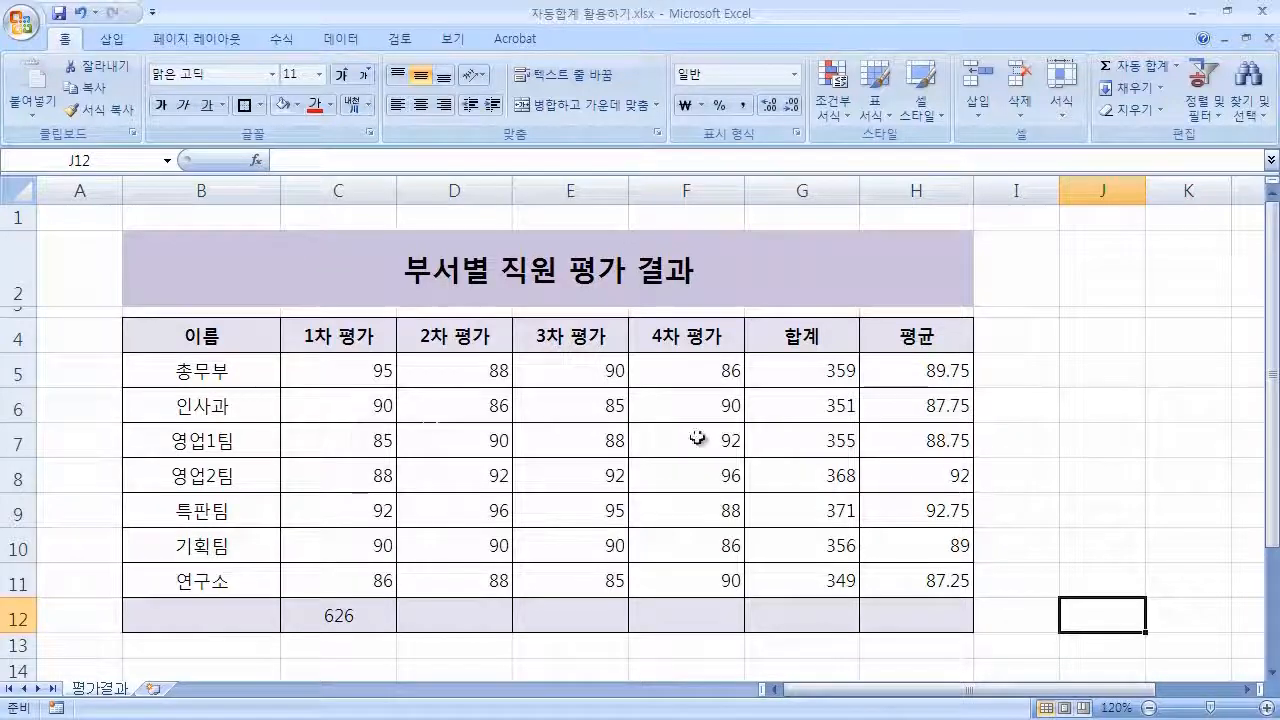
Centre-align the score and total cells C5 to G11.
drag(323, 363, 776, 593)
click(421, 104)
click(1088, 622)
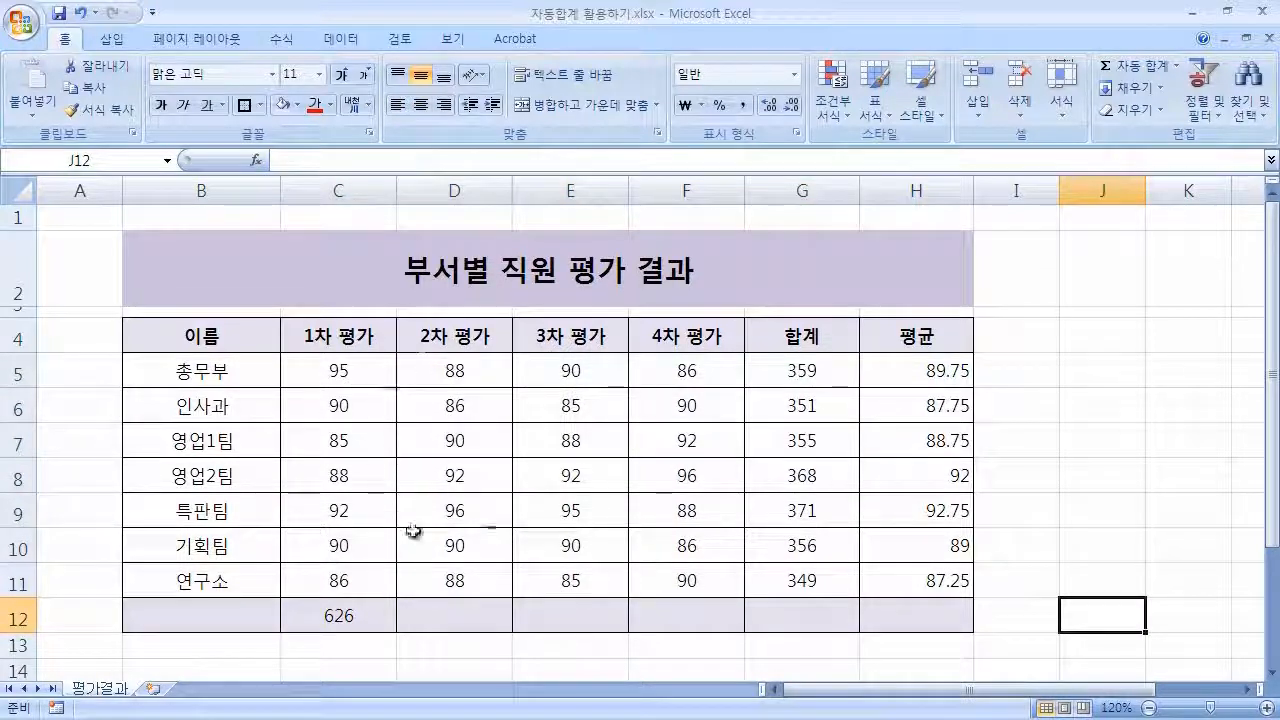
Centre-align the average cells H5 to H11.
click(927, 368)
drag(927, 368, 943, 578)
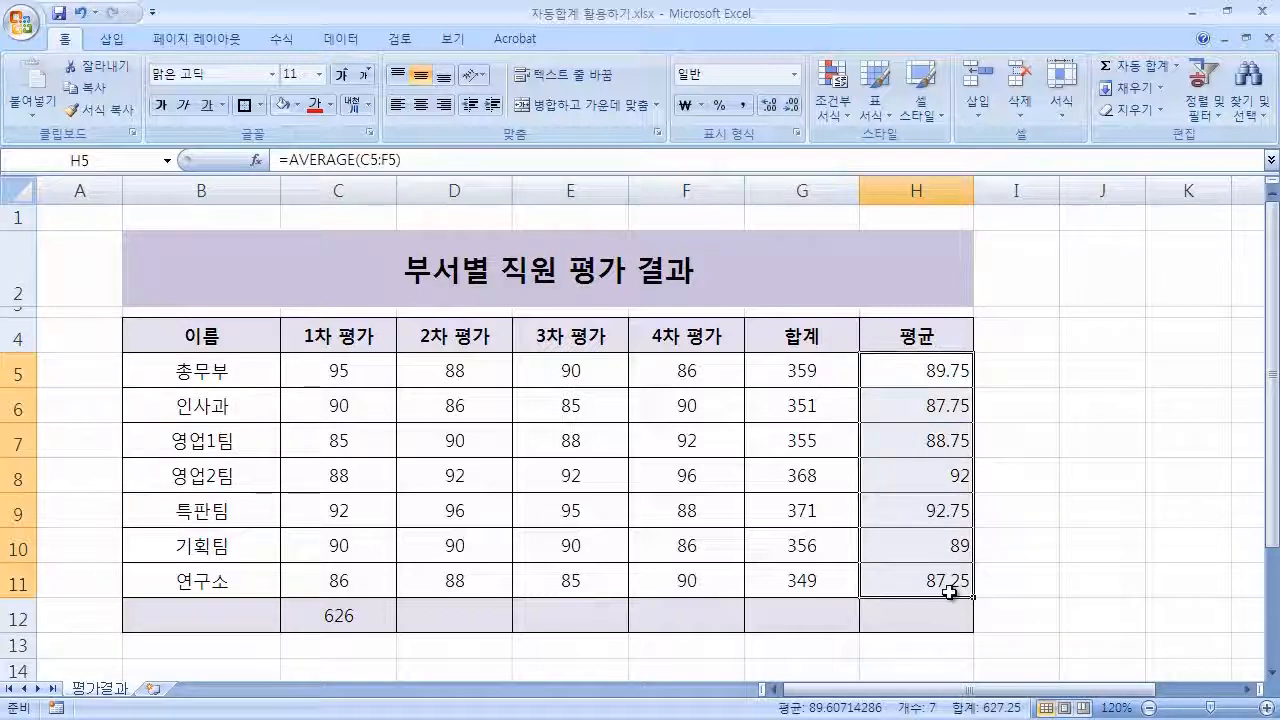
click(420, 104)
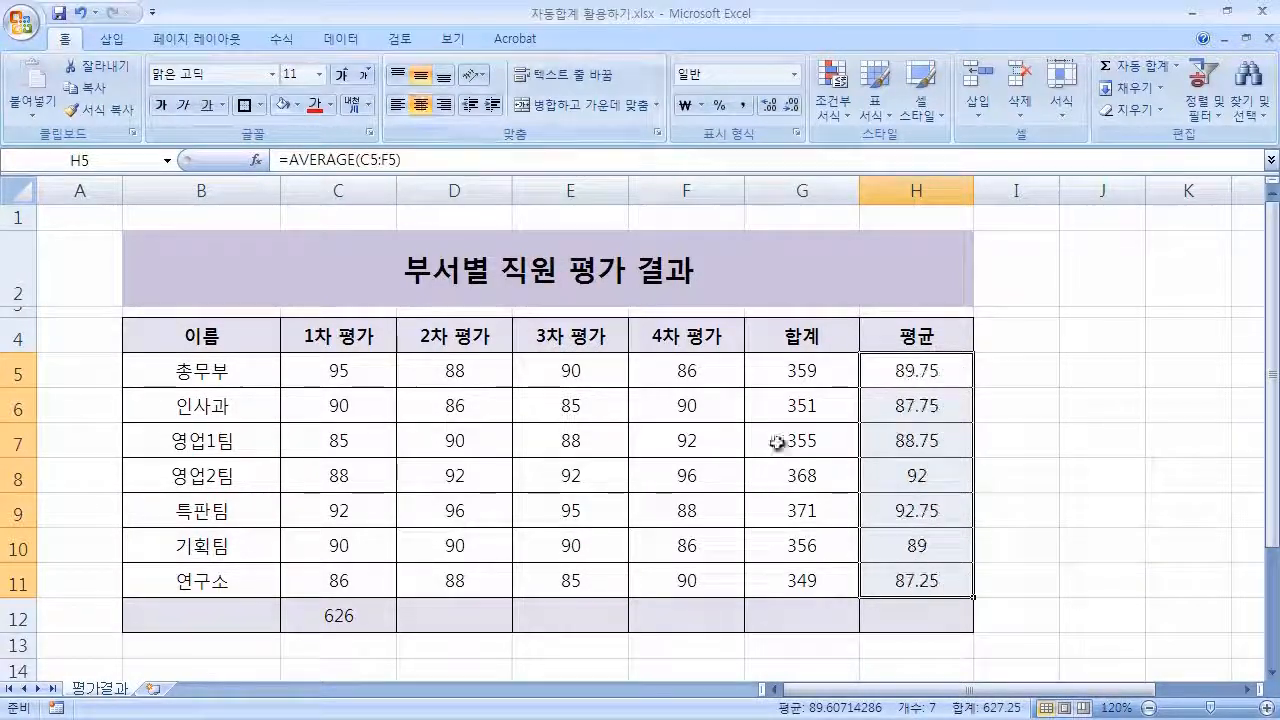
click(1210, 583)
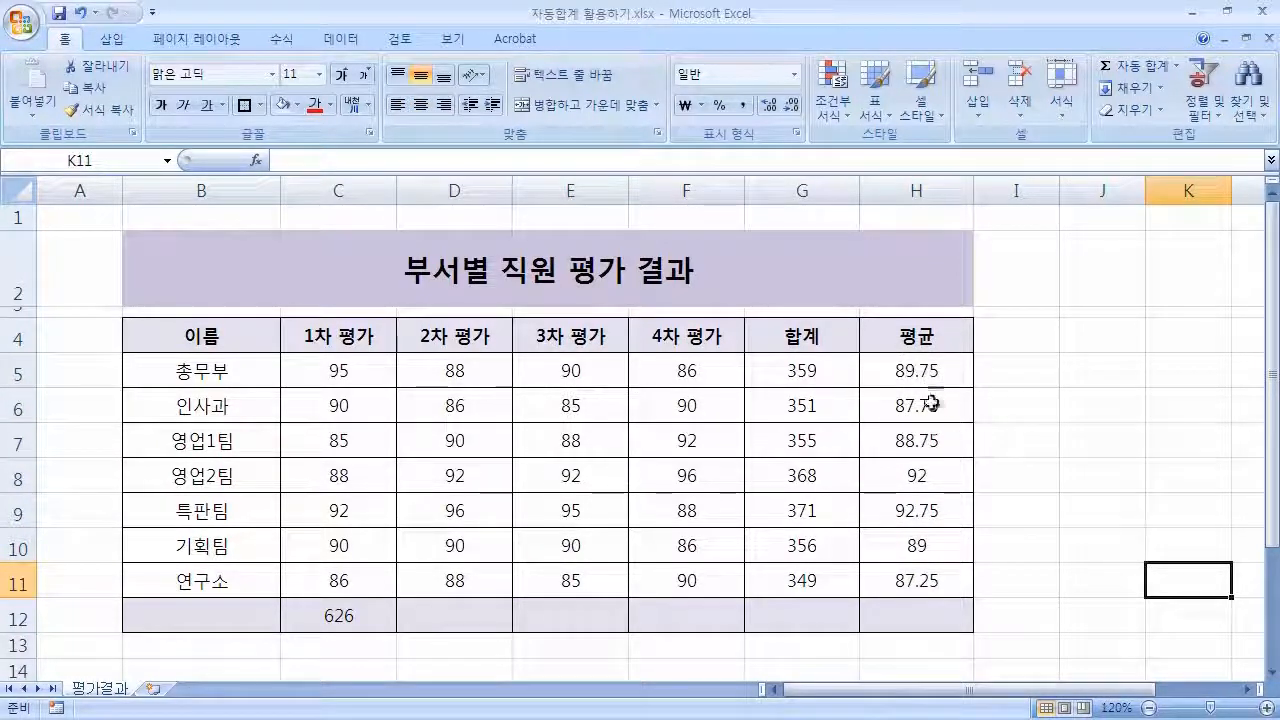
Check the average formulas in H8 and H10.
click(955, 480)
click(939, 543)
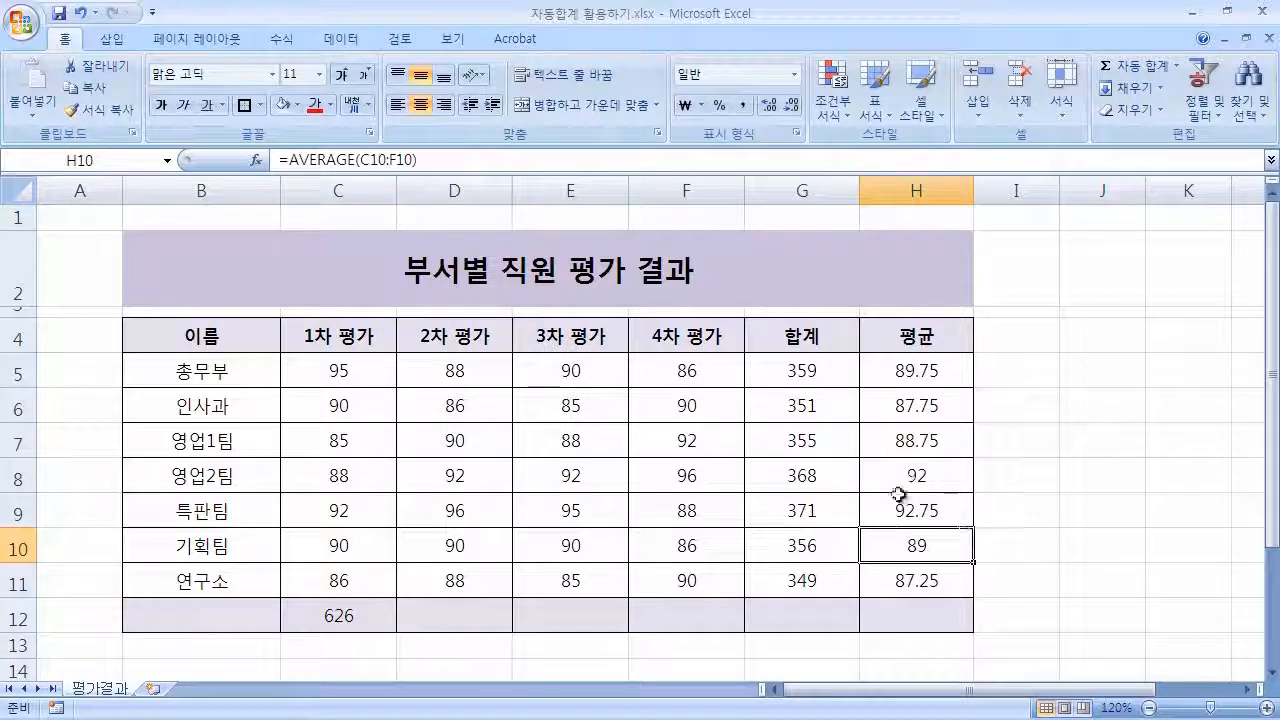
click(940, 484)
click(929, 536)
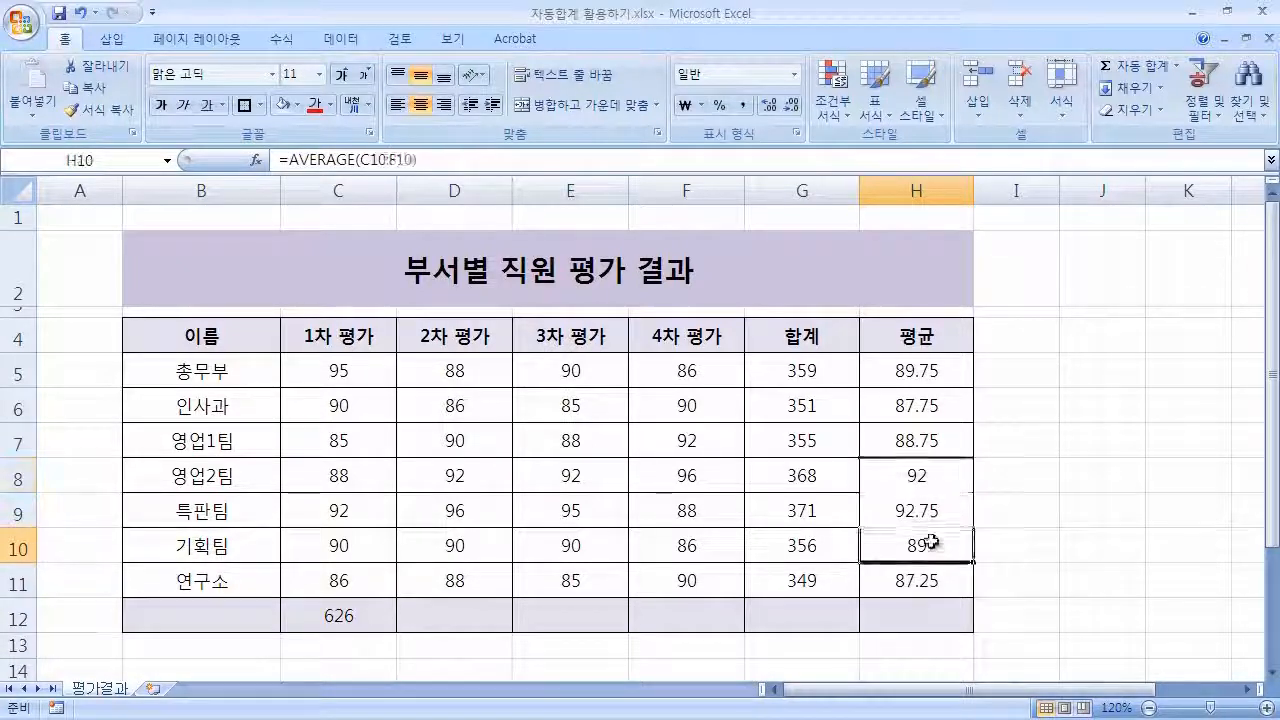
click(1110, 522)
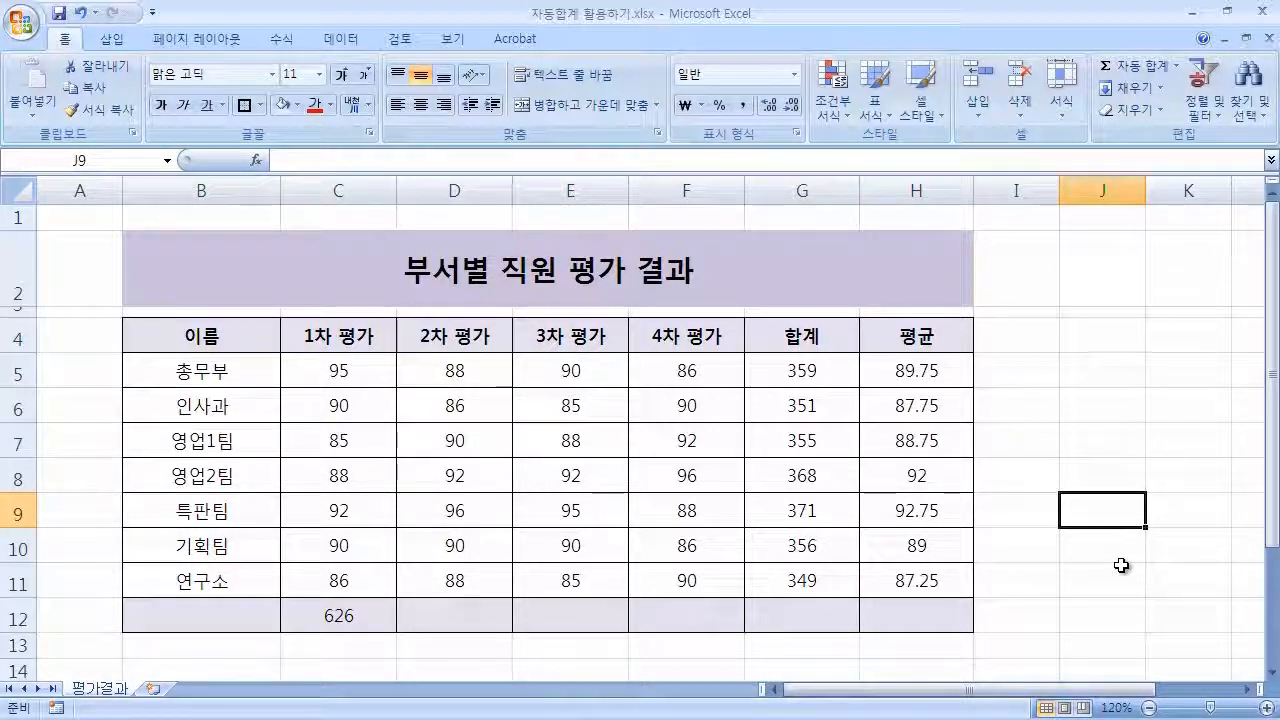
Set the averages in H5 to H11 to show one decimal place.
drag(934, 377, 945, 575)
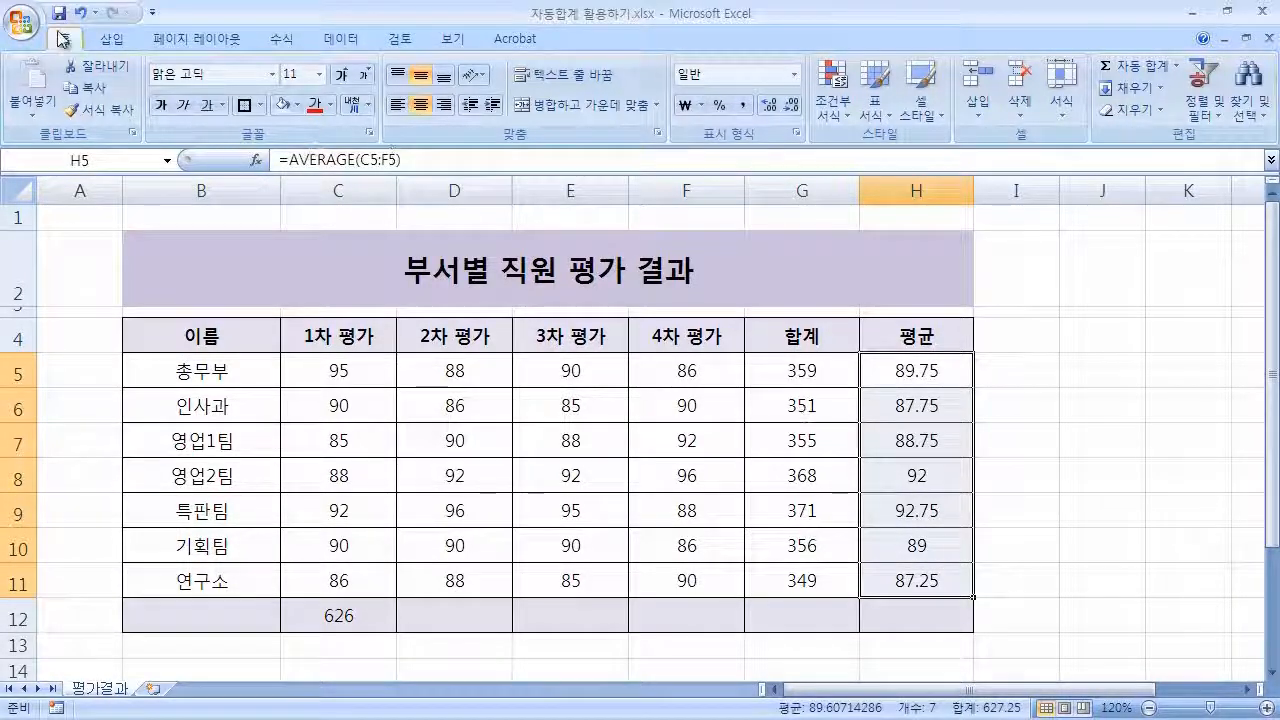
click(795, 108)
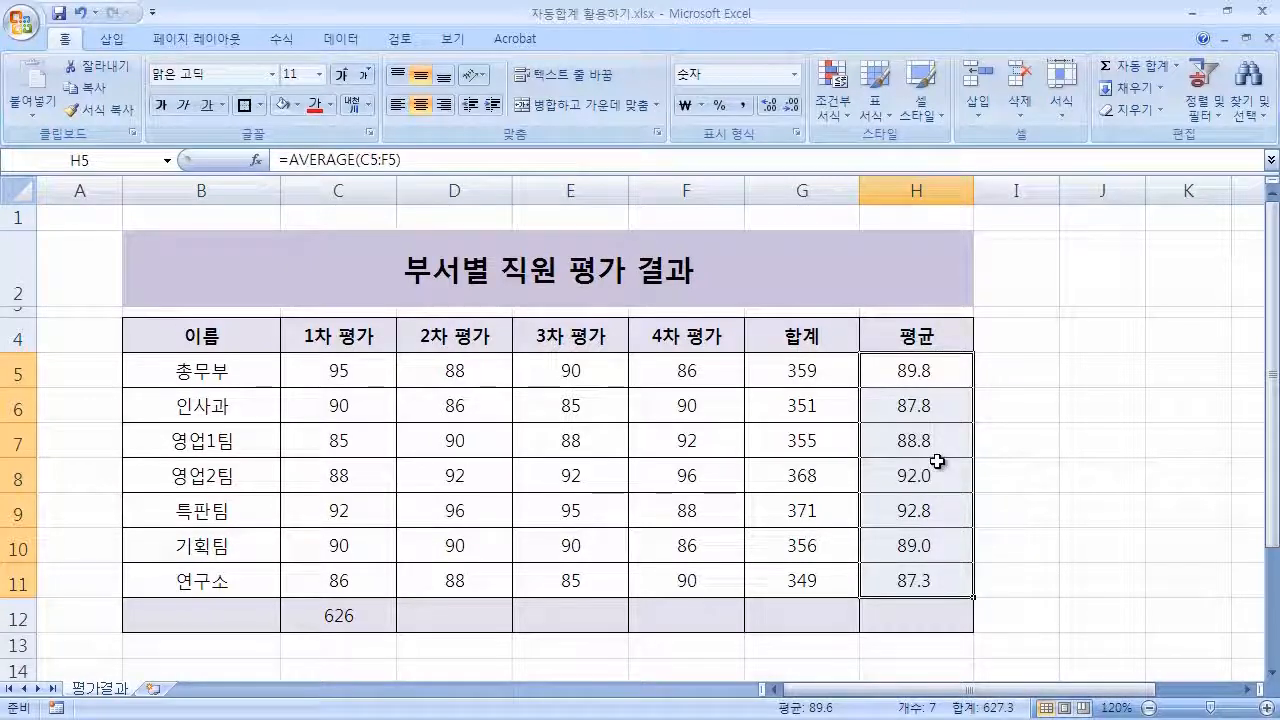
click(768, 108)
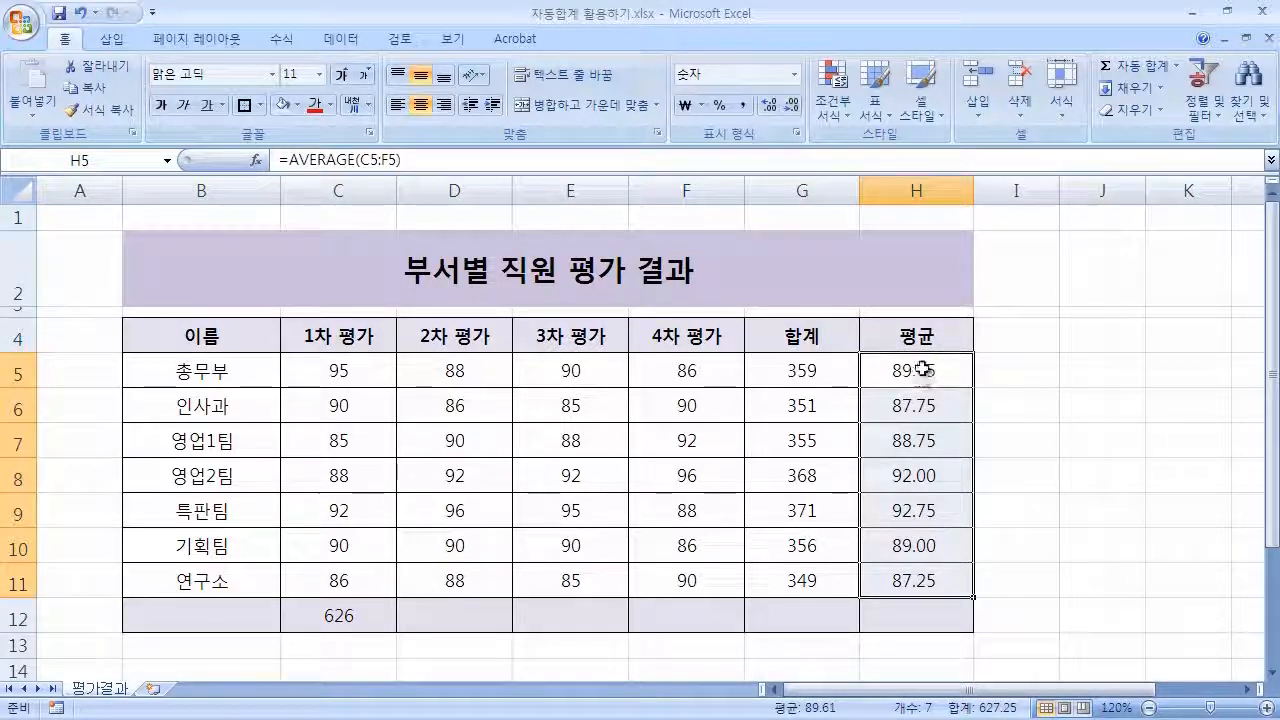
click(791, 105)
click(768, 105)
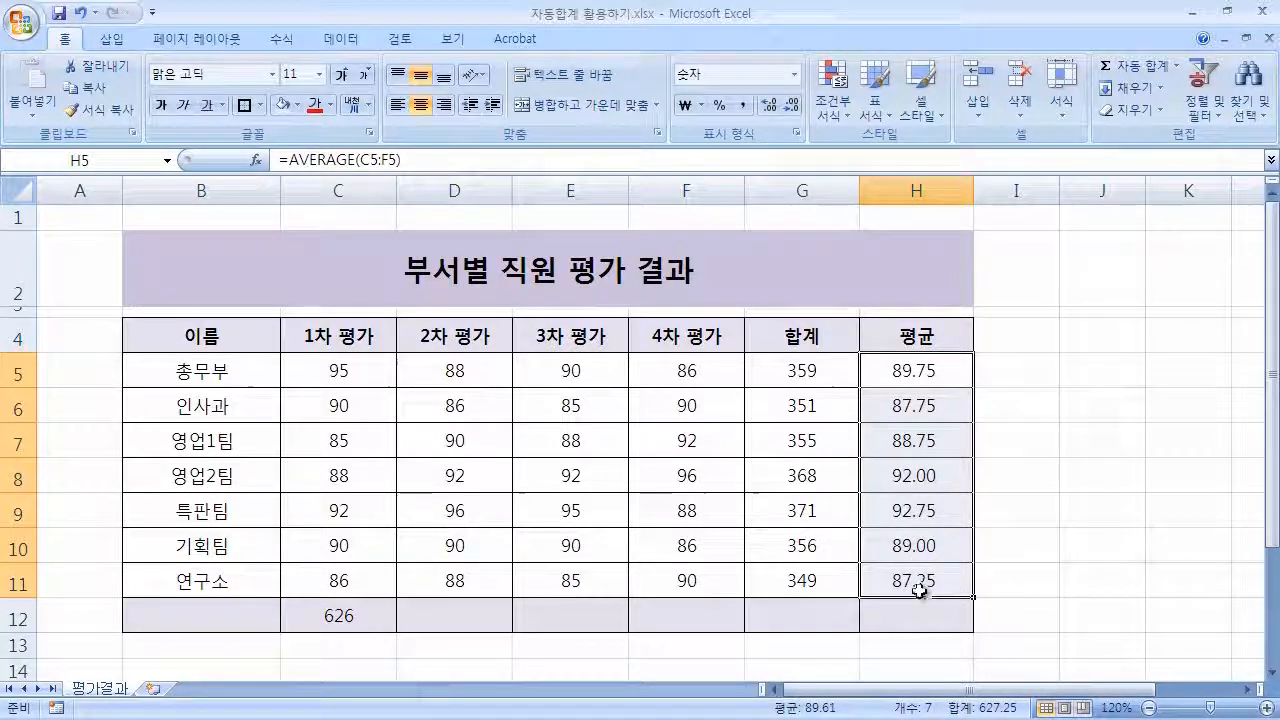
click(793, 106)
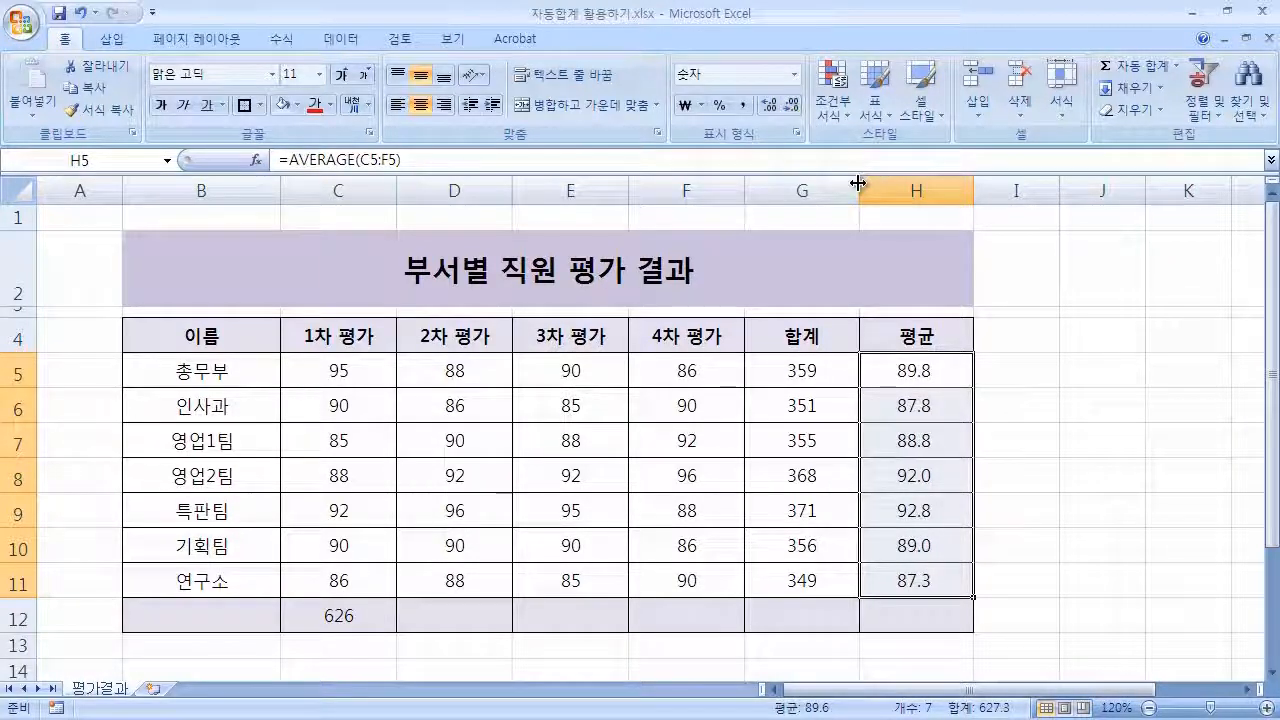
click(793, 106)
click(769, 105)
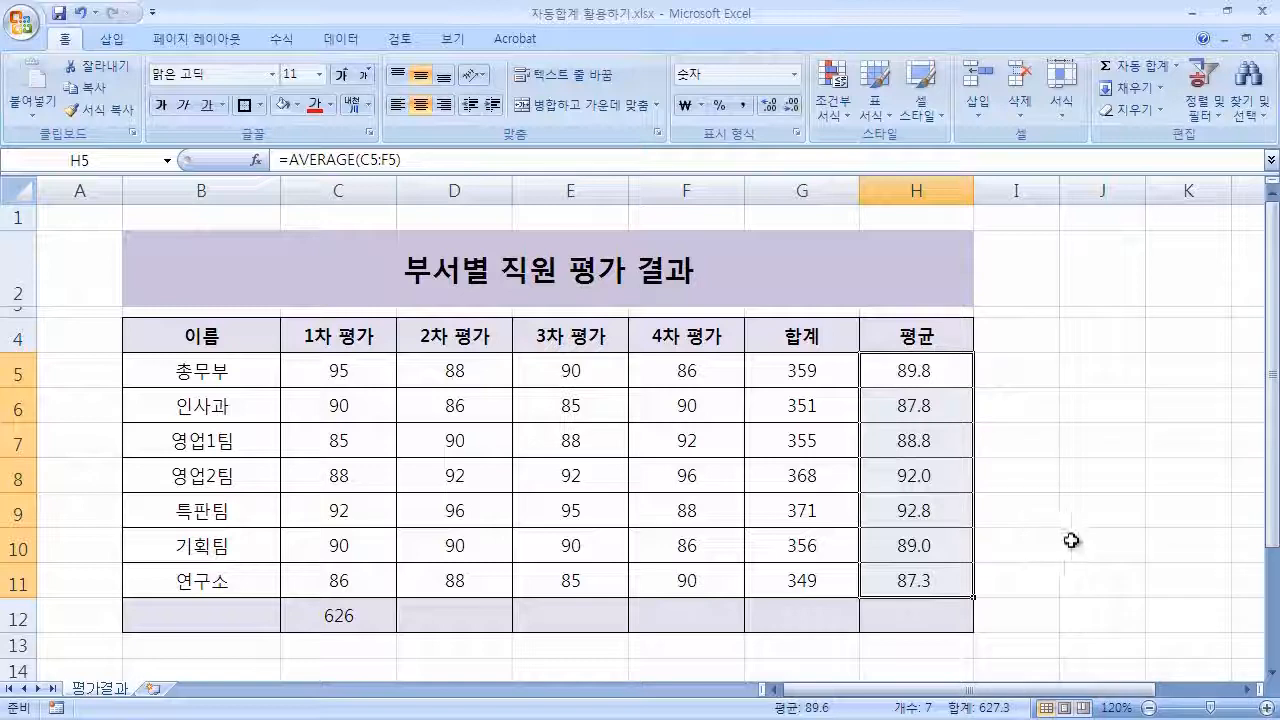
click(1057, 618)
click(1088, 636)
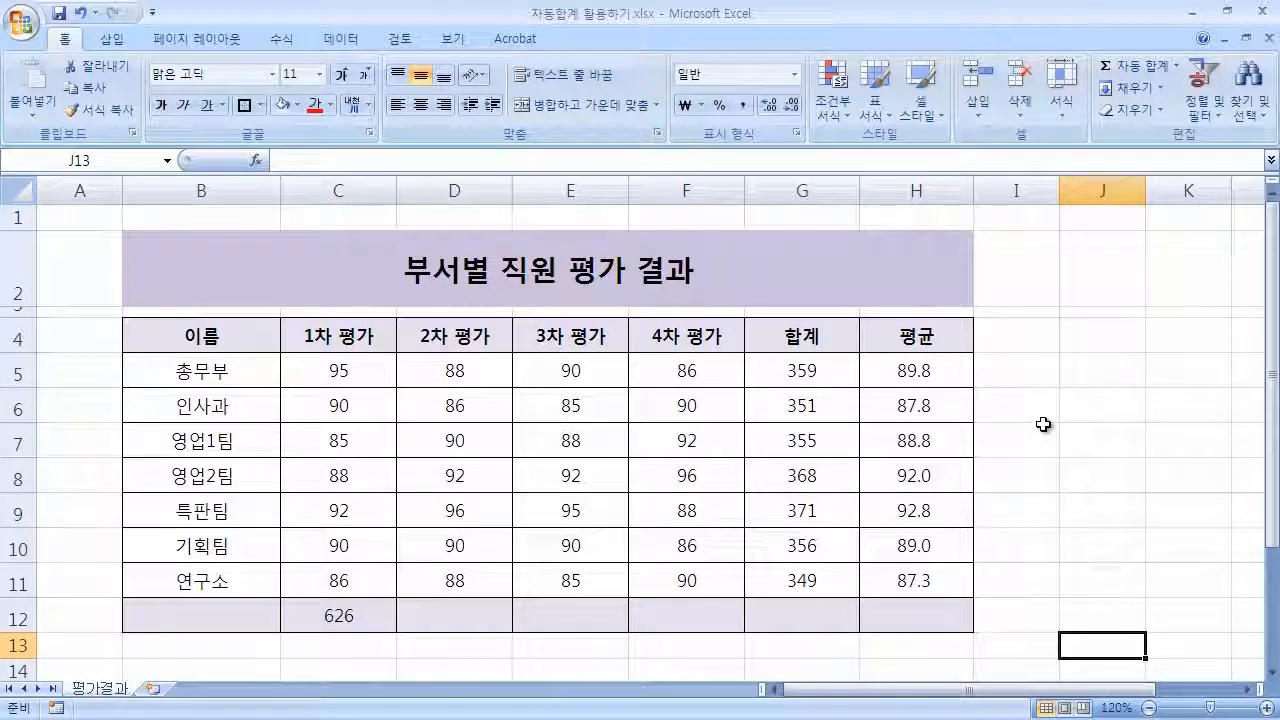
Clear the total in C12.
click(1120, 448)
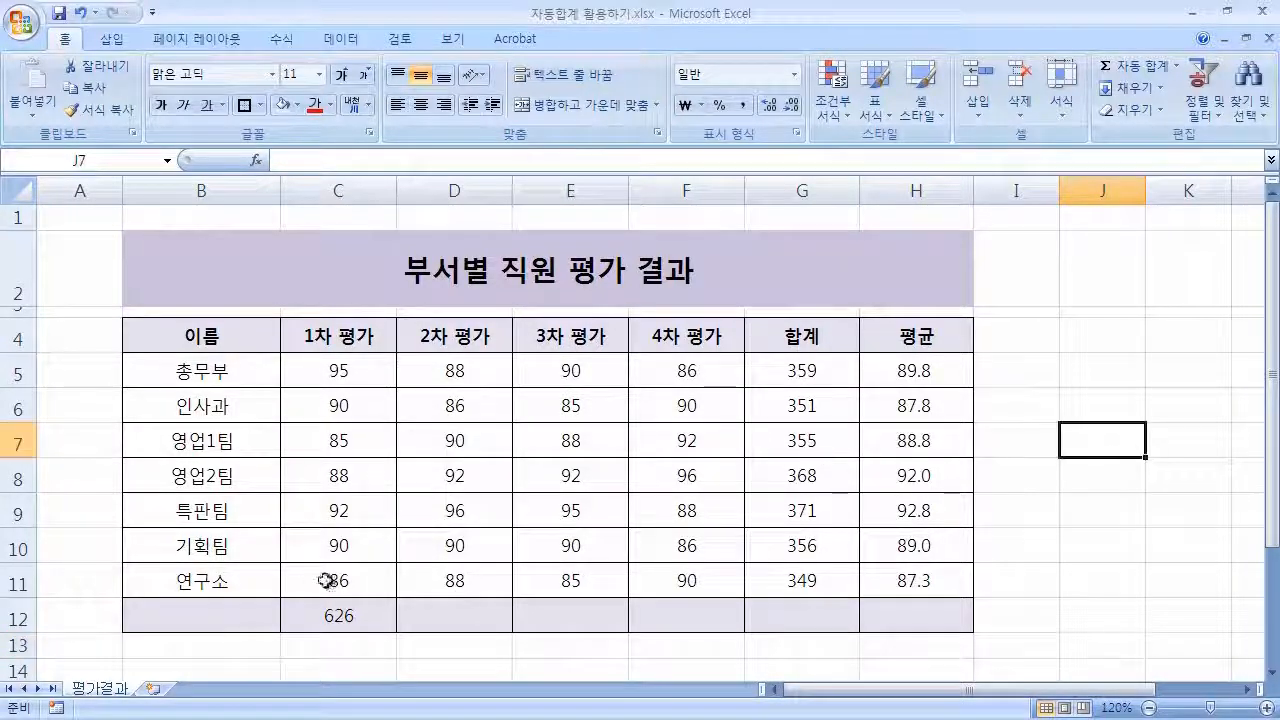
click(360, 619)
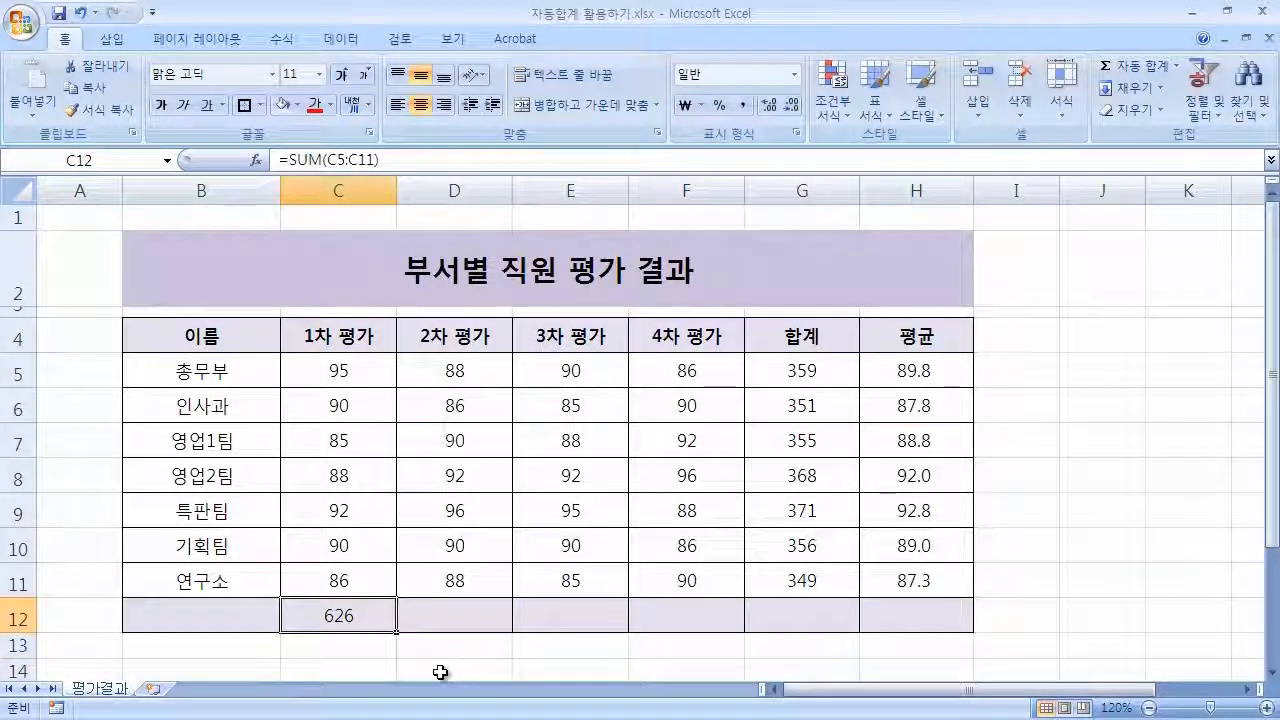
key(Delete)
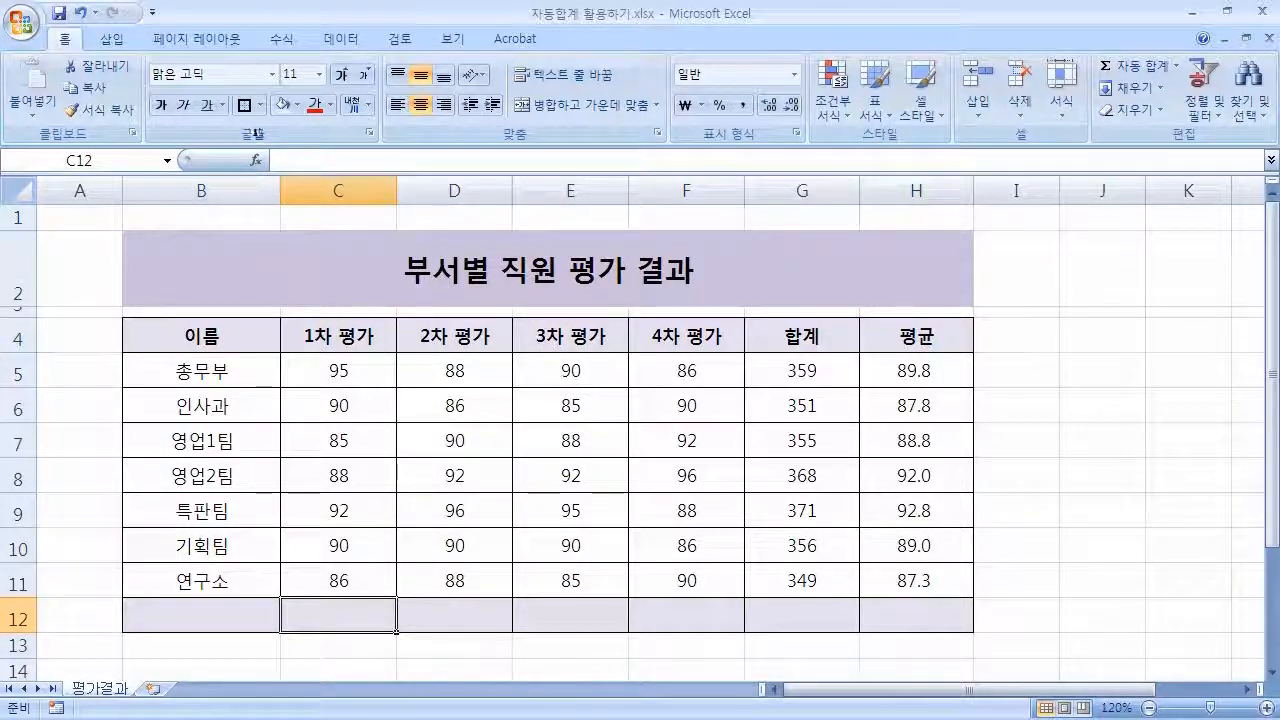
Put the AutoSum maximum of C5:C11 into C12 and check its formula.
click(295, 37)
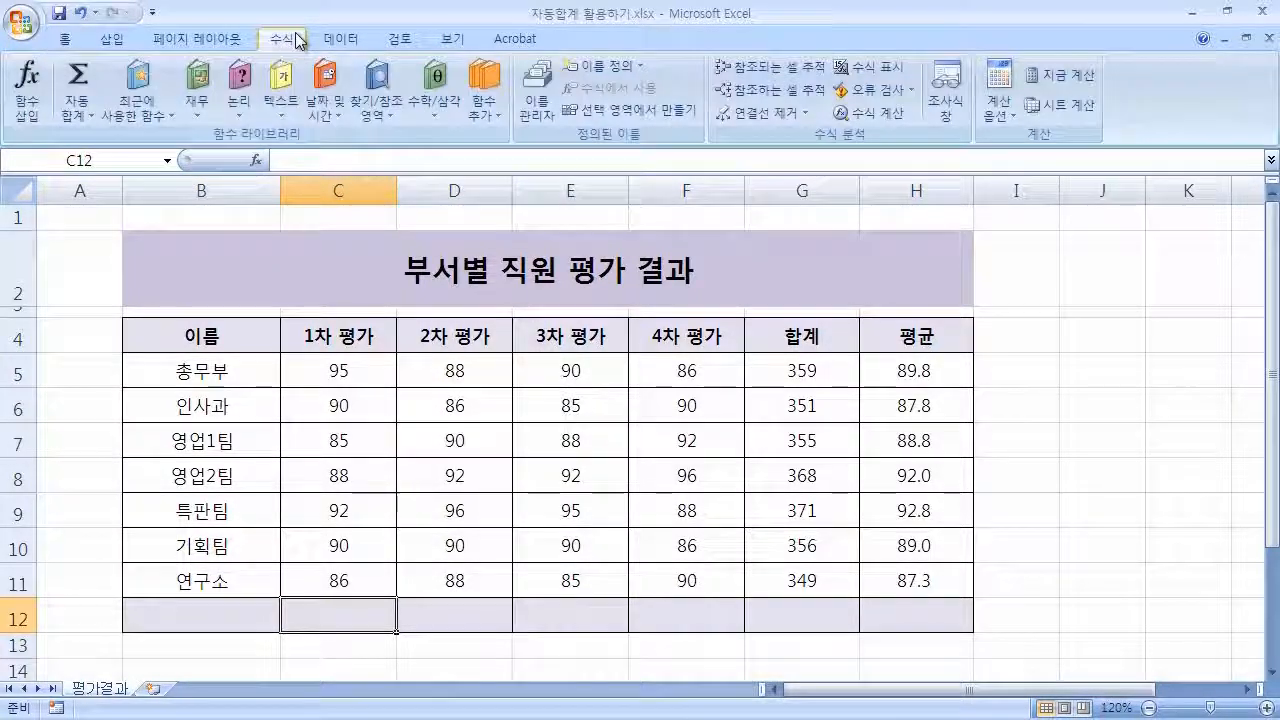
click(88, 114)
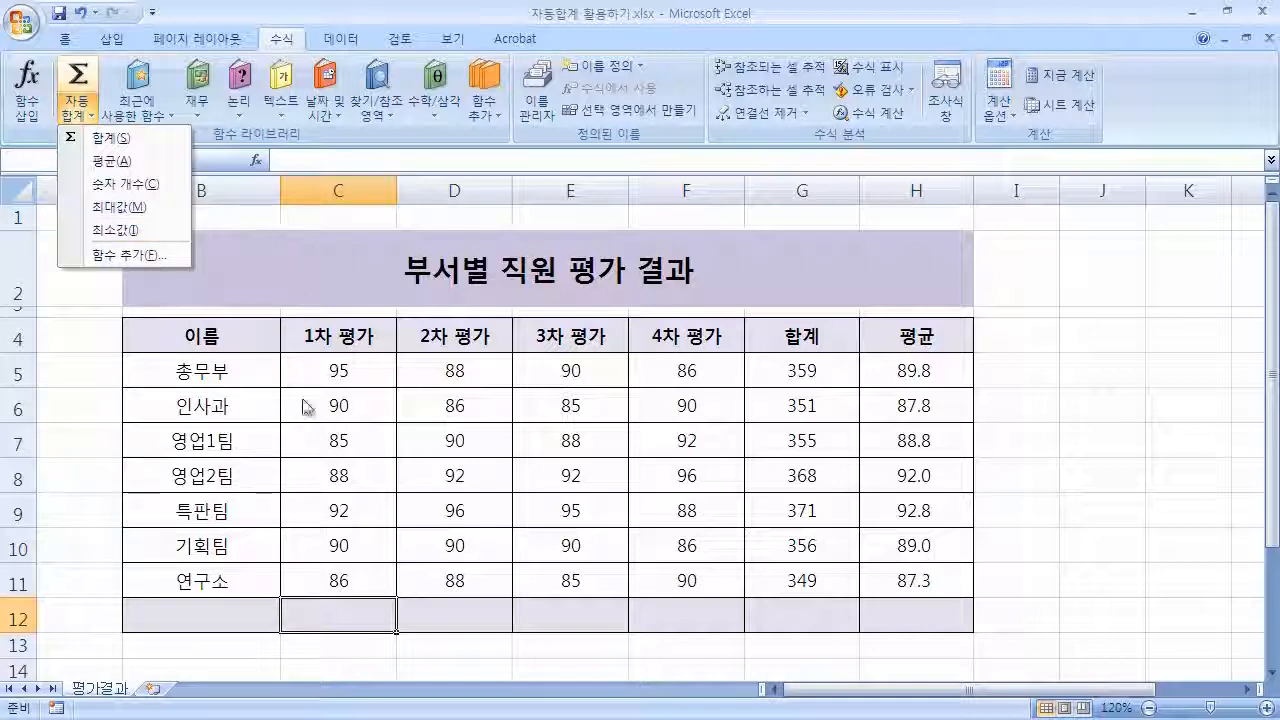
click(432, 386)
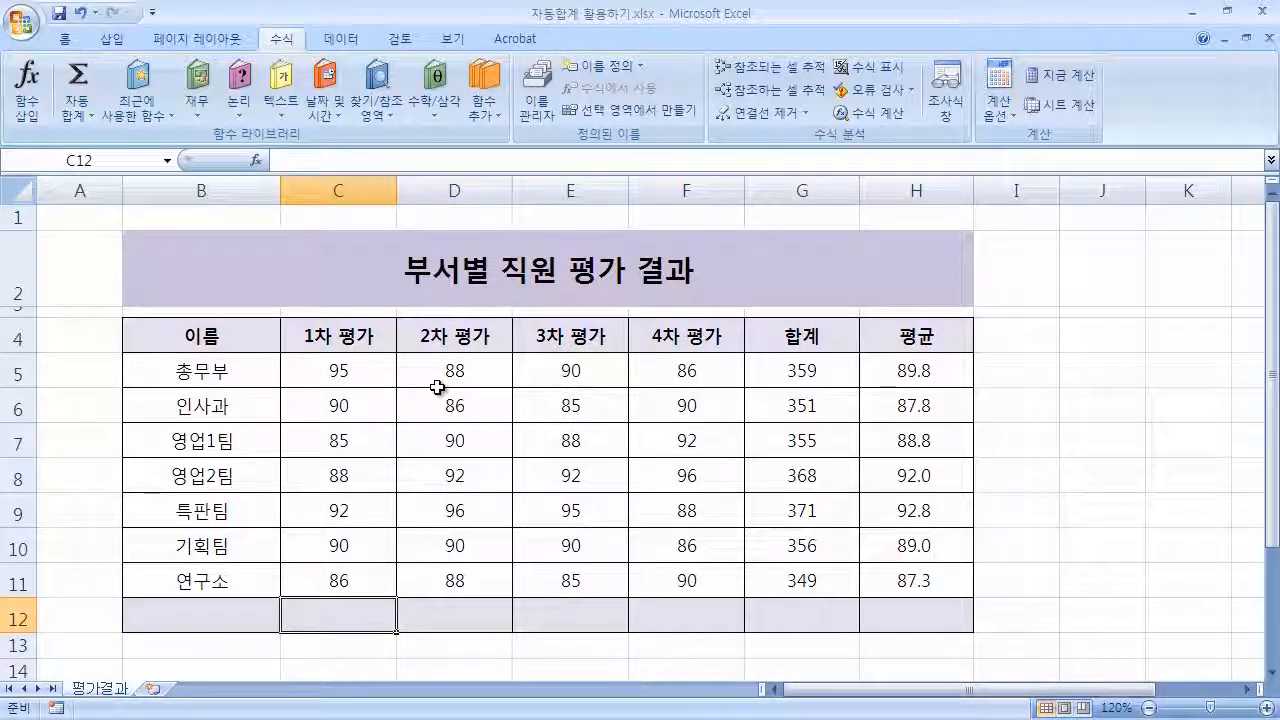
drag(382, 378, 398, 614)
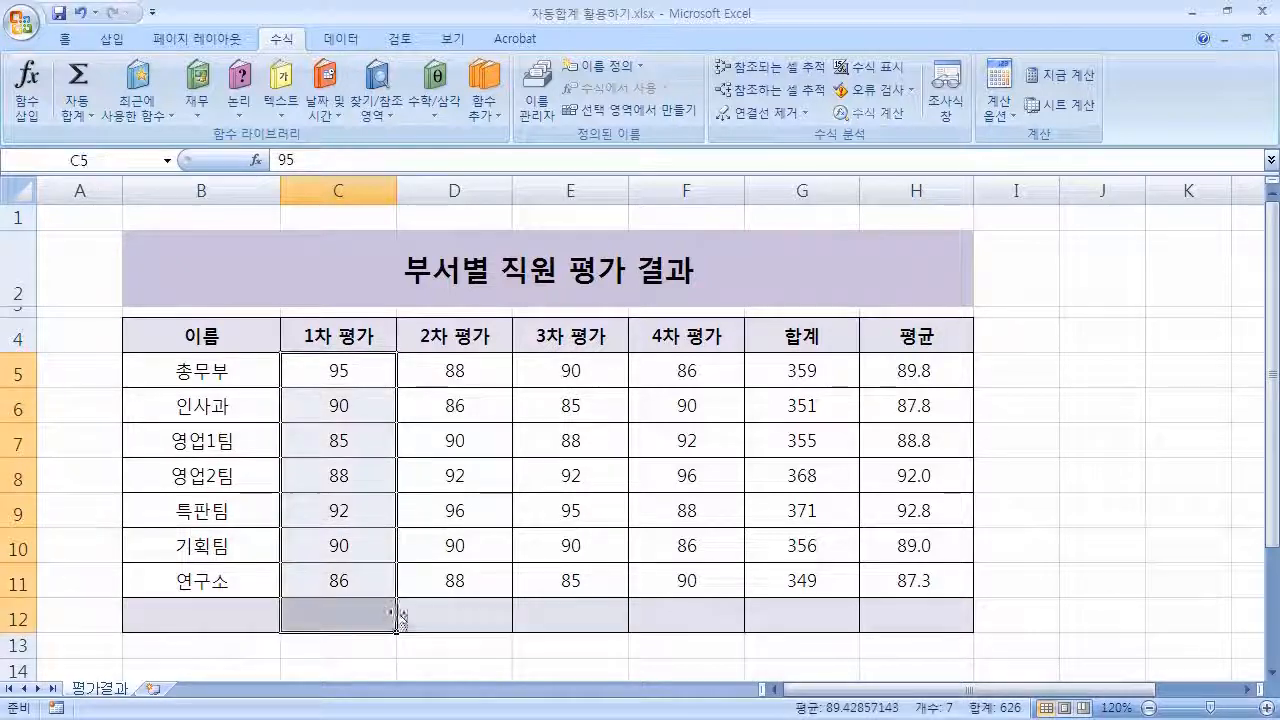
click(78, 116)
click(168, 207)
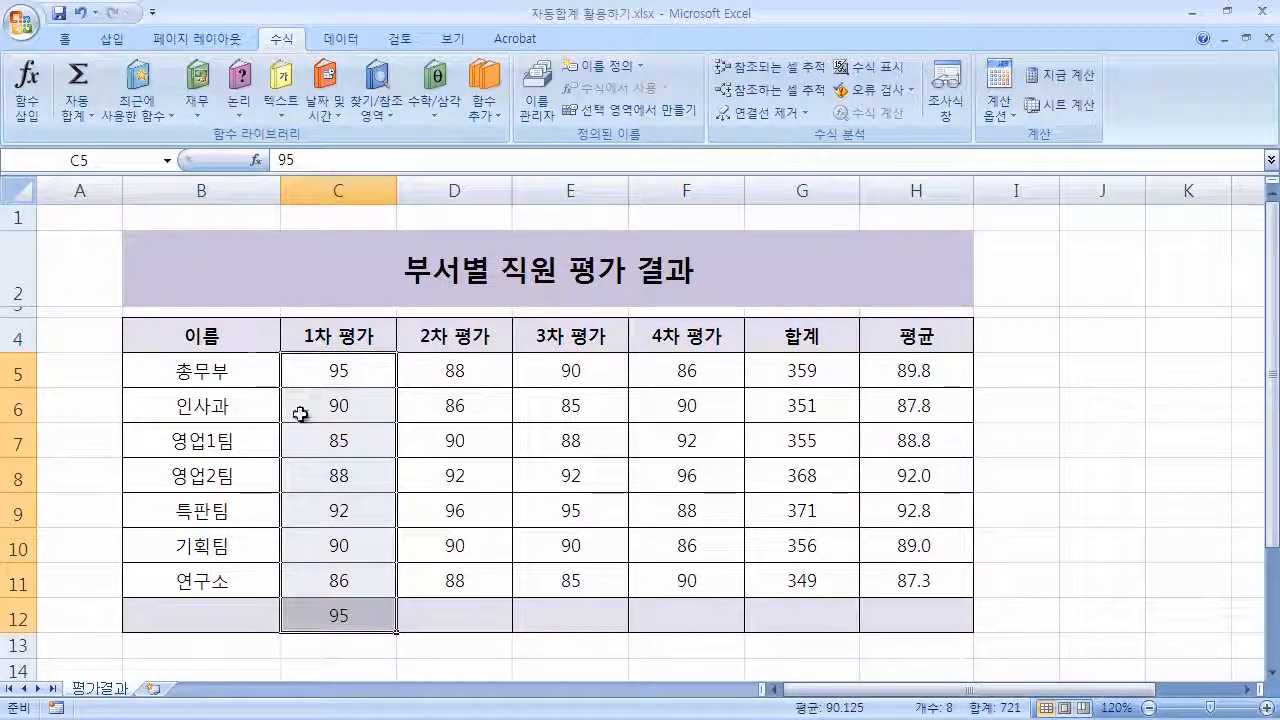
click(494, 515)
click(345, 617)
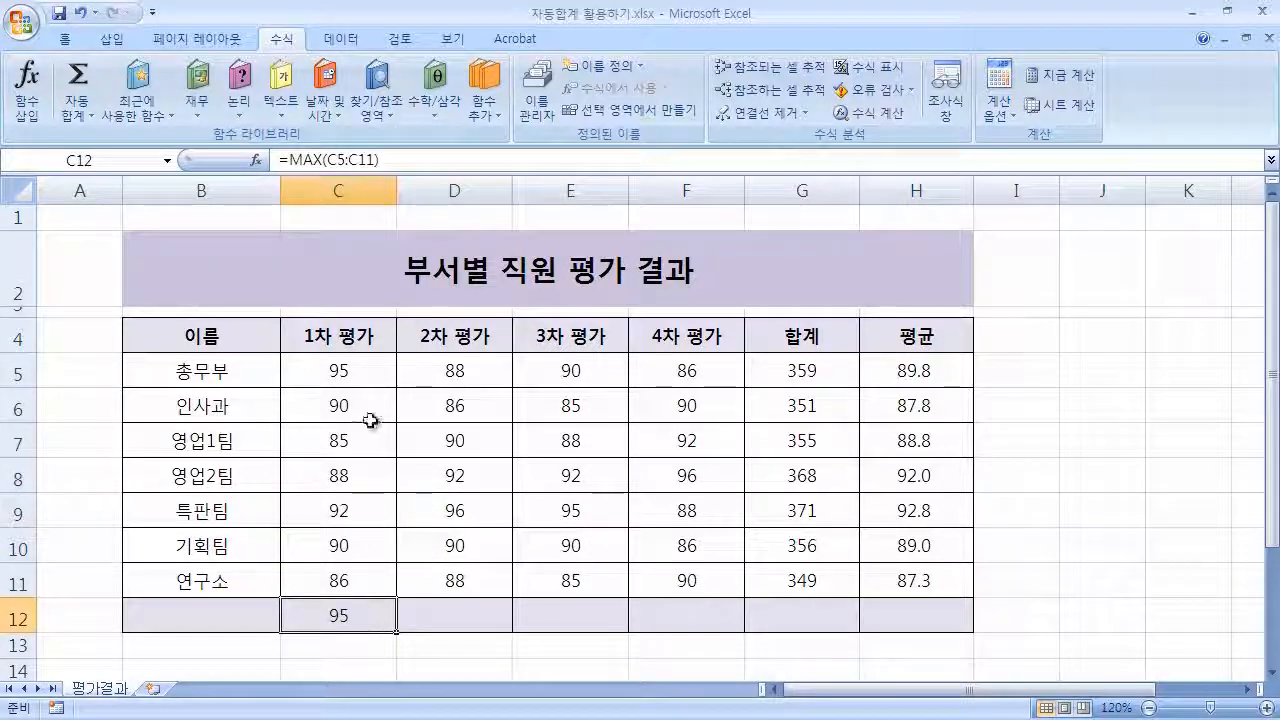
Put the AutoSum minimum of the 2nd-evaluation scores D5:D11 into D12.
drag(362, 376, 367, 568)
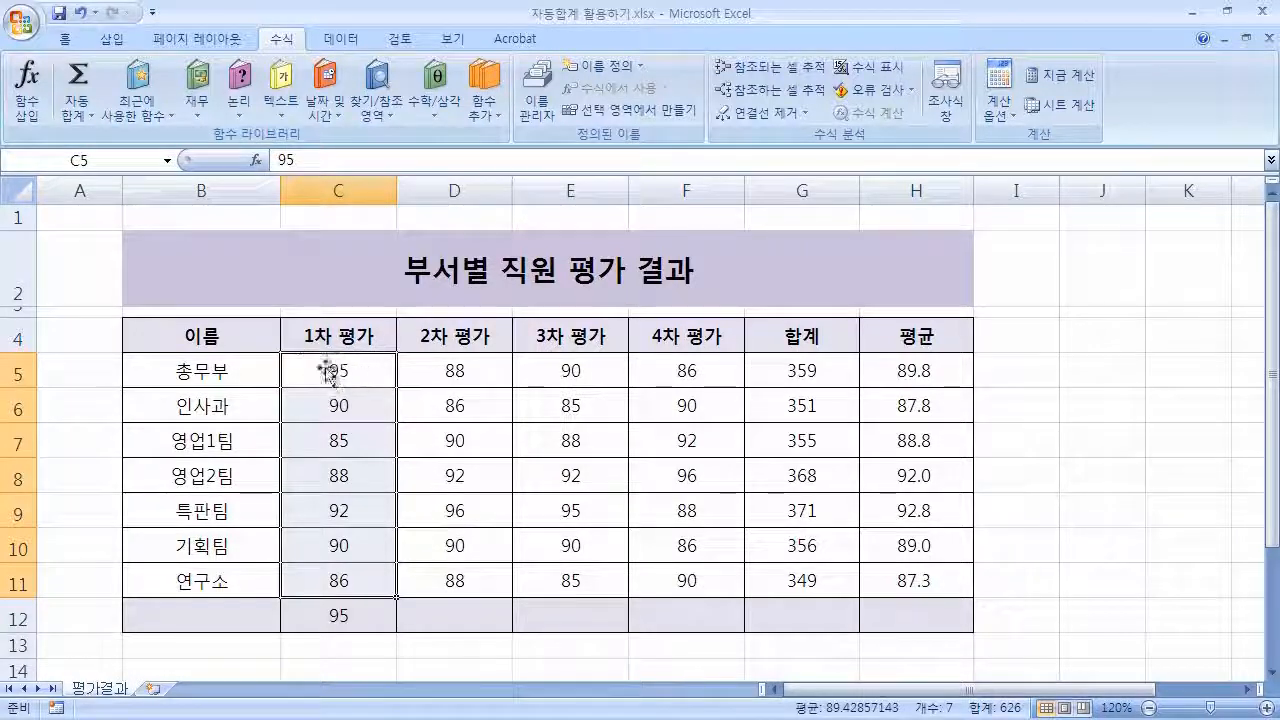
click(541, 495)
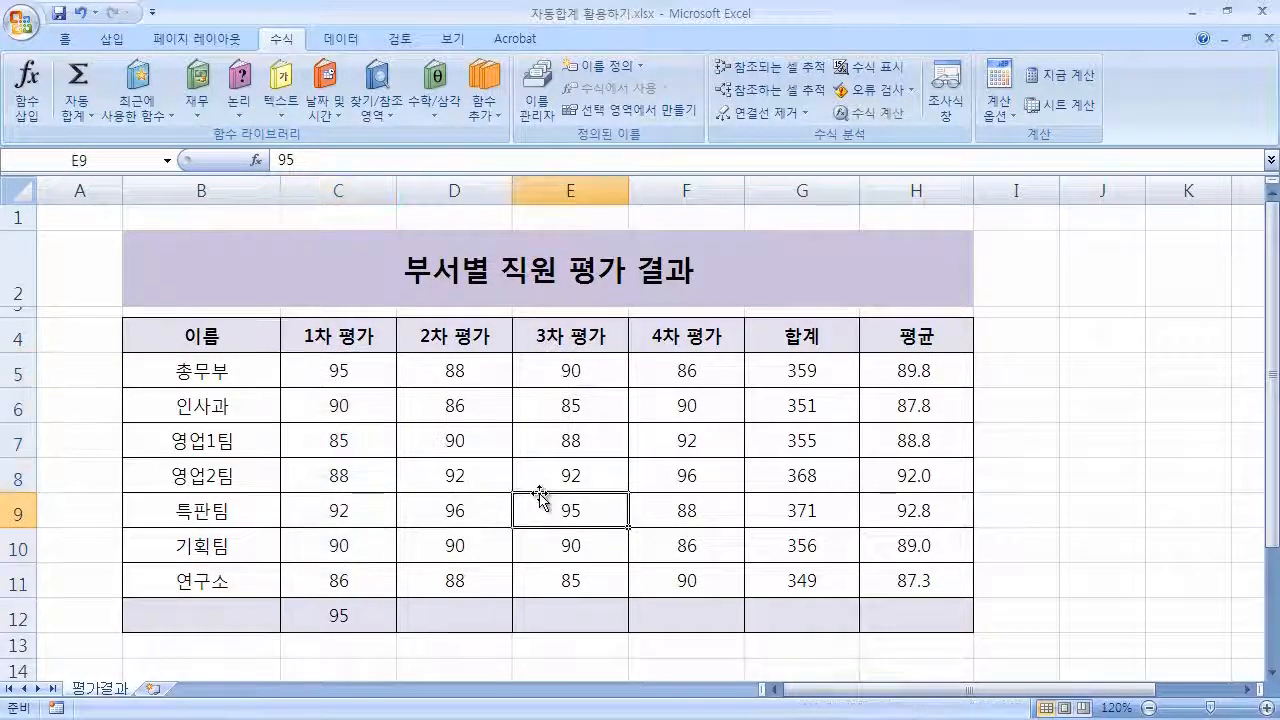
drag(486, 372, 480, 610)
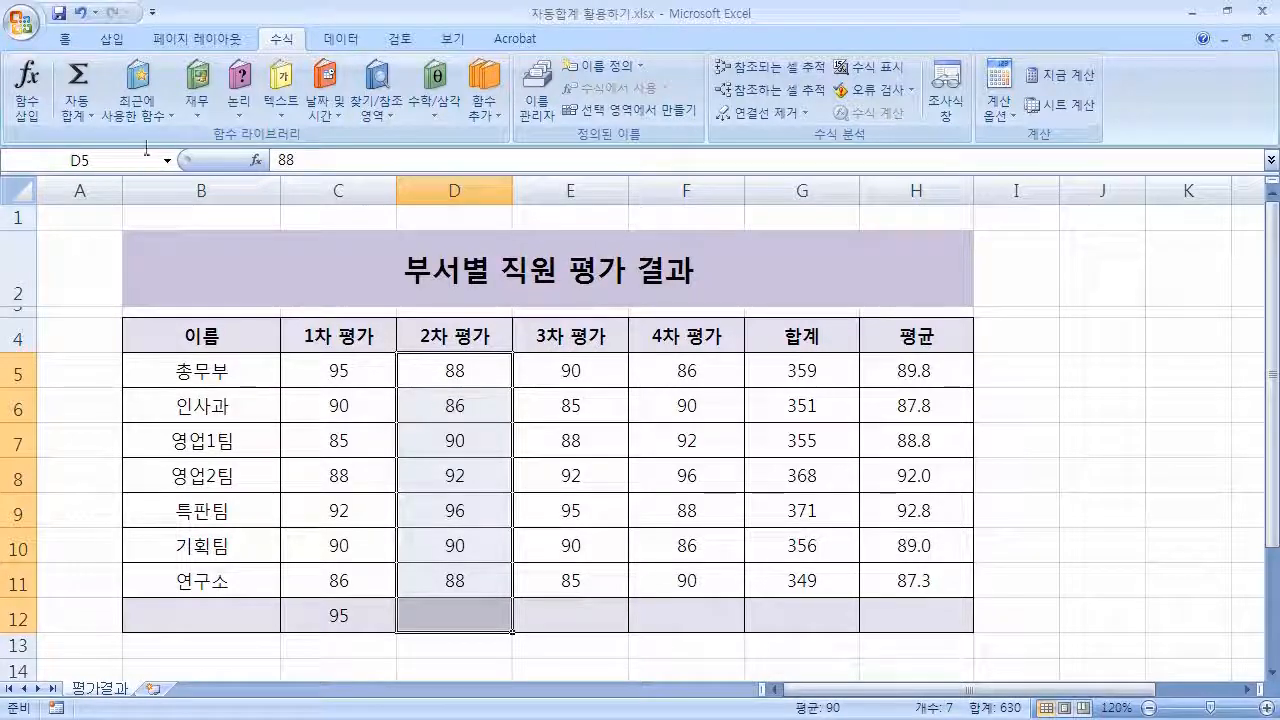
click(84, 119)
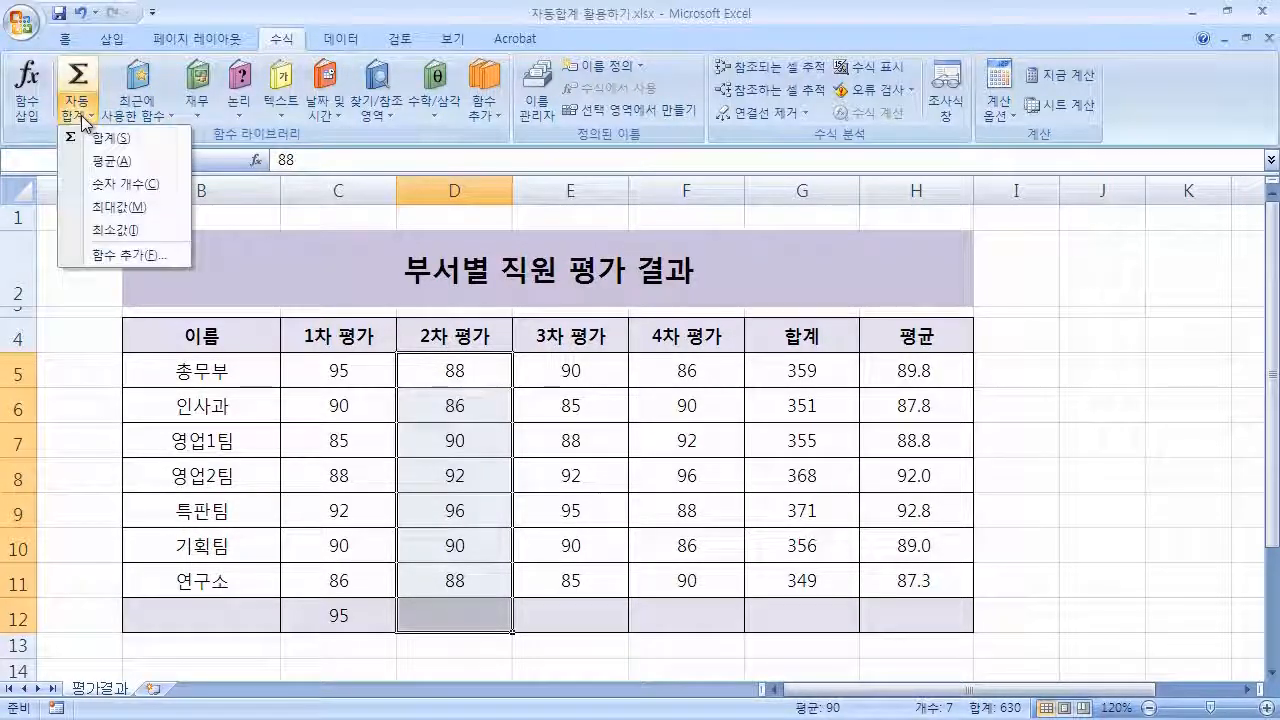
click(172, 233)
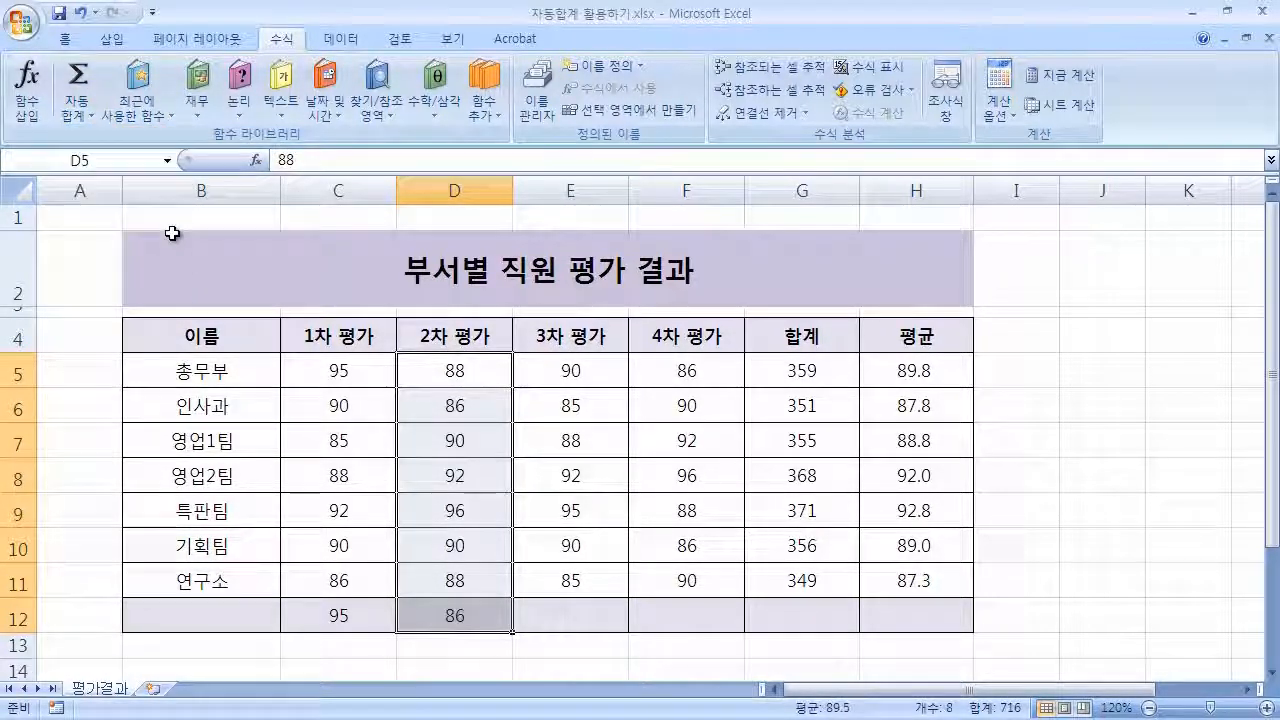
Enter an AutoSum Count Numbers formula in J5 covering the score range C5:G11.
click(608, 615)
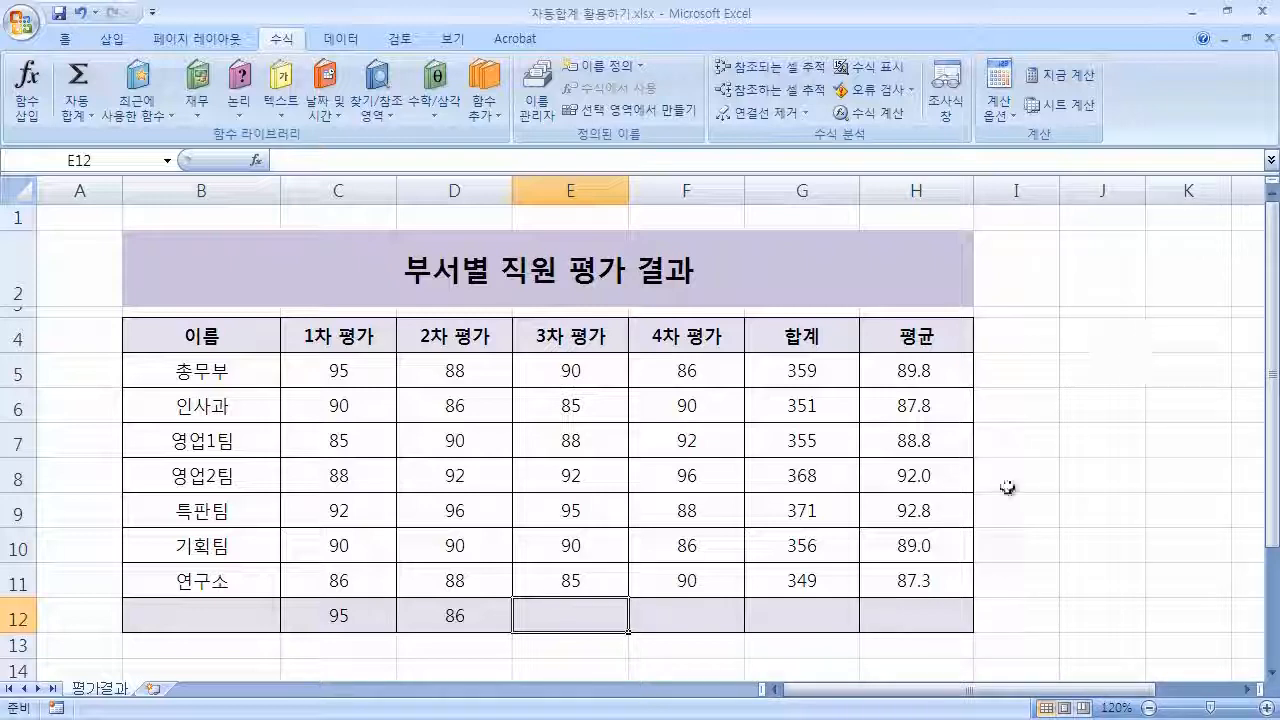
click(1095, 340)
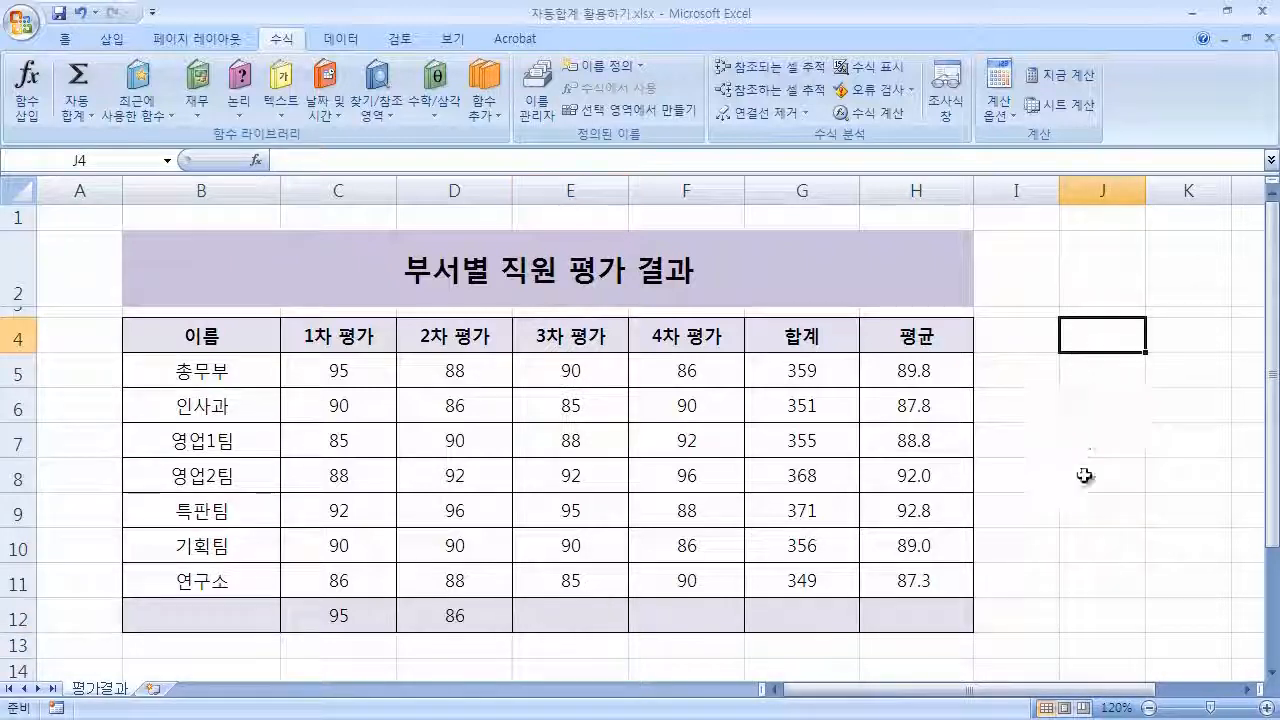
click(1086, 377)
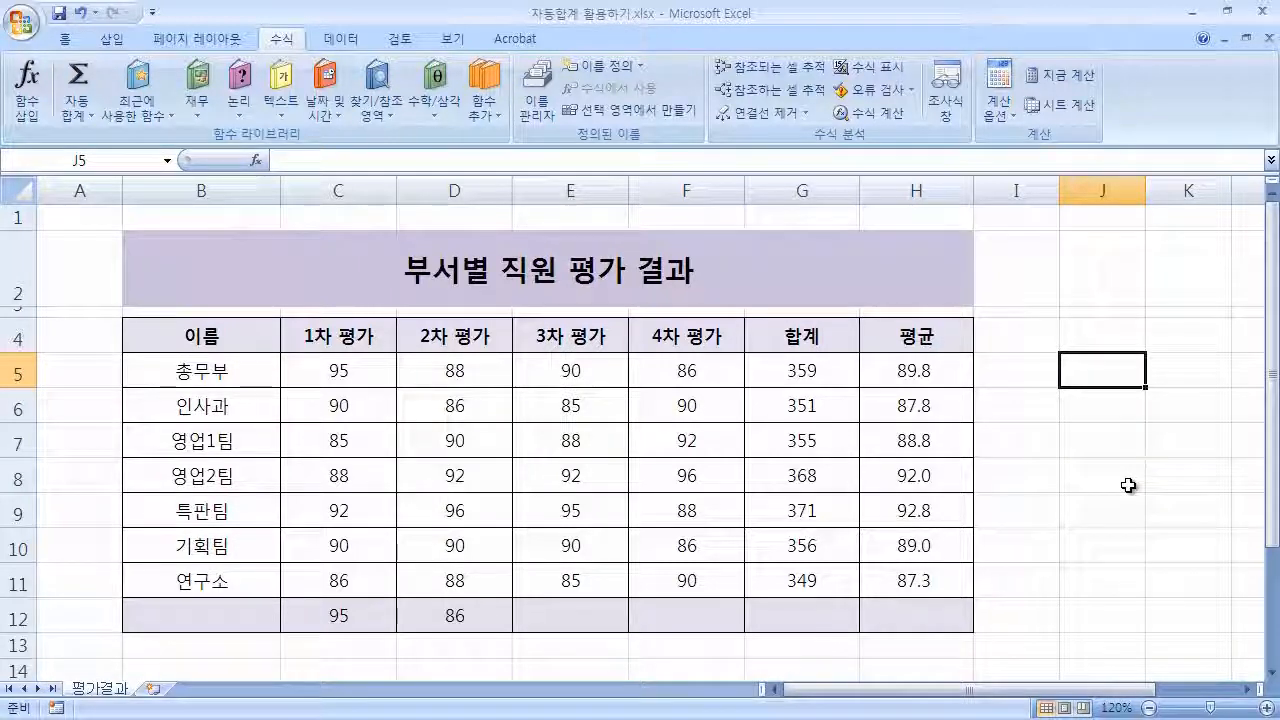
click(82, 114)
click(125, 184)
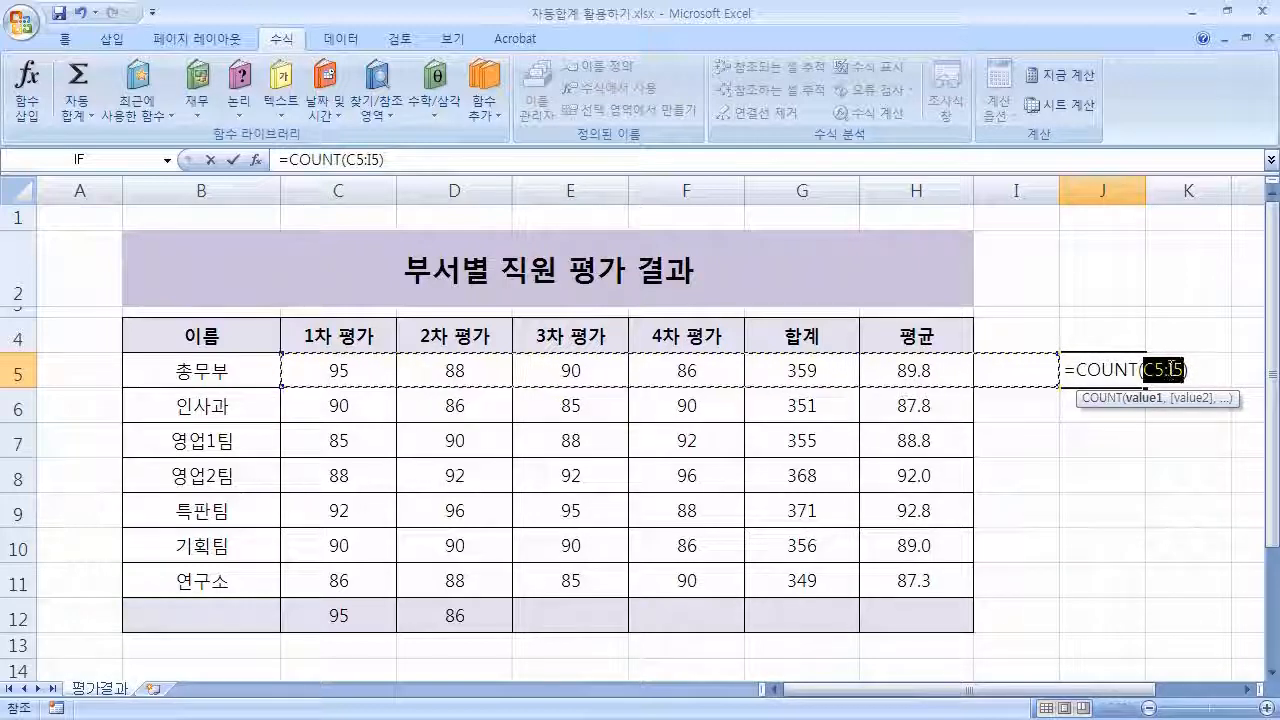
drag(343, 369, 783, 580)
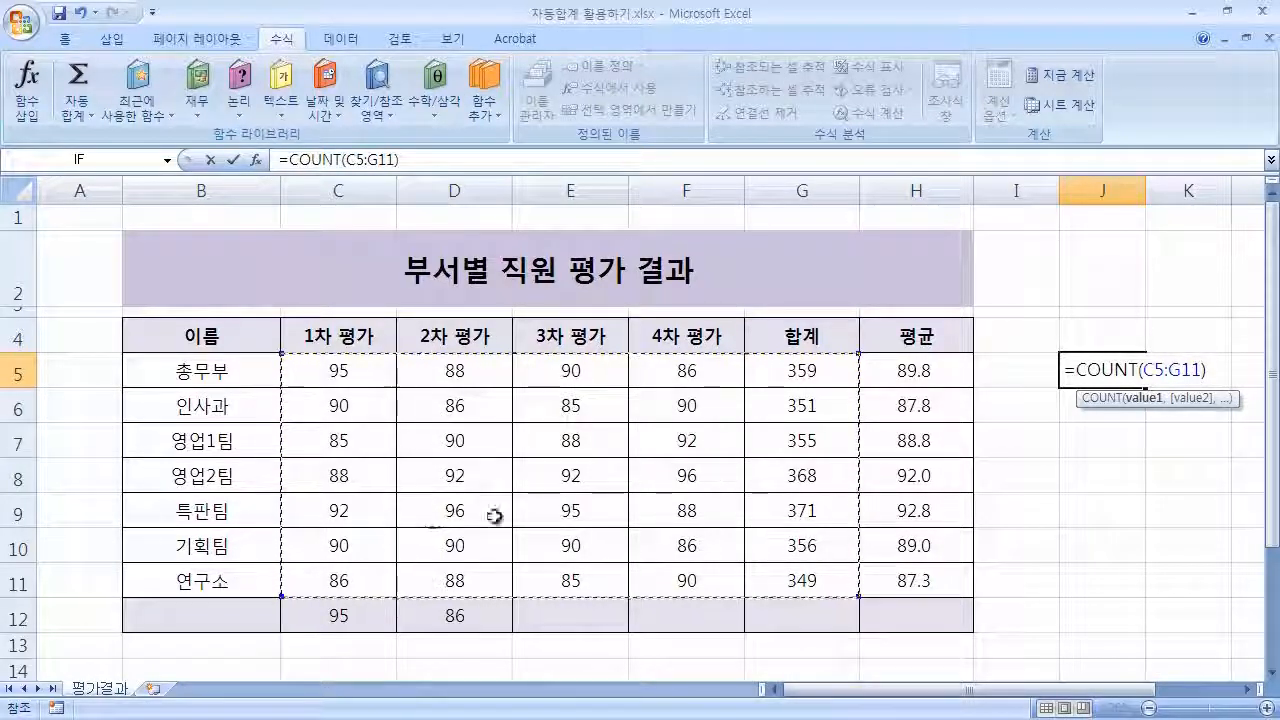
click(1208, 370)
key(Return)
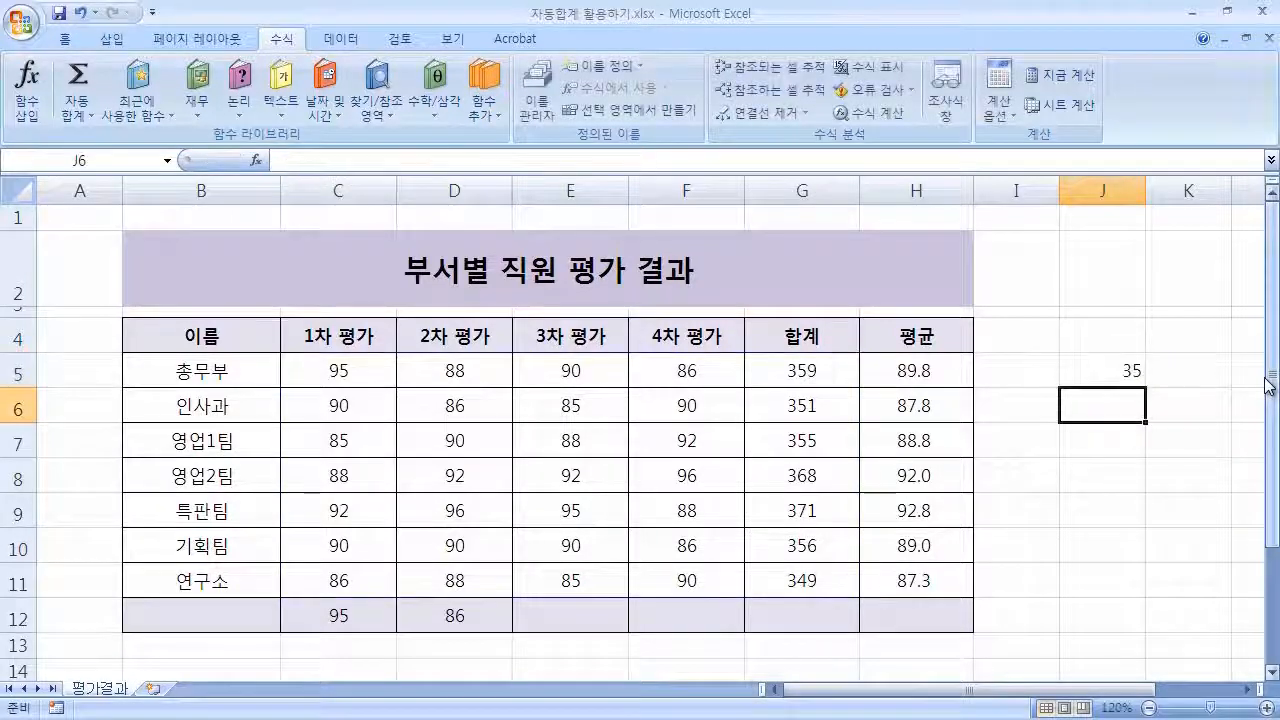
Delete the 4th-evaluation score in F11.
key(Up)
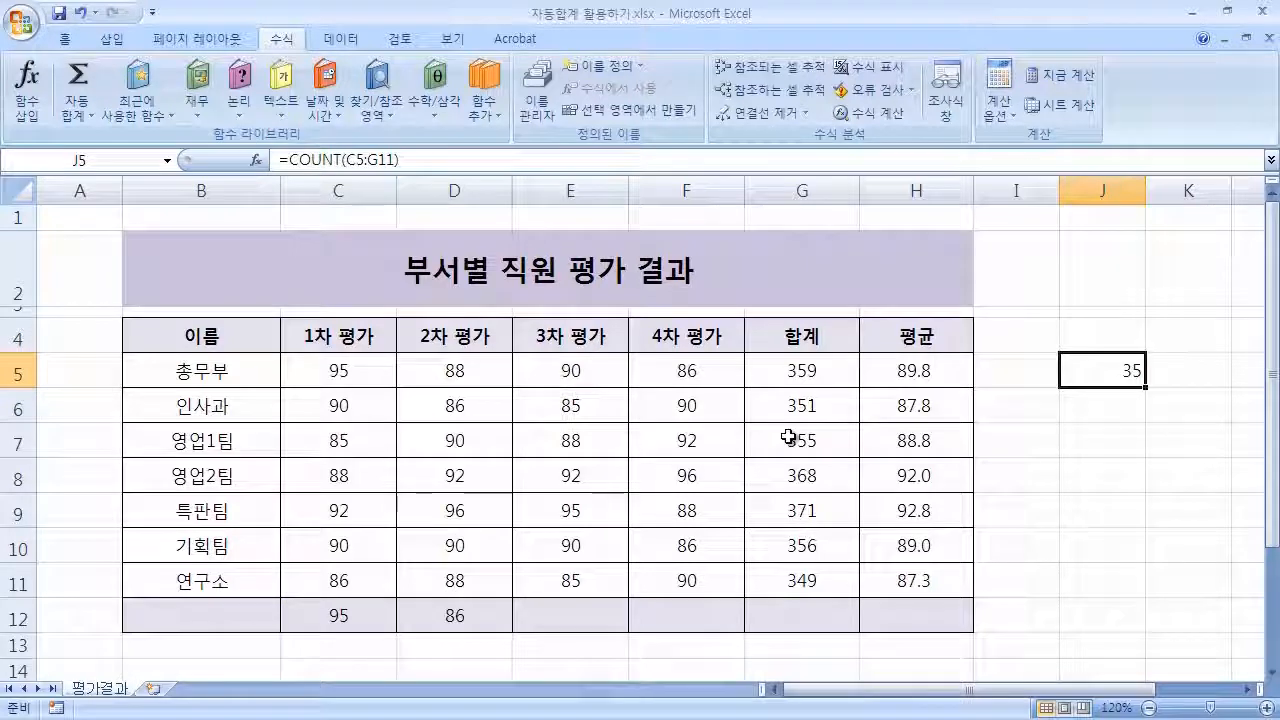
click(700, 581)
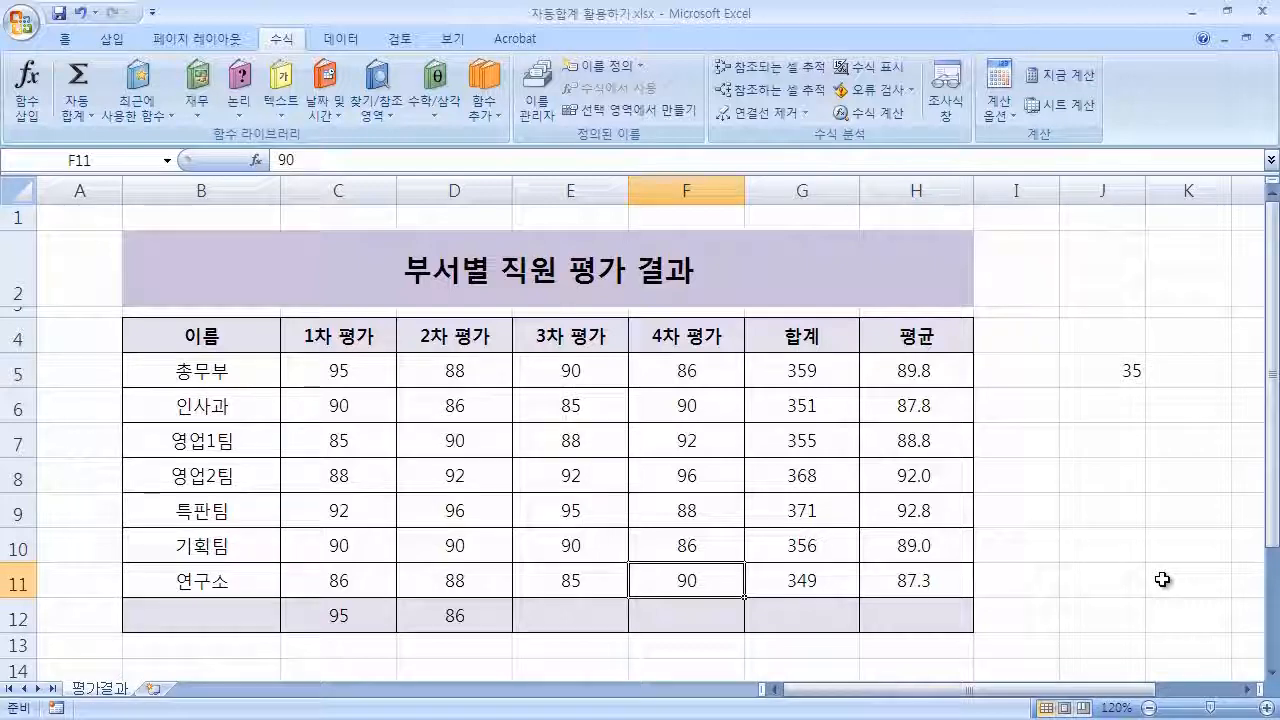
key(Delete)
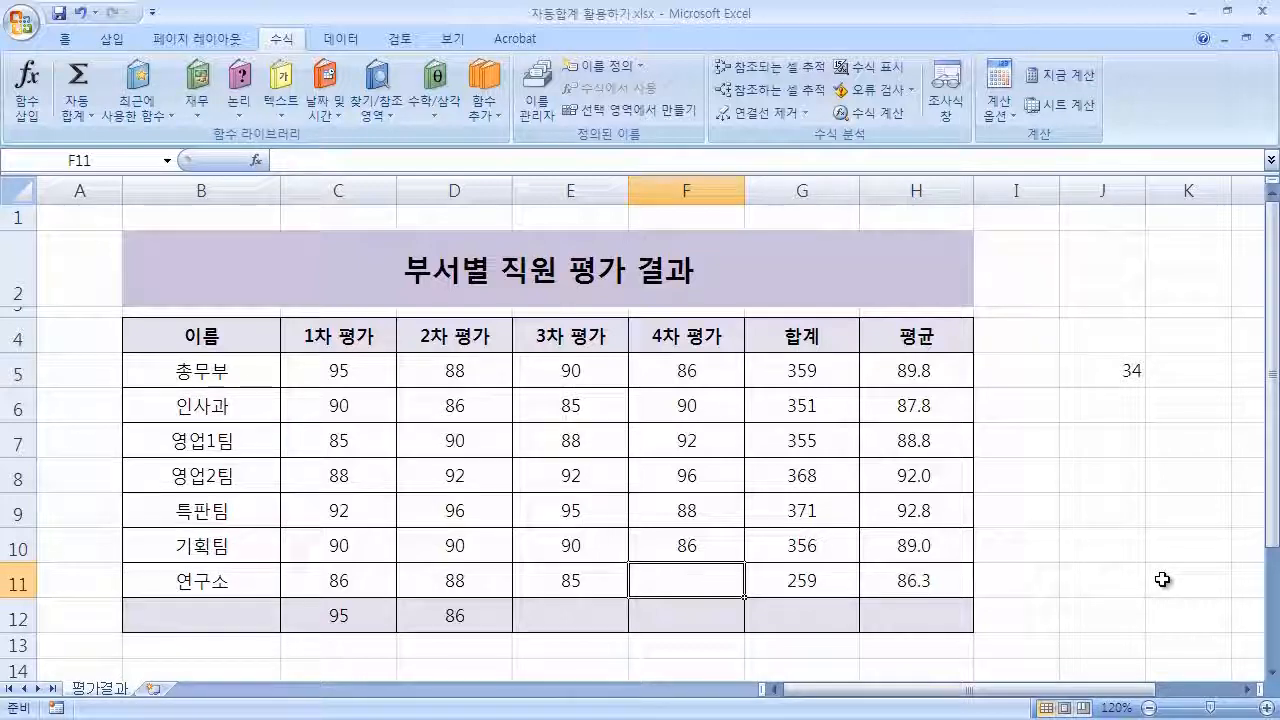
Open the COUNT formula in J5 to check its range, then confirm it.
click(1118, 370)
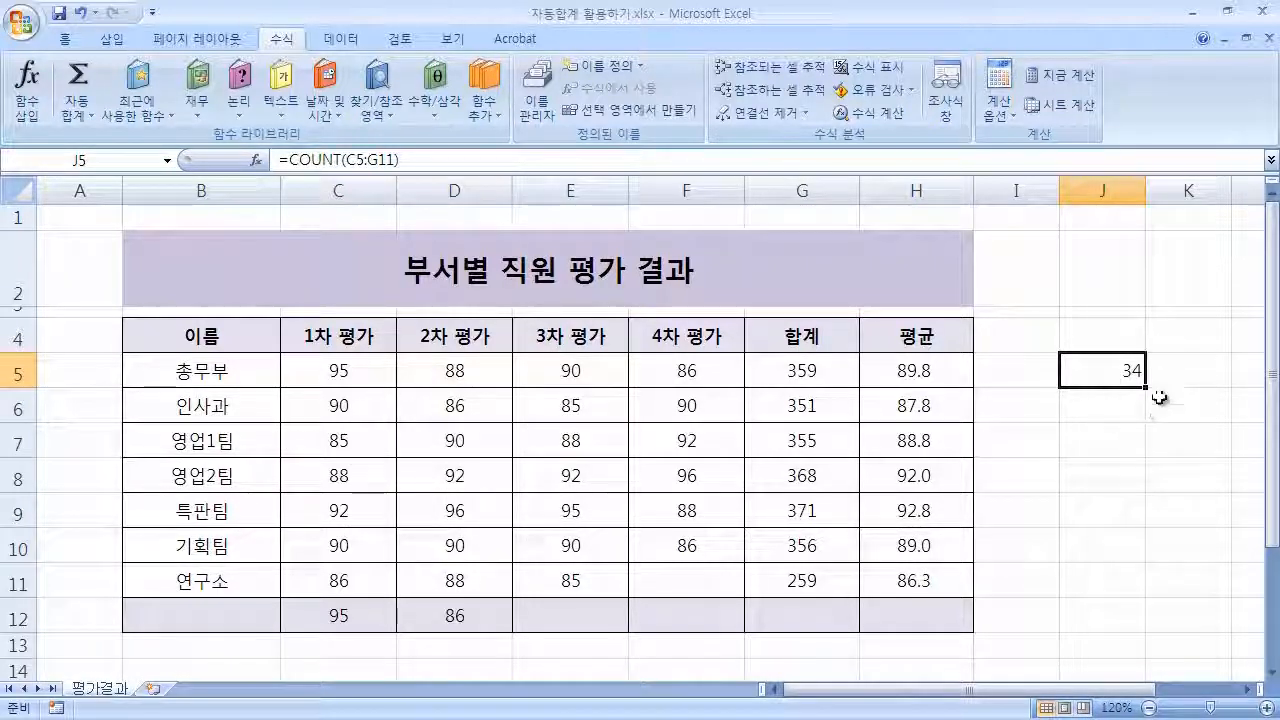
double_click(1105, 370)
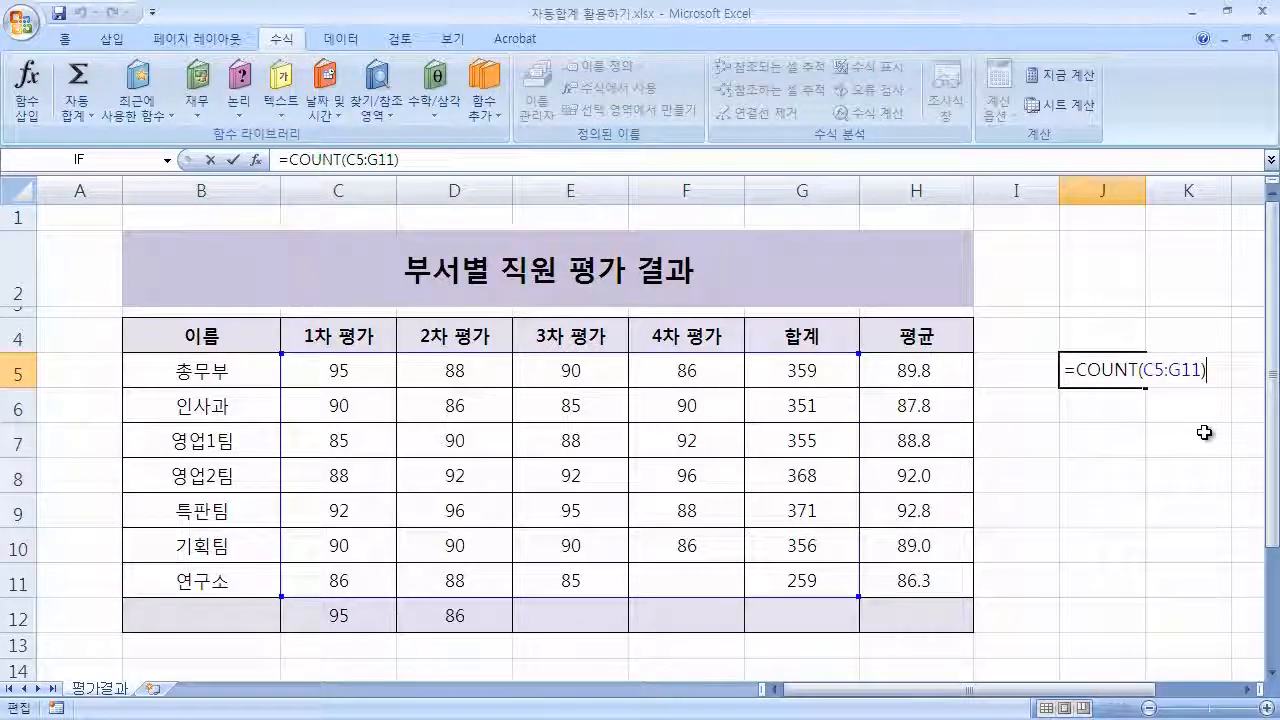
key(Return)
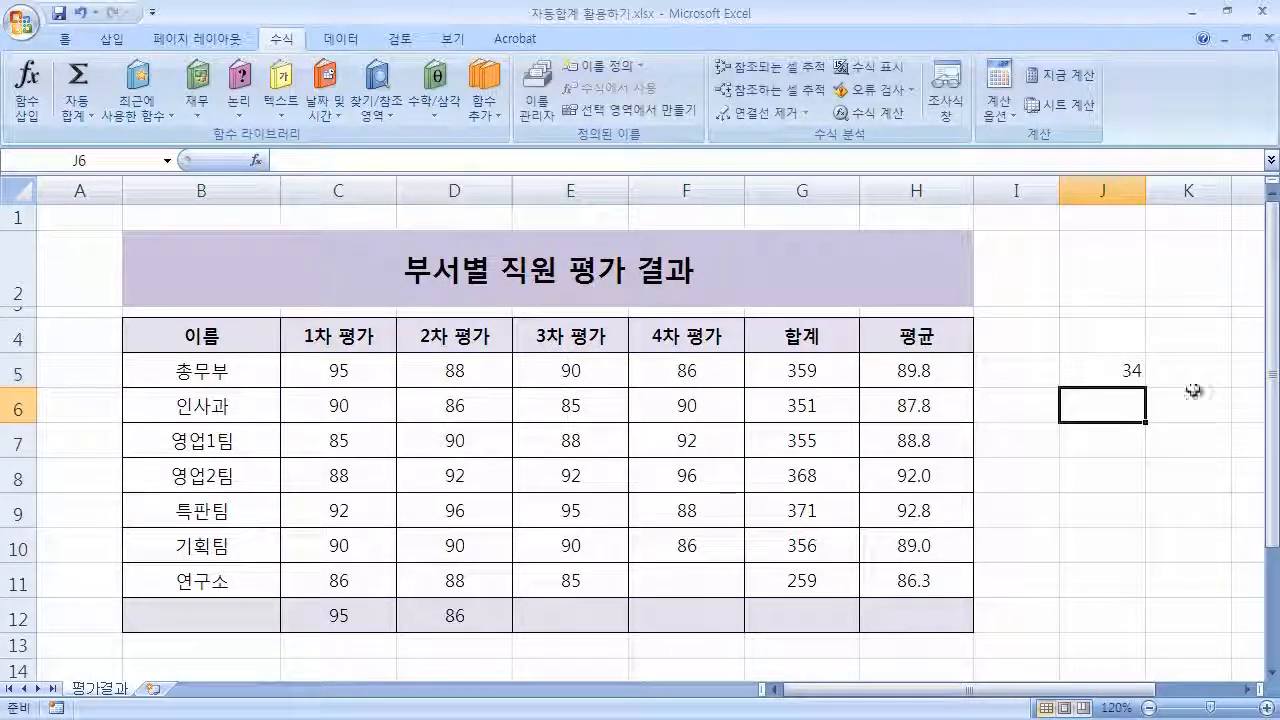
click(74, 118)
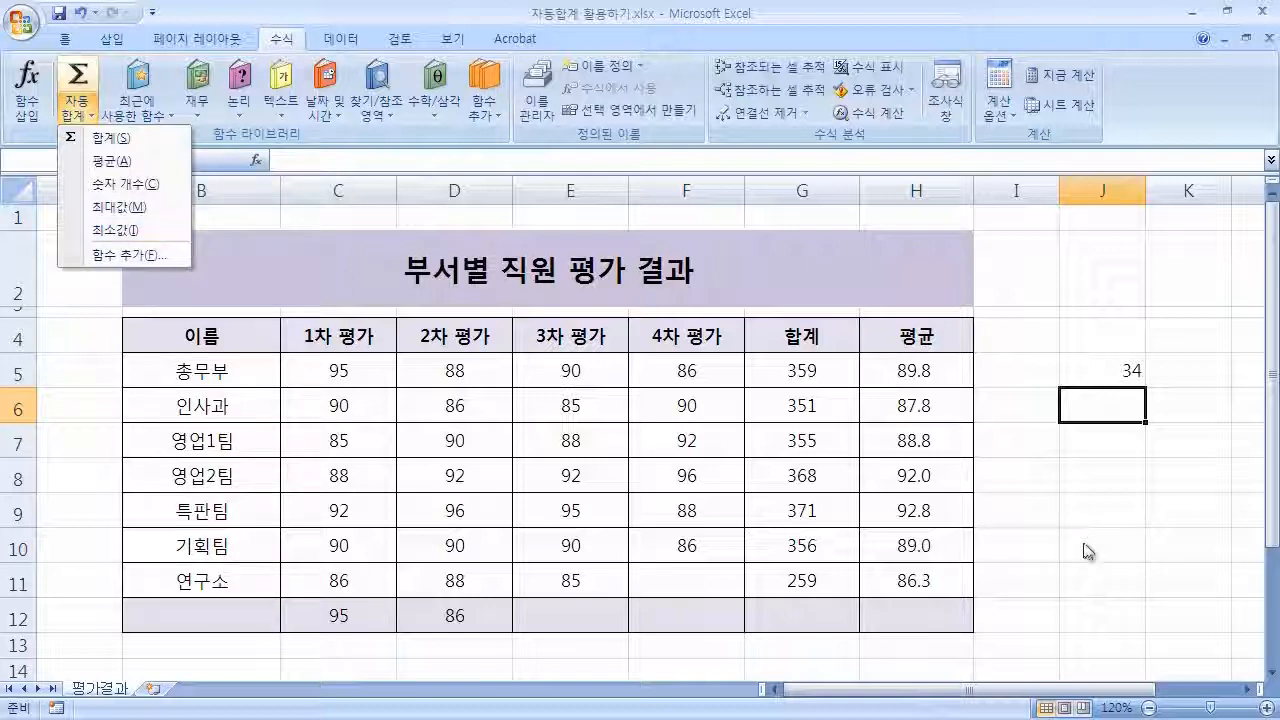
click(1132, 532)
click(1118, 514)
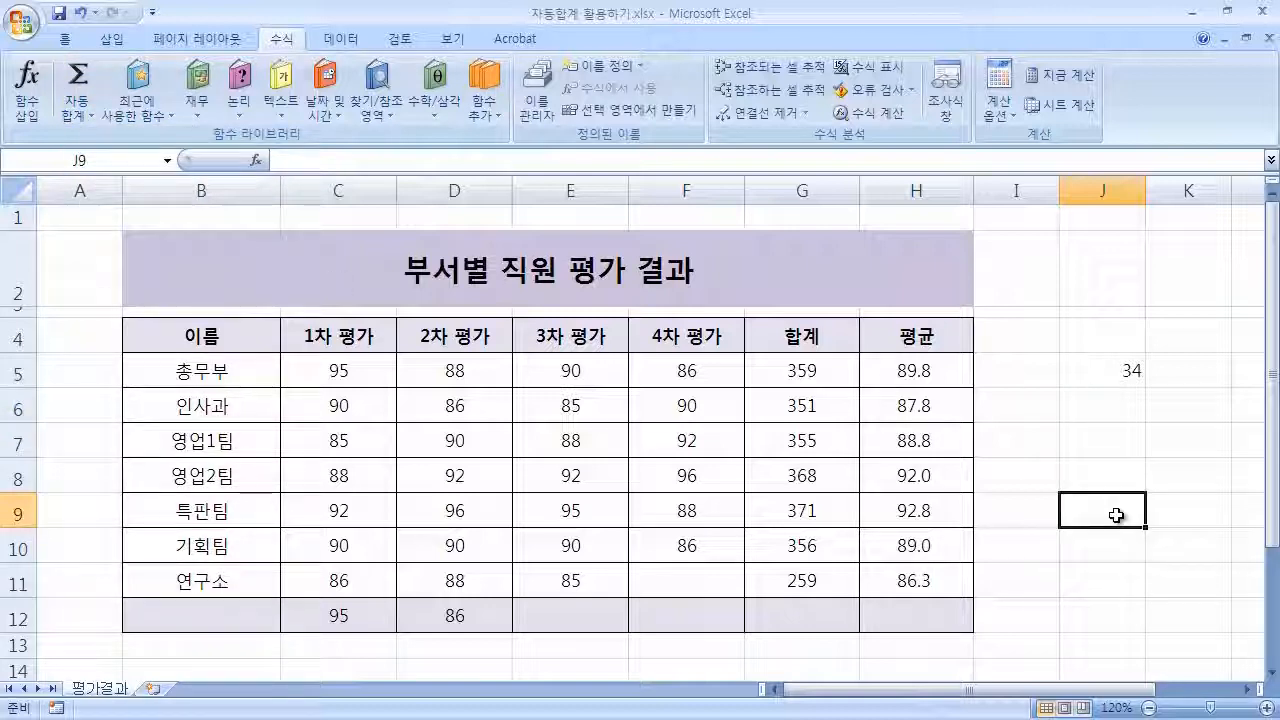